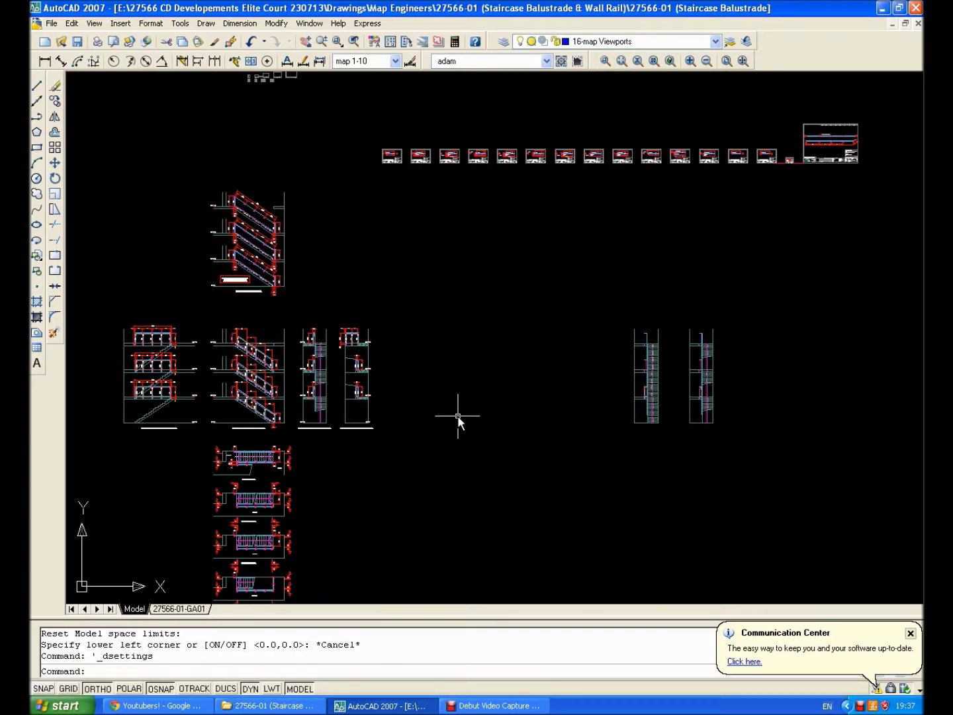
Examine the overall staircase drawing layout and the glass clamp tube and handrail fabrication sheets
left_click(418, 280)
scroll(420, 273, "up", 5)
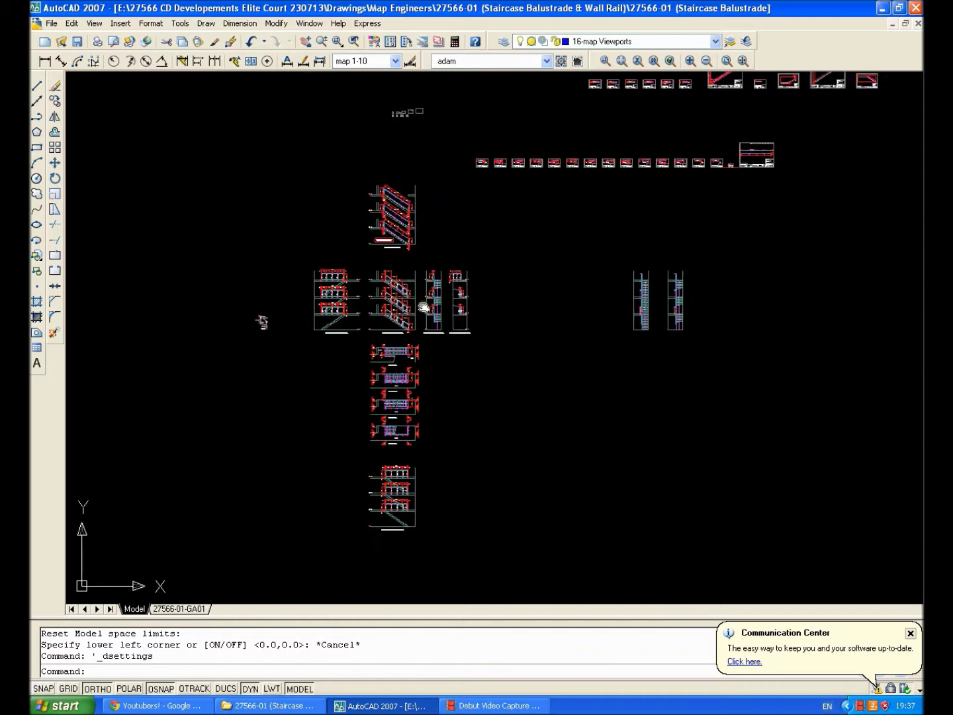
scroll(417, 299, "down", 4)
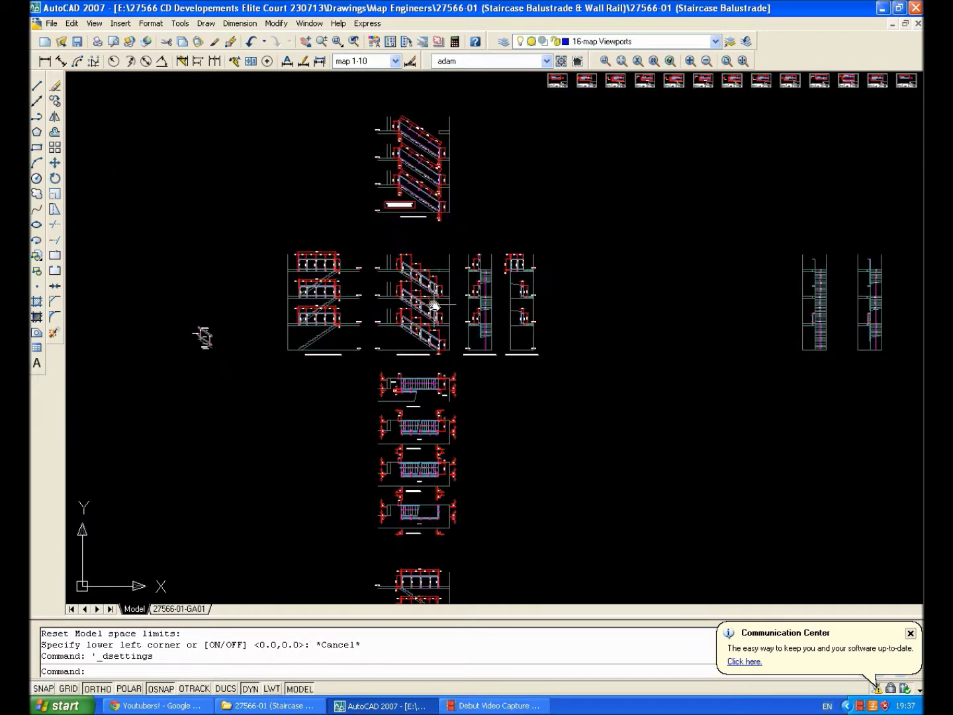
scroll(433, 305, "up", 2)
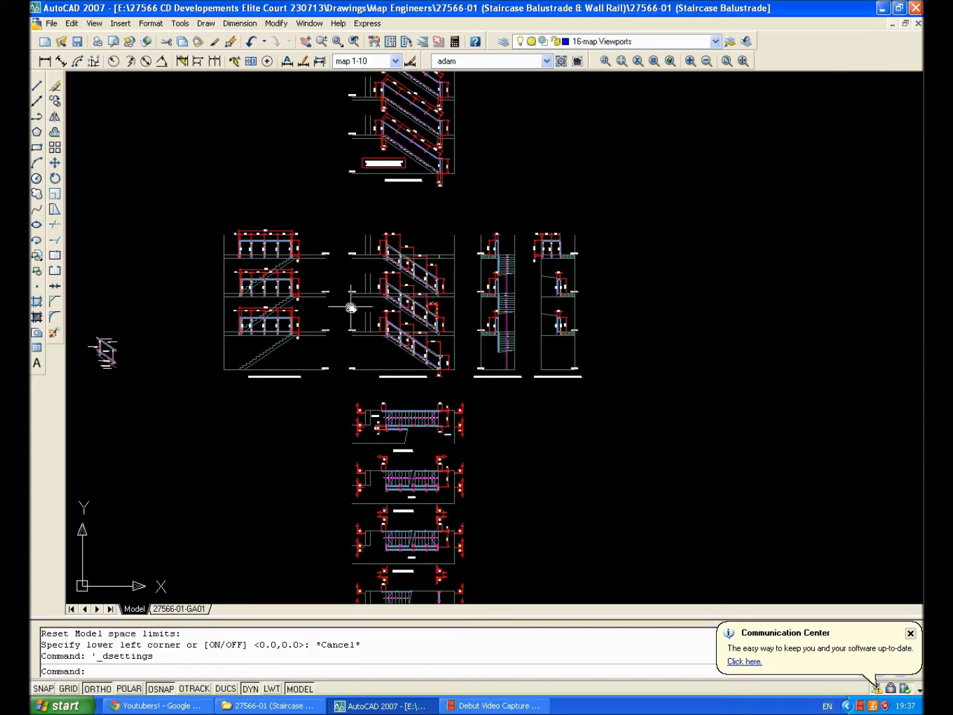
scroll(350, 307, "down", 2)
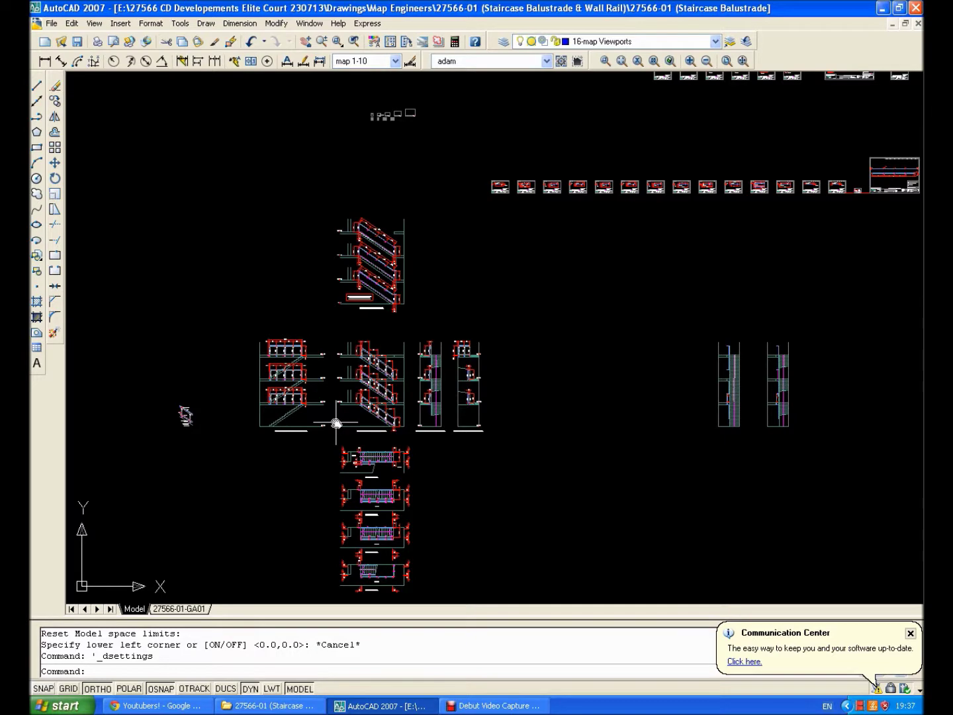
scroll(553, 160, "up", 8)
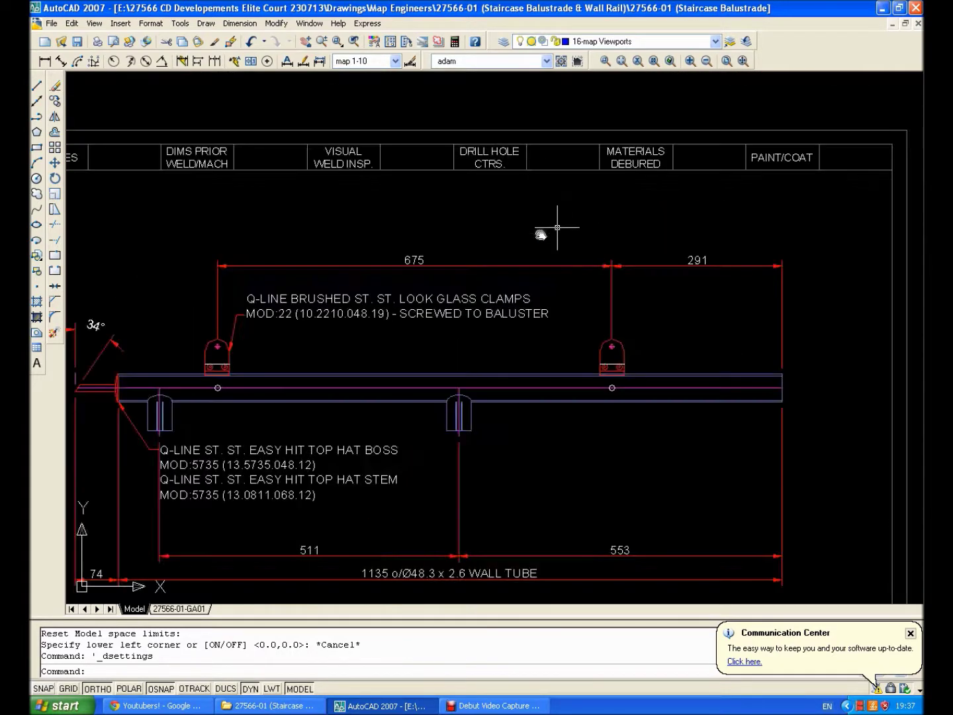
scroll(557, 227, "down", 8)
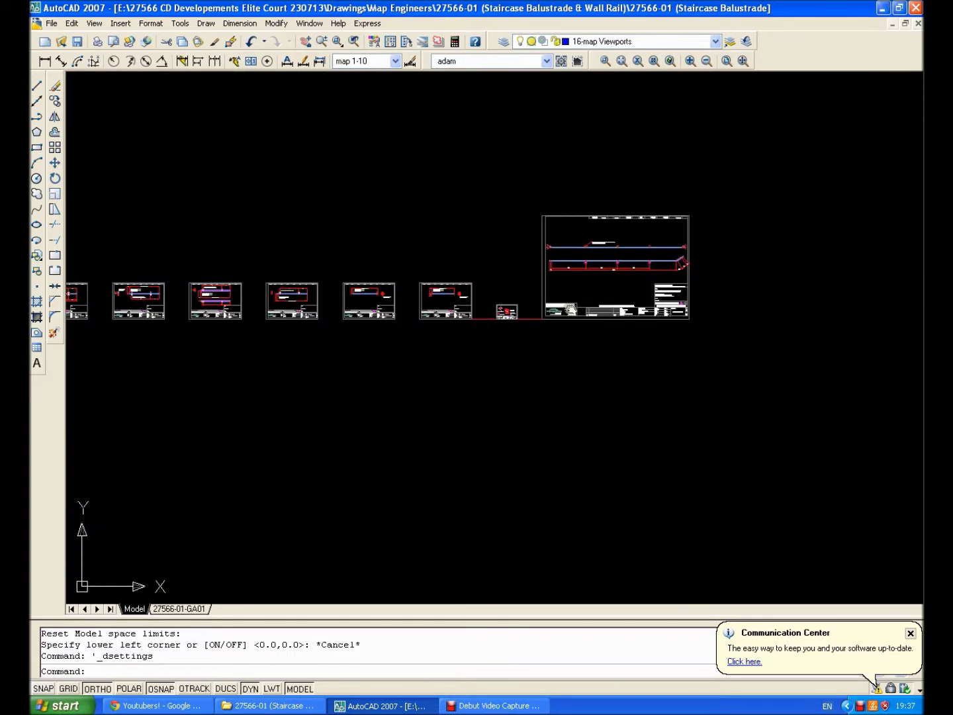
scroll(527, 313, "up", 8)
scroll(526, 313, "down", 4)
scroll(283, 276, "down", 4)
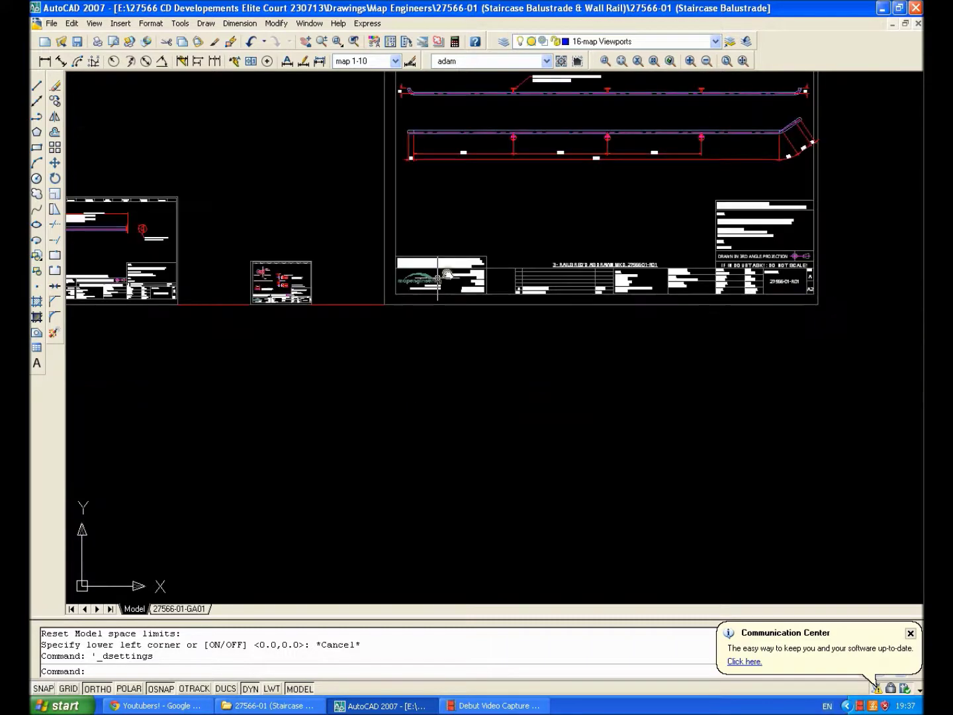
middle_click_drag(639, 204, 605, 278)
scroll(610, 204, "up", 3)
middle_click_drag(610, 204, 583, 246)
scroll(620, 236, "down", 2)
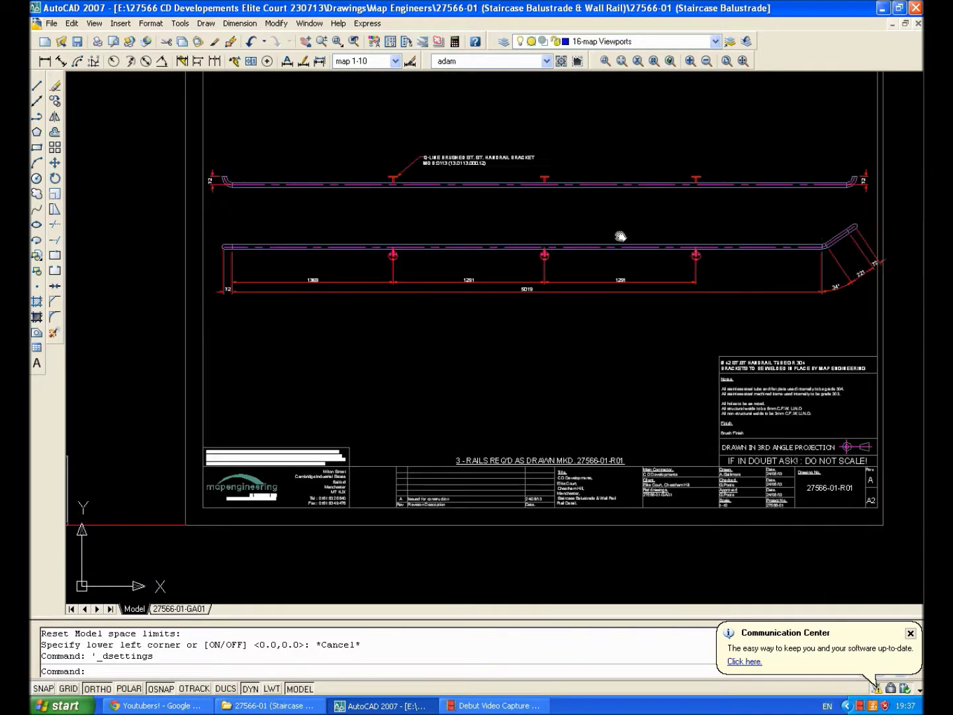
scroll(620, 235, "down", 6)
scroll(664, 230, "down", 3)
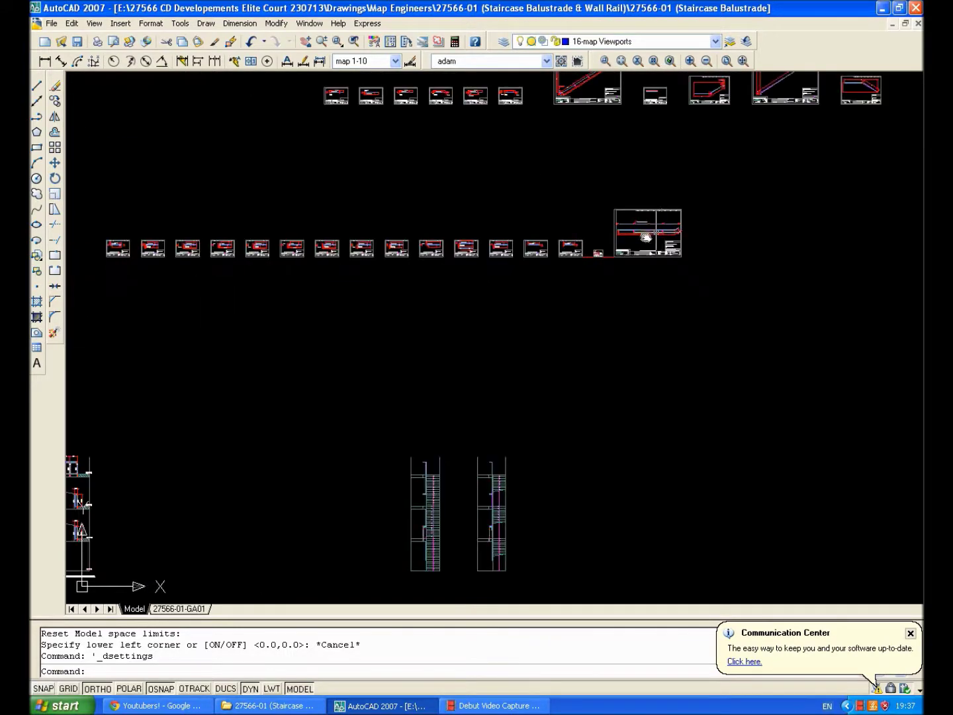
Examine the wall rail elevation S3-S3 and the well balustrade elevations S1-S1 and S4-S4
middle_click_drag(578, 257, 760, 163)
scroll(218, 181, "up", 6)
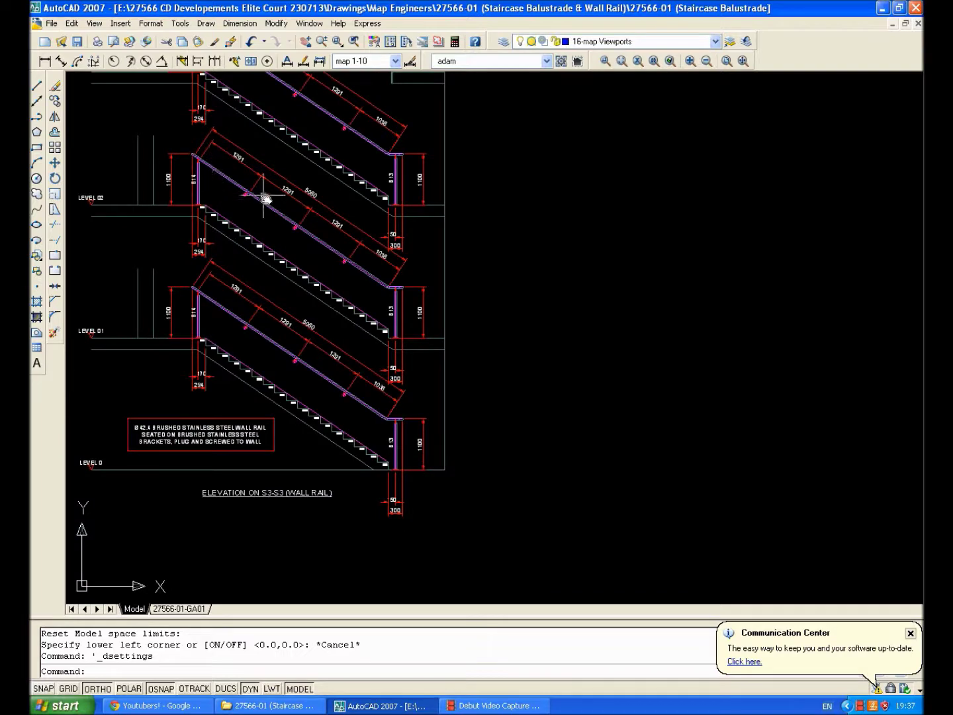
scroll(440, 239, "down", 2)
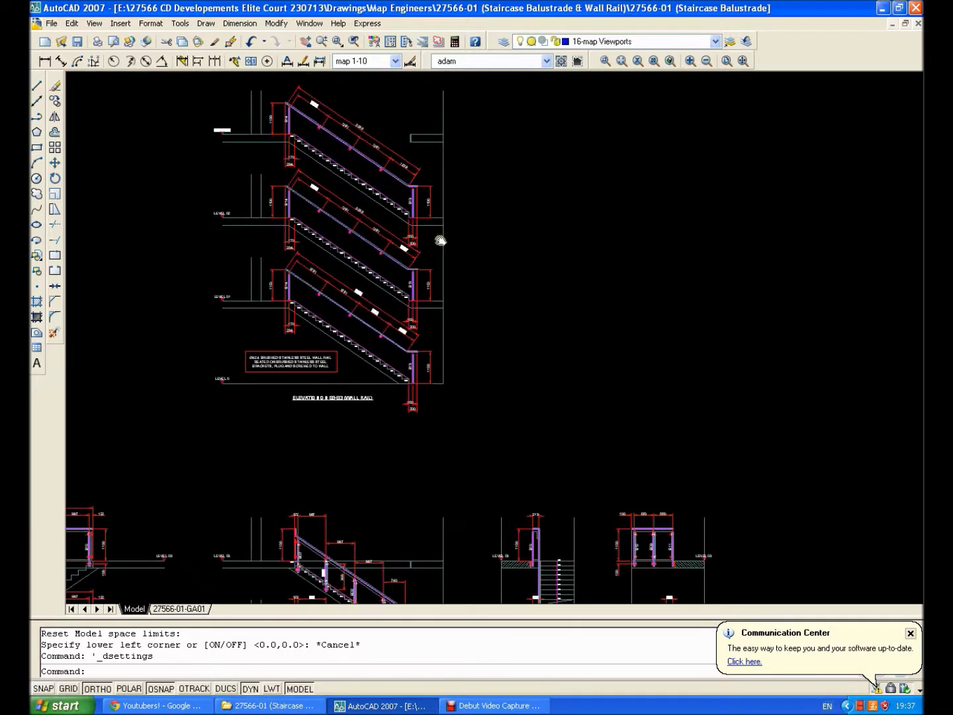
scroll(440, 239, "down", 5)
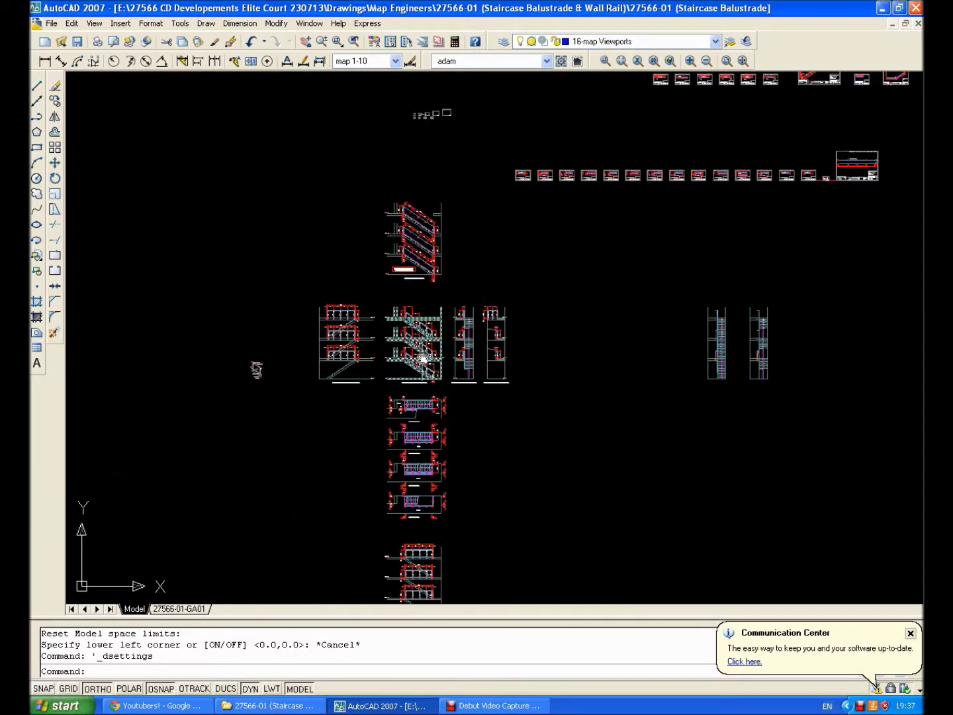
scroll(427, 367, "up", 7)
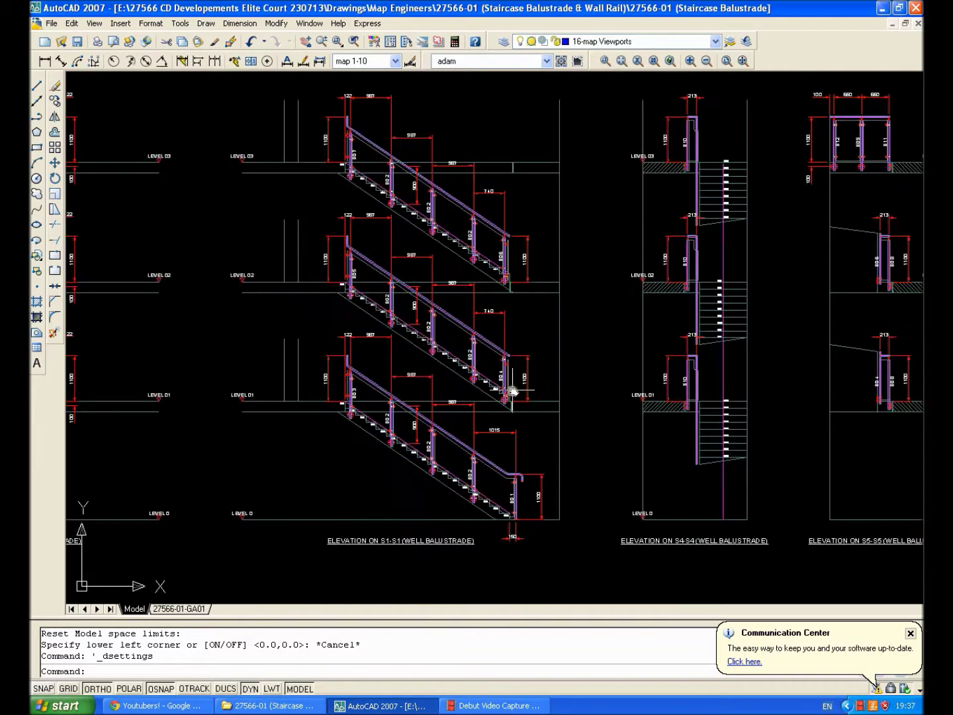
scroll(510, 389, "down", 5)
scroll(232, 307, "down", 1)
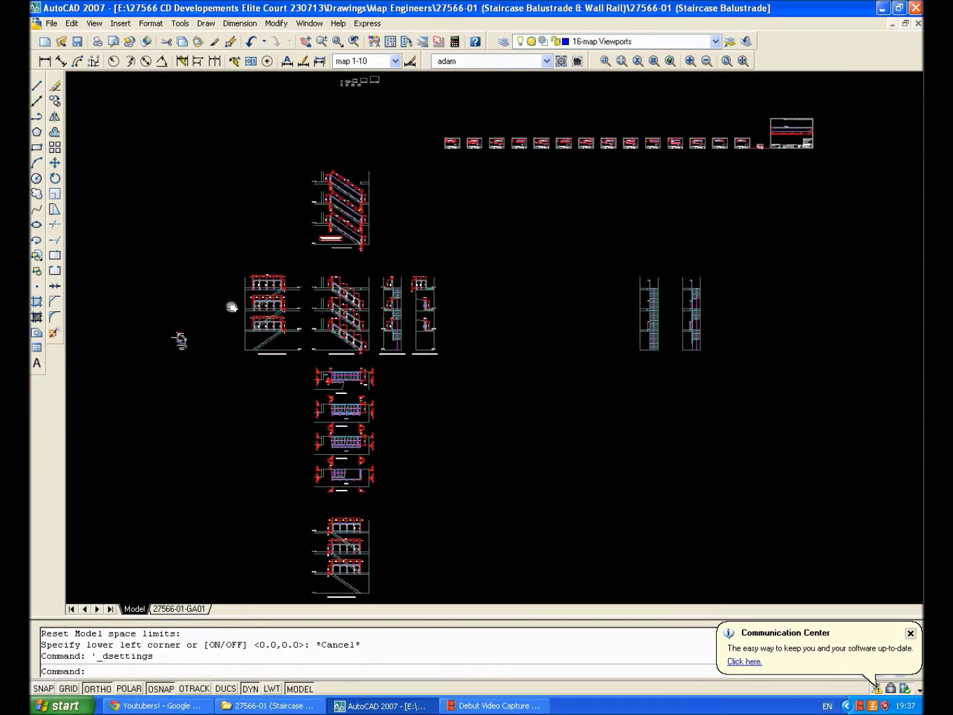
scroll(321, 308, "up", 8)
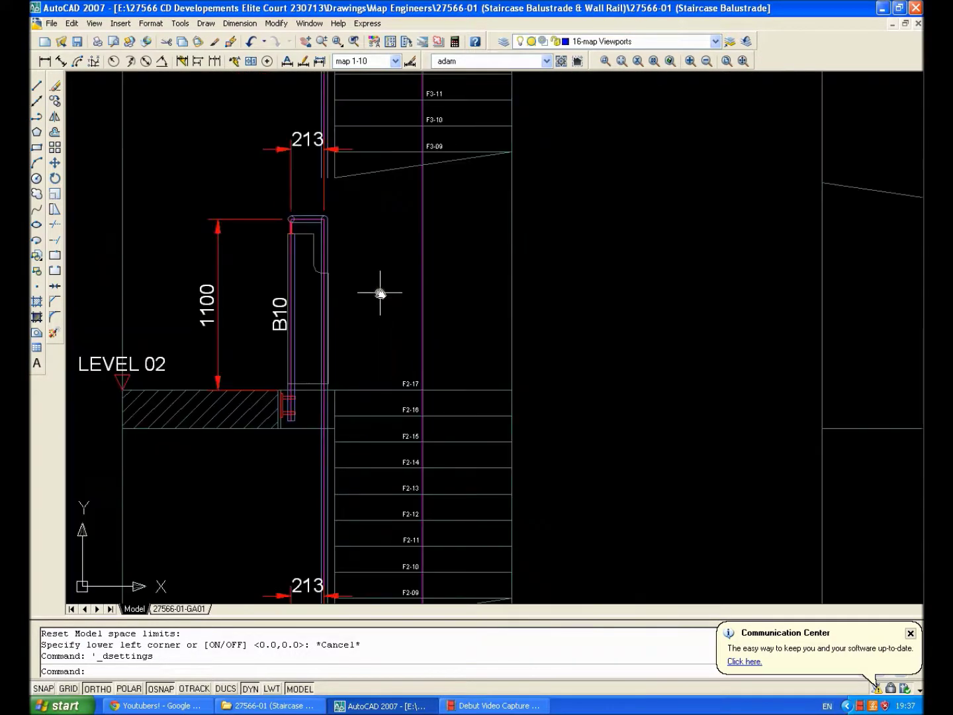
scroll(380, 292, "down", 2)
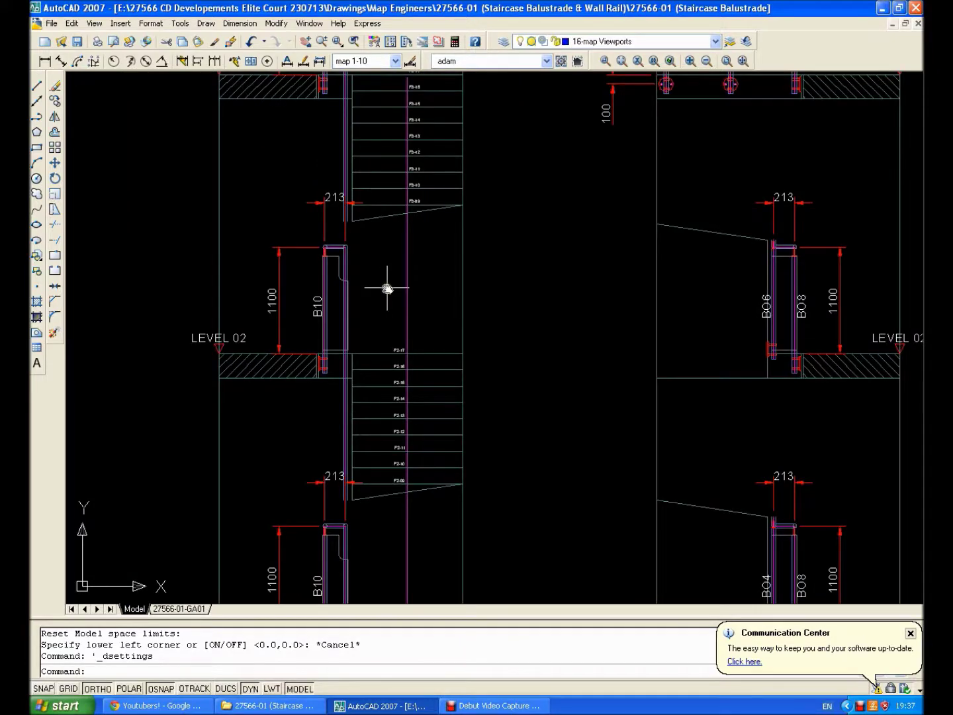
scroll(387, 289, "down", 6)
Examine how the handrail turns at each level in well balustrade elevations S5-S5 and S4-S4
scroll(377, 301, "up", 4)
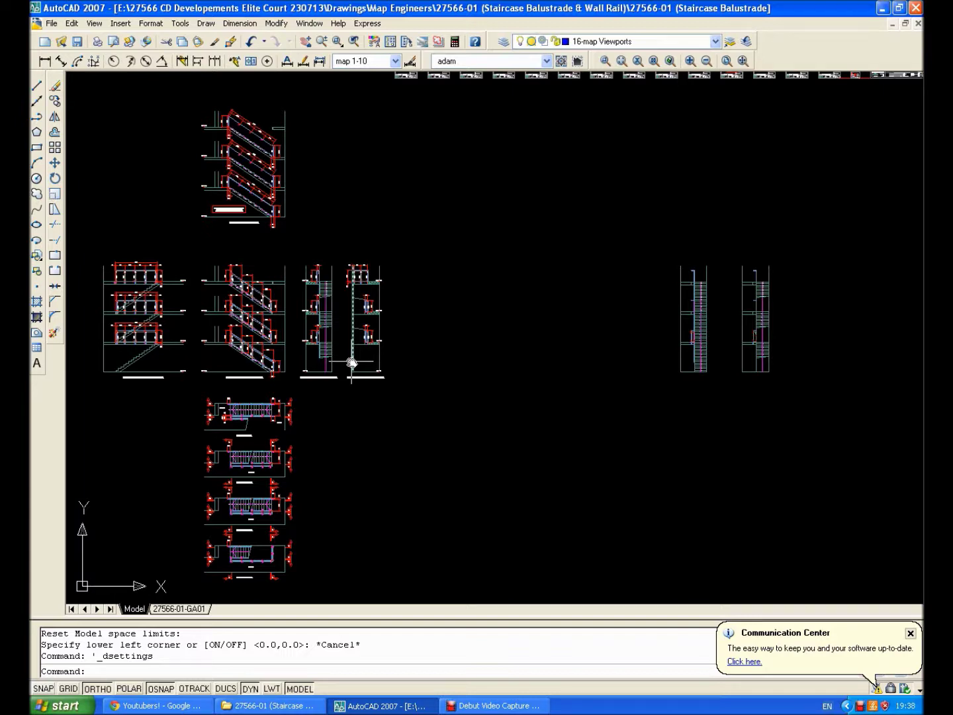
scroll(352, 363, "up", 7)
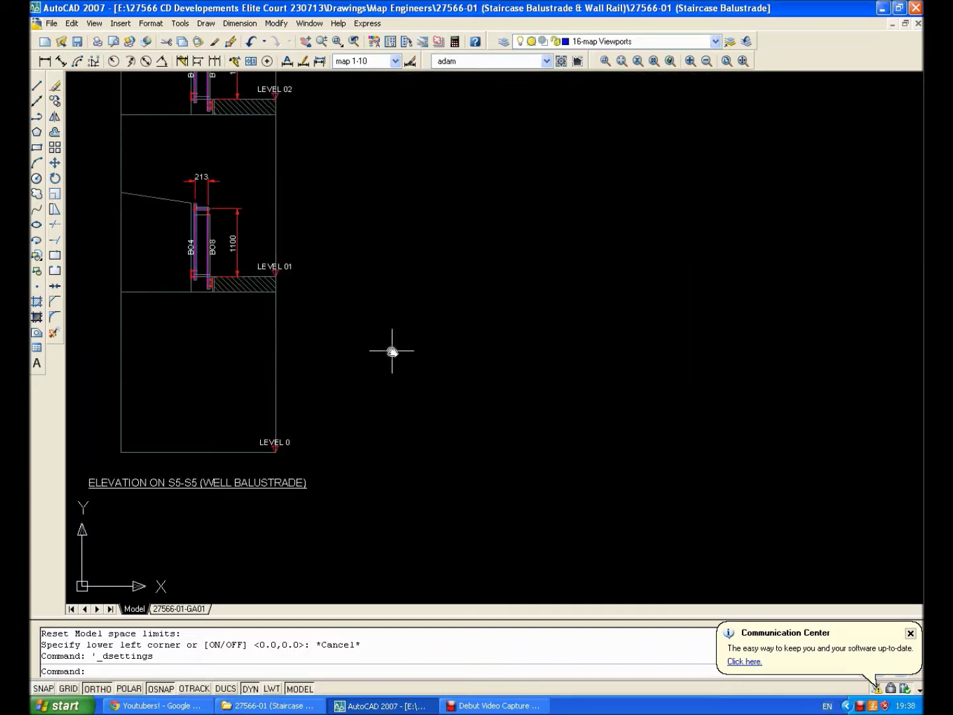
middle_click_drag(432, 284, 545, 409)
scroll(338, 330, "up", 4)
scroll(486, 315, "down", 2)
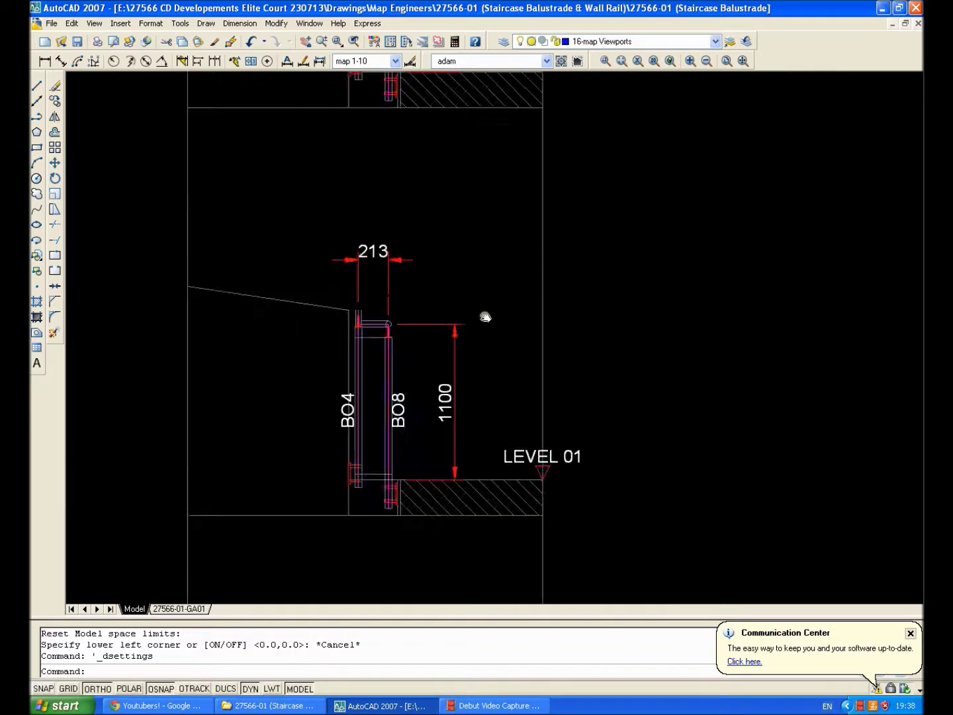
scroll(485, 317, "down", 6)
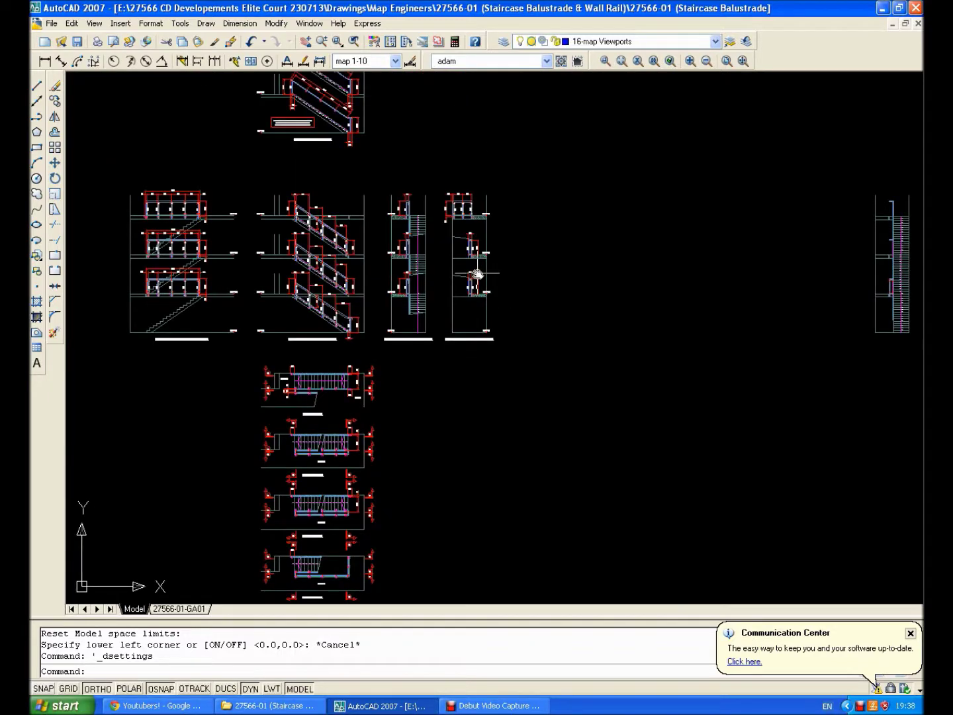
scroll(327, 218, "up", 5)
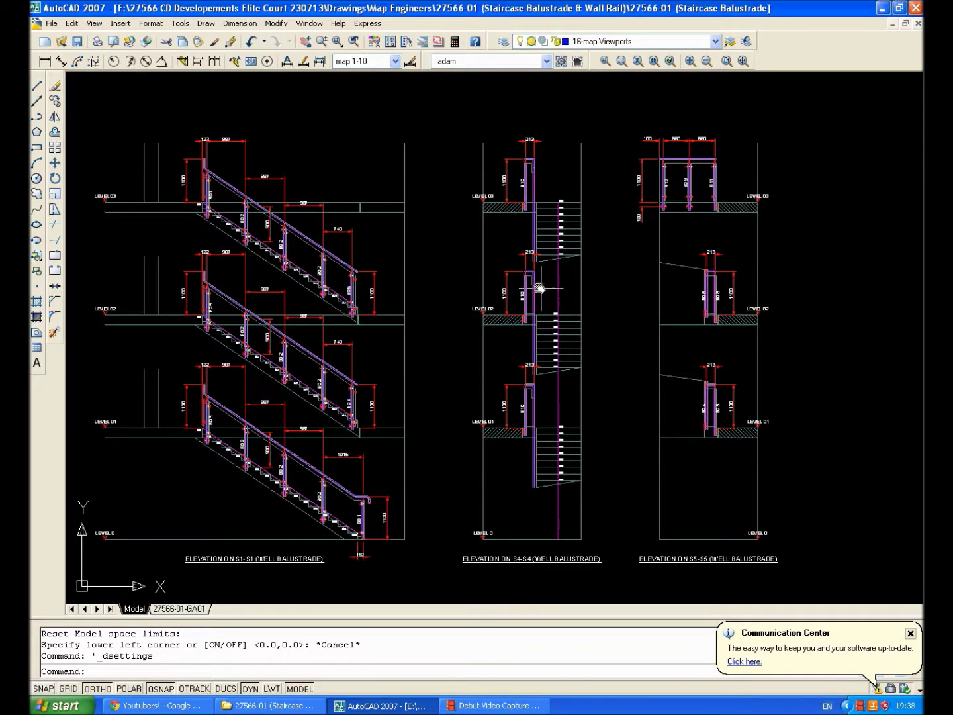
scroll(532, 285, "up", 2)
scroll(531, 285, "up", 5)
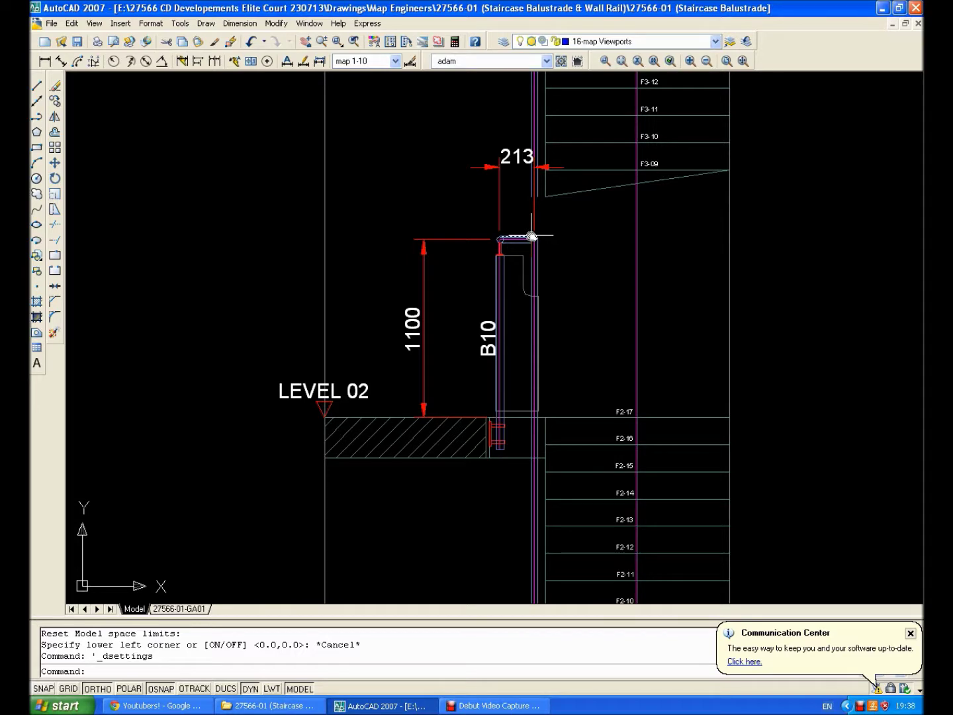
scroll(277, 271, "down", 9)
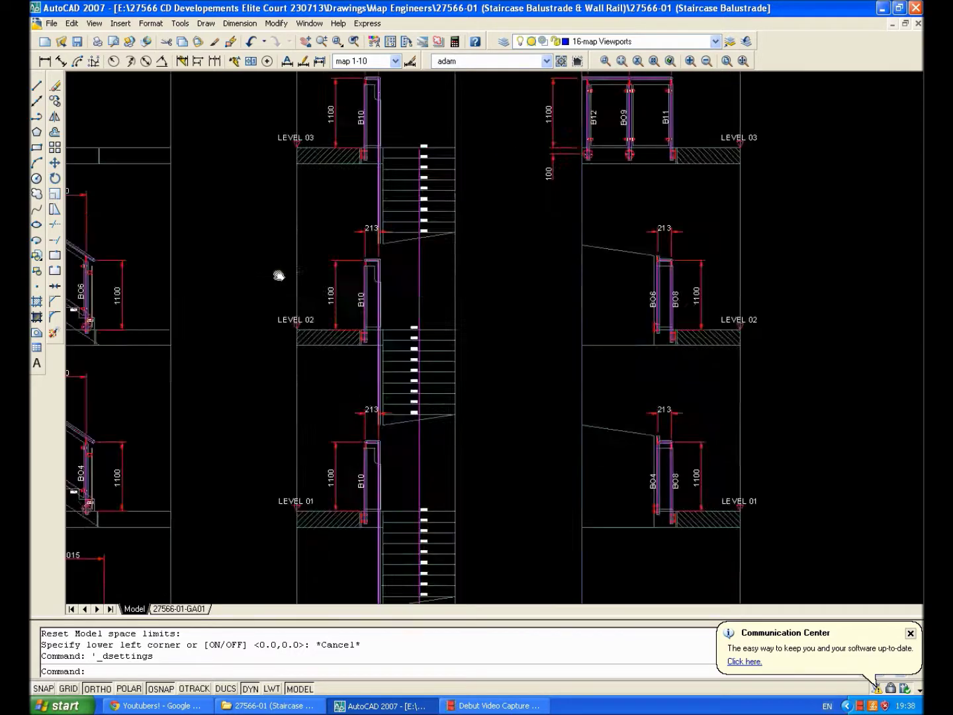
scroll(294, 277, "up", 9)
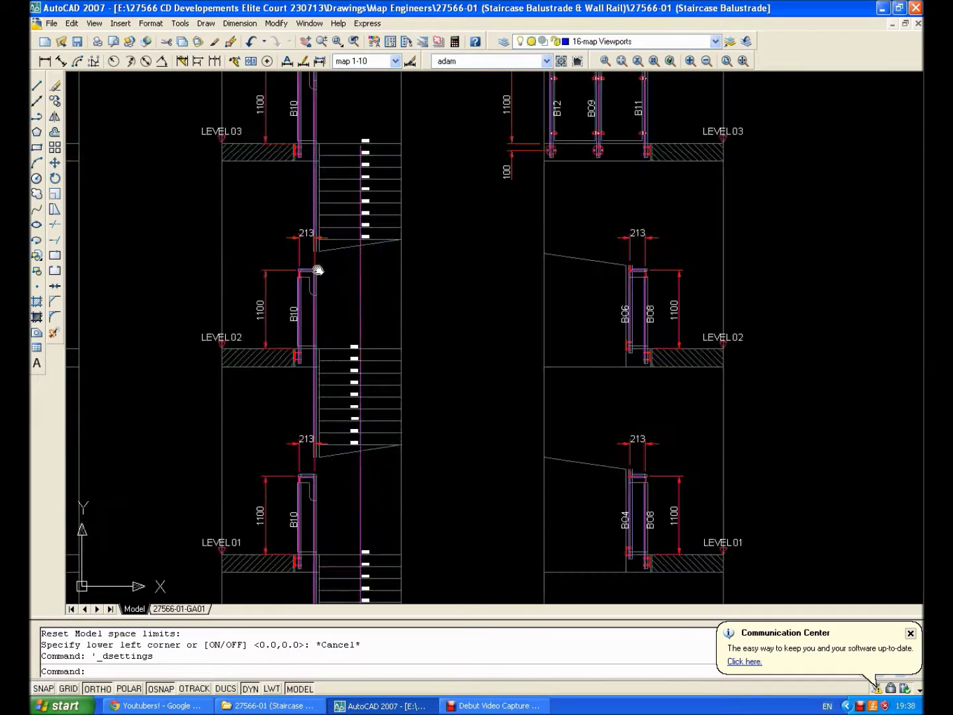
scroll(391, 243, "down", 6)
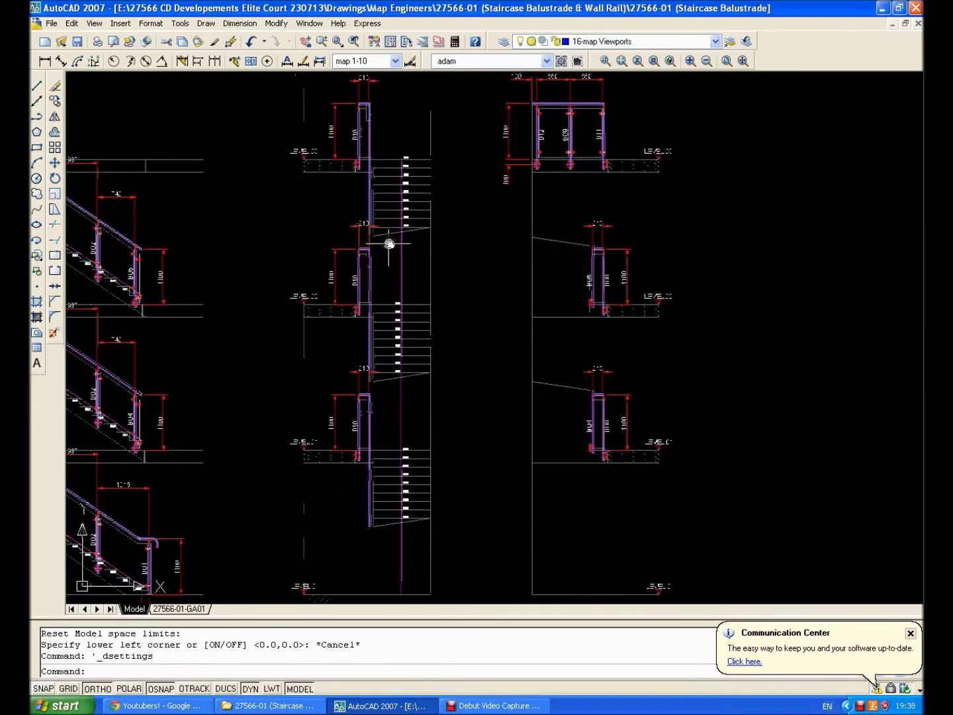
scroll(385, 87, "up", 5)
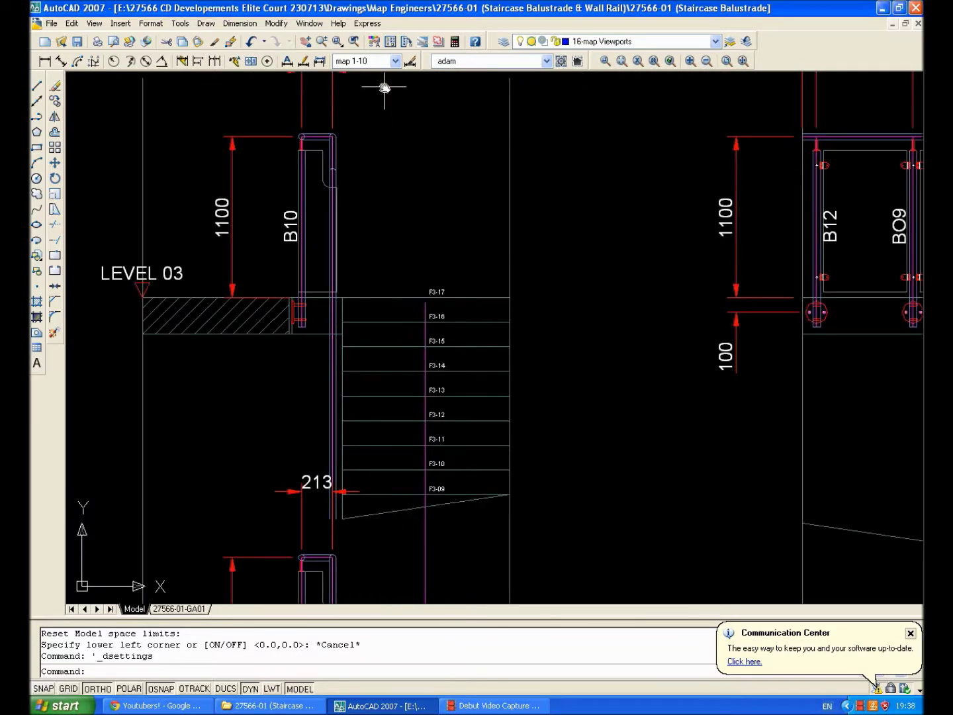
scroll(305, 186, "down", 4)
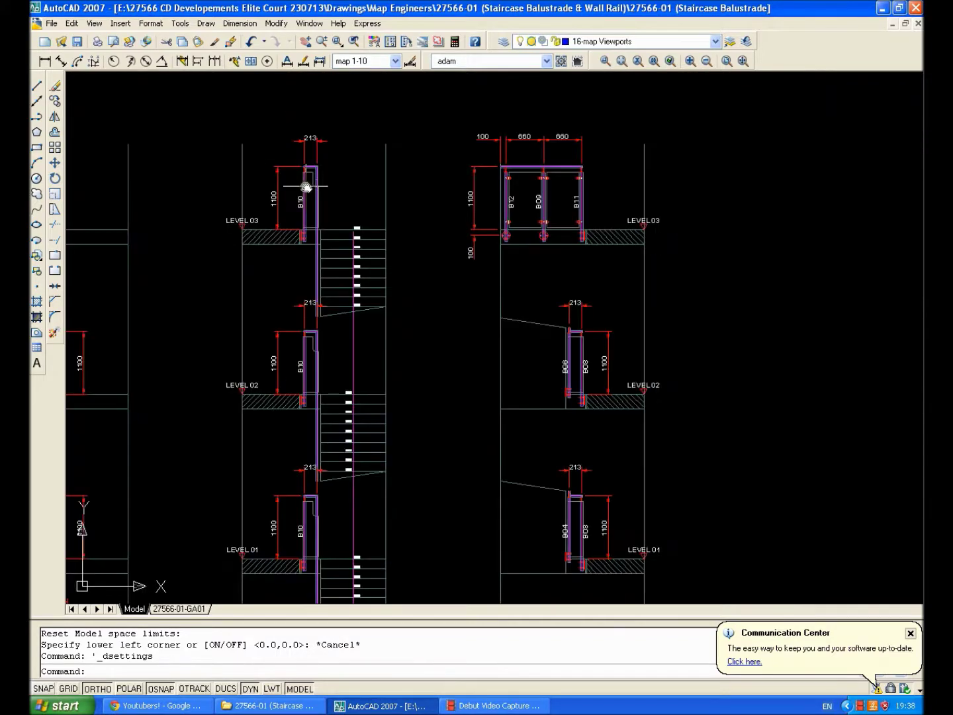
scroll(306, 188, "down", 2)
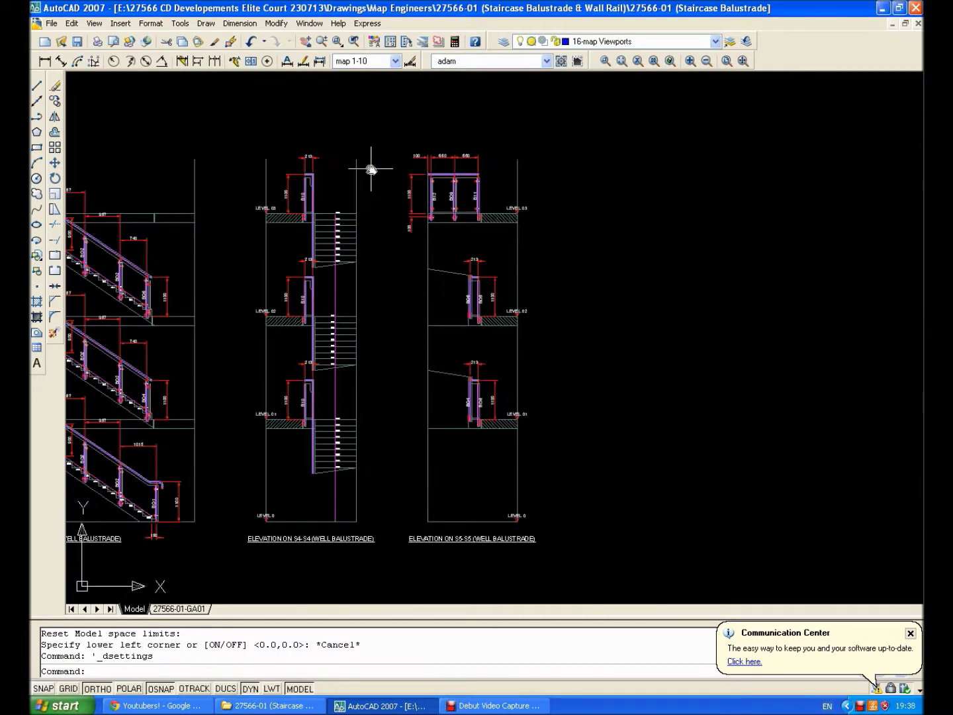
scroll(371, 169, "down", 5)
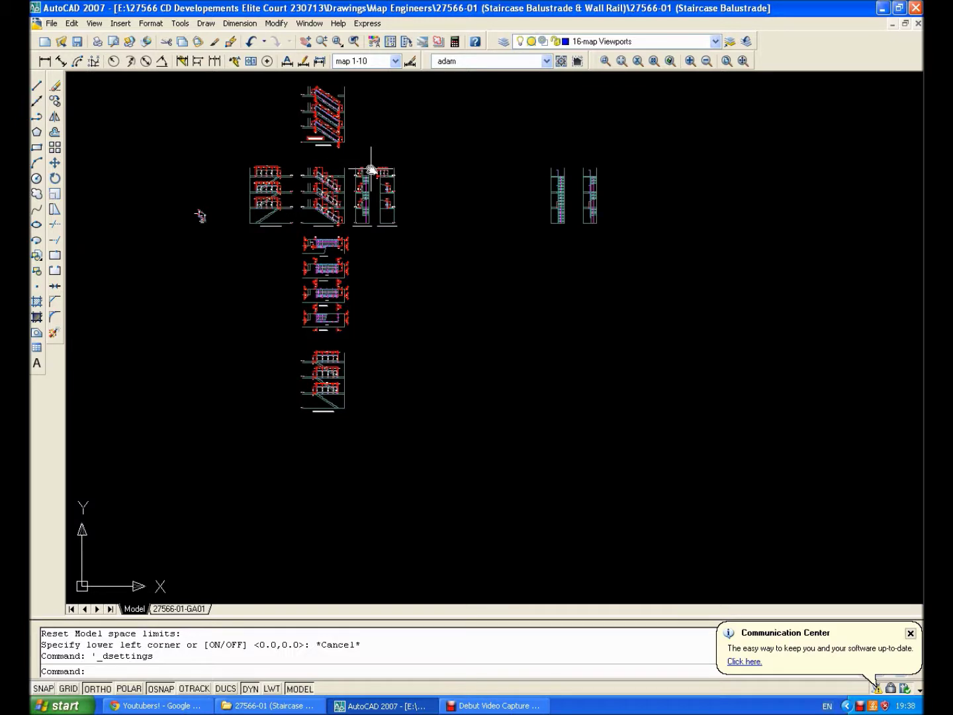
middle_click_drag(371, 169, 403, 284)
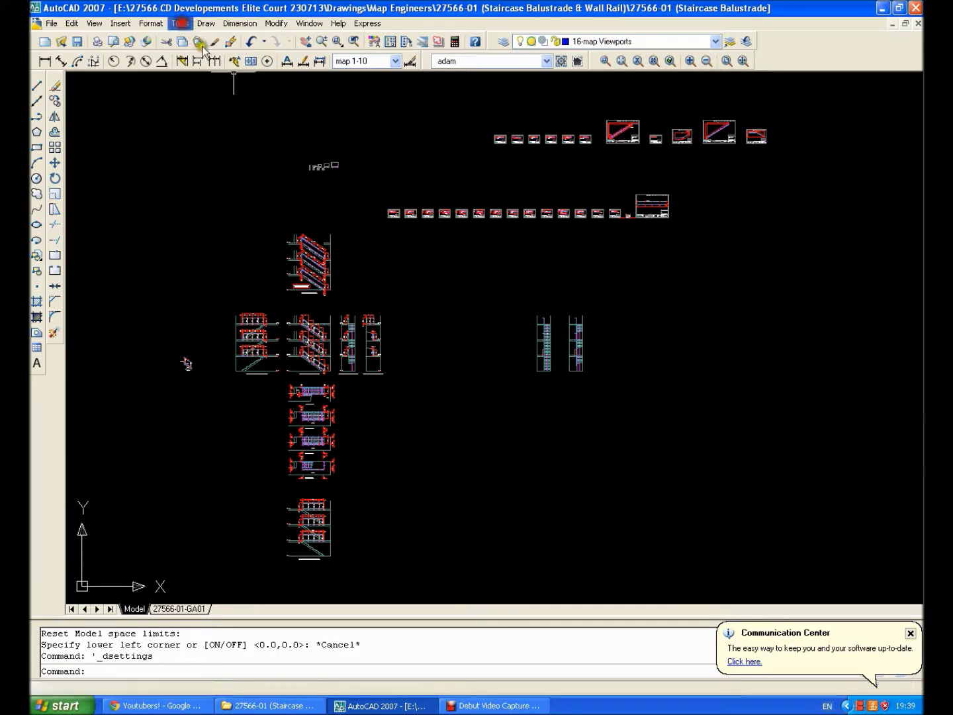
Set the grid snap type to Isometric snap in the drafting settings
left_click(180, 23)
mouse_move(245, 272)
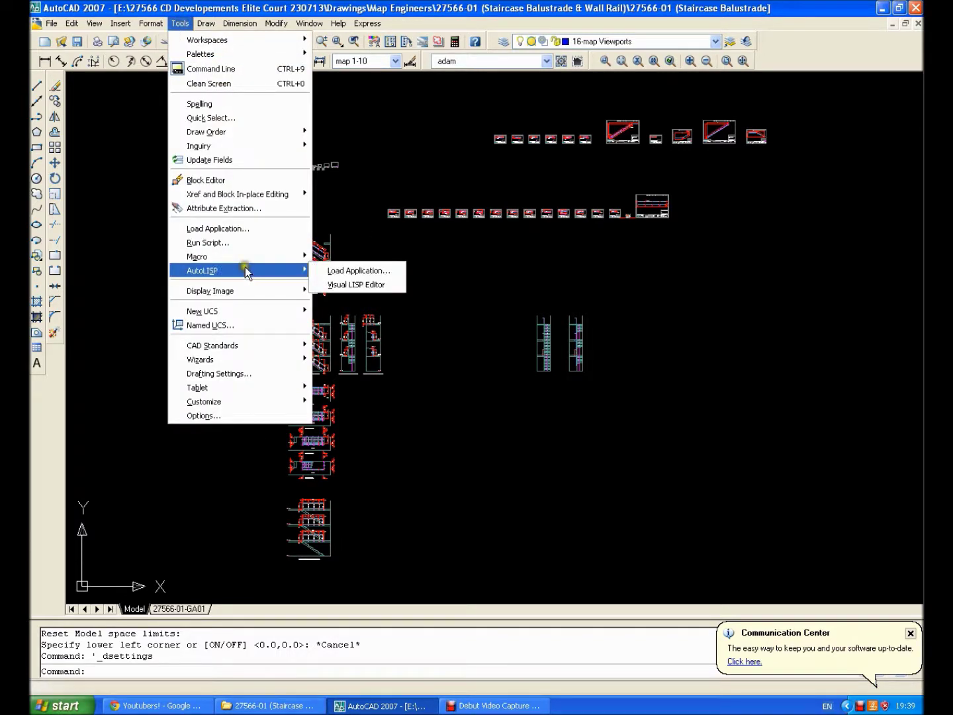
key("Escape")
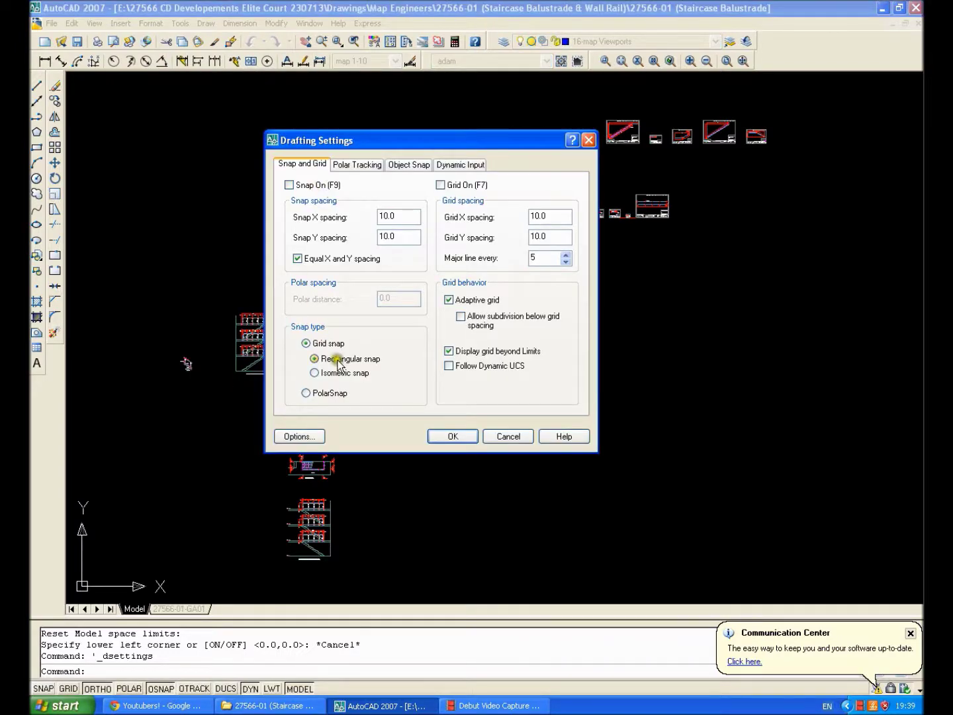
left_click(462, 437)
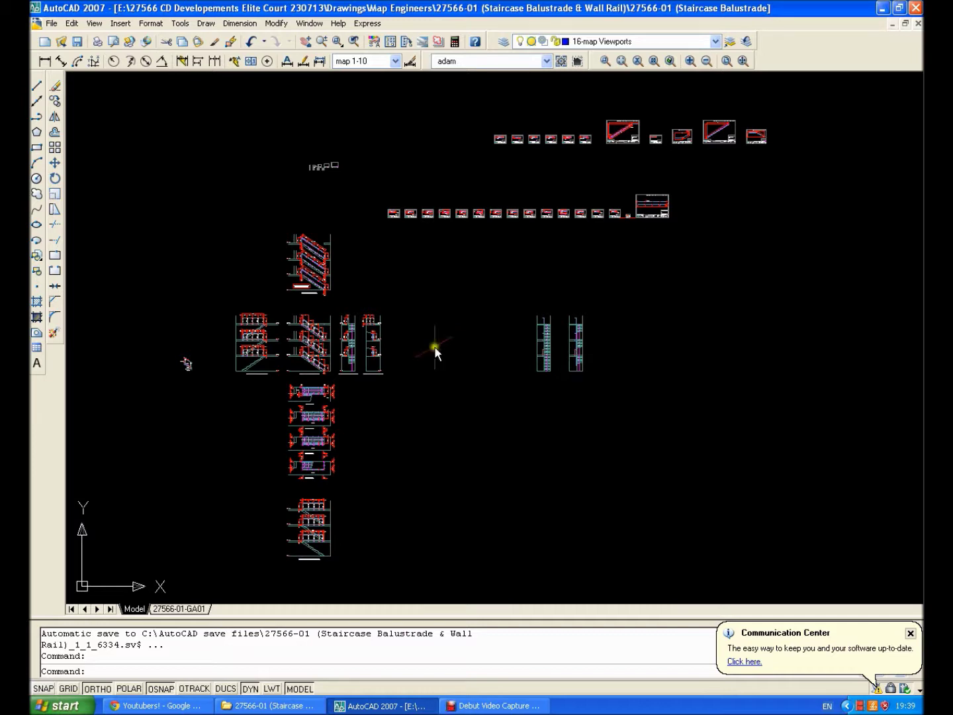
Cycle through the isometric drawing planes and finish on the left isoplane
key("F5")
key("F5")
key("F5")
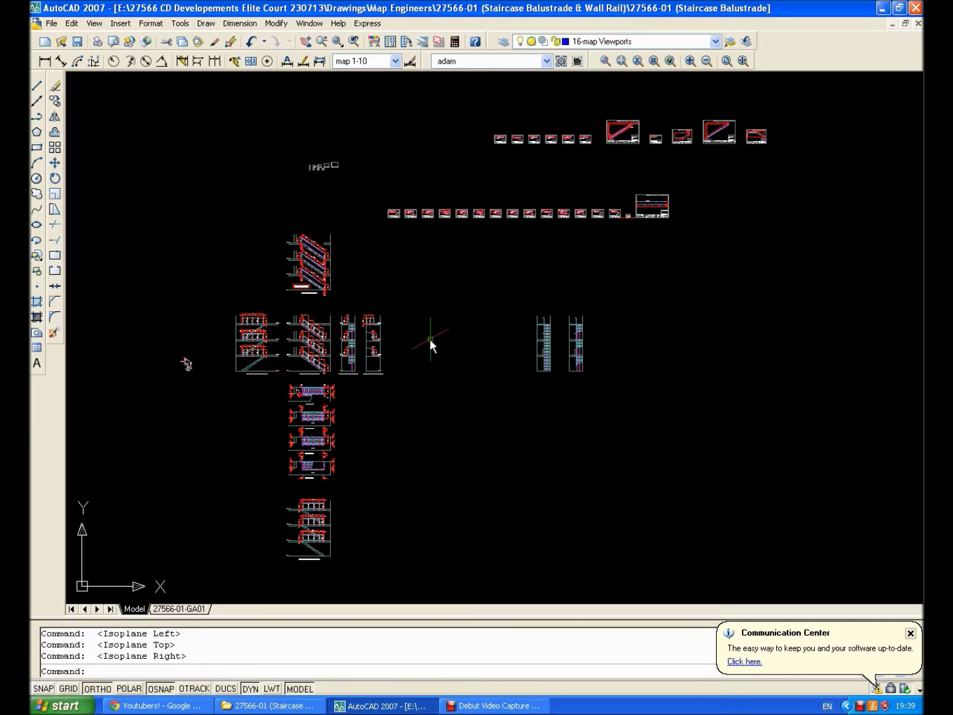
key("F5")
Draw a 172-long vertical line in the empty space between the well balustrade elevations
left_click(37, 86)
scroll(450, 338, "up", 2)
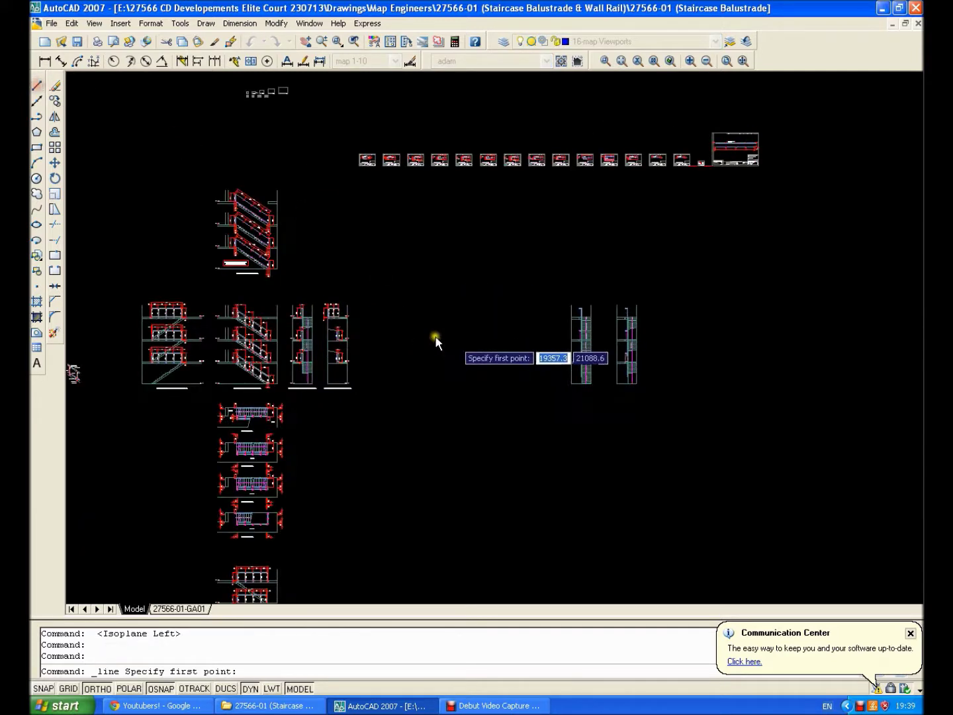
scroll(436, 336, "up", 3)
left_click(442, 368)
type("17")
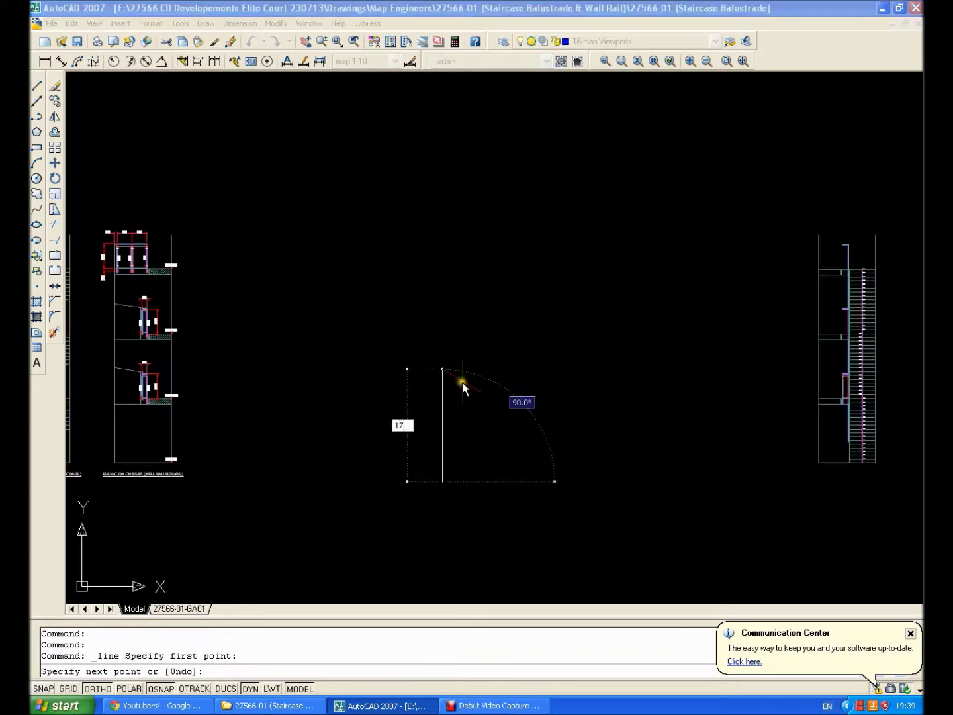
type("2")
key("Return")
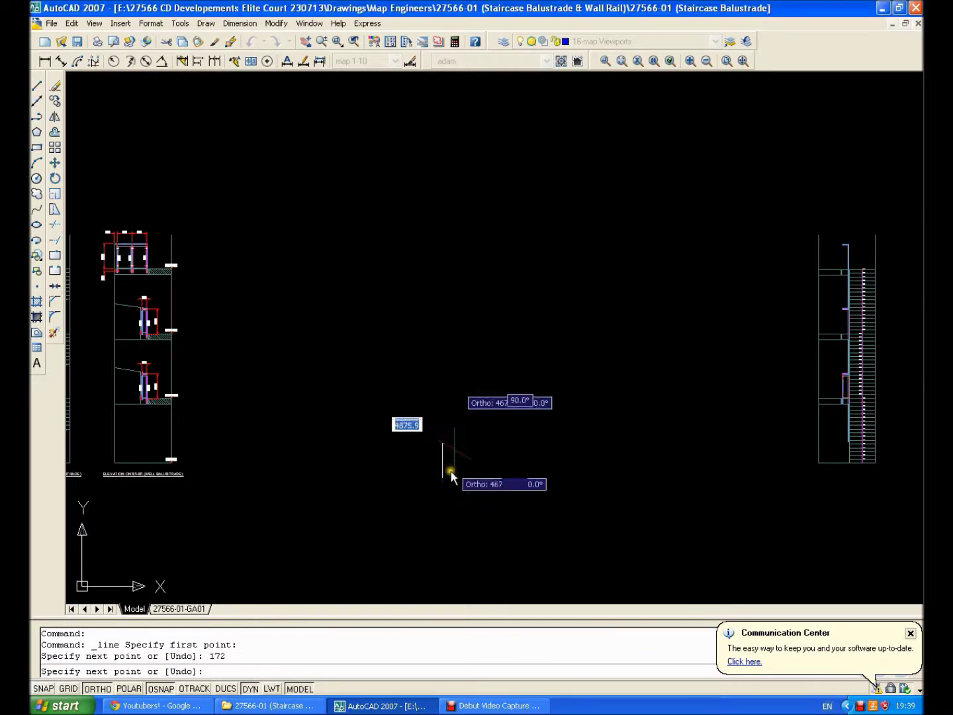
scroll(451, 475, "up", 3)
key("Escape")
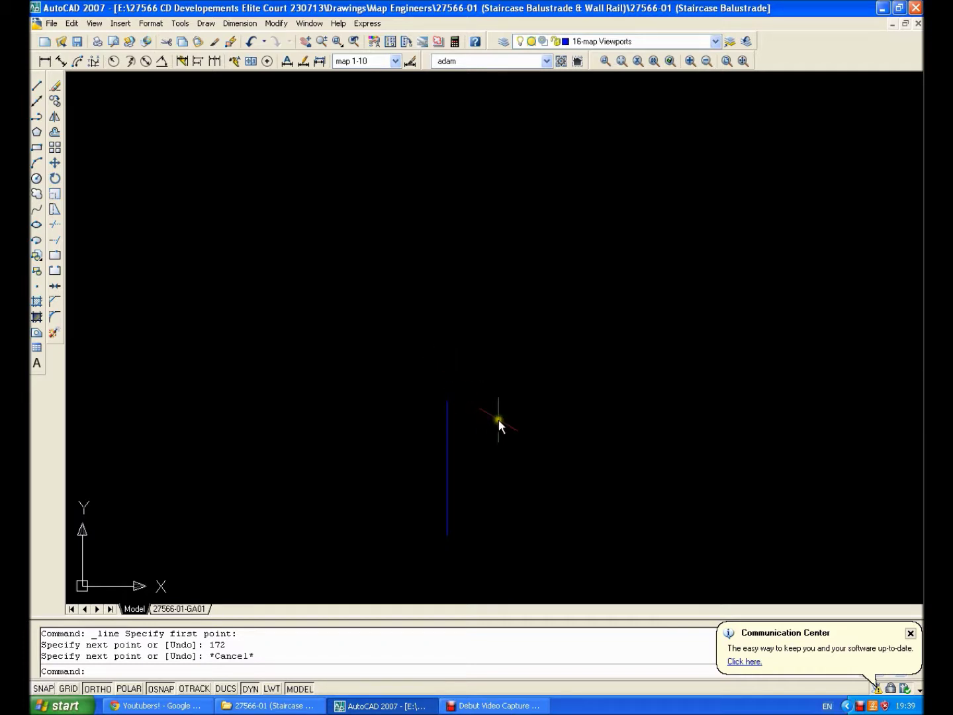
Draw a 359-long line at 150° from the upper end of the short vertical line
left_click(37, 86)
left_click(447, 401)
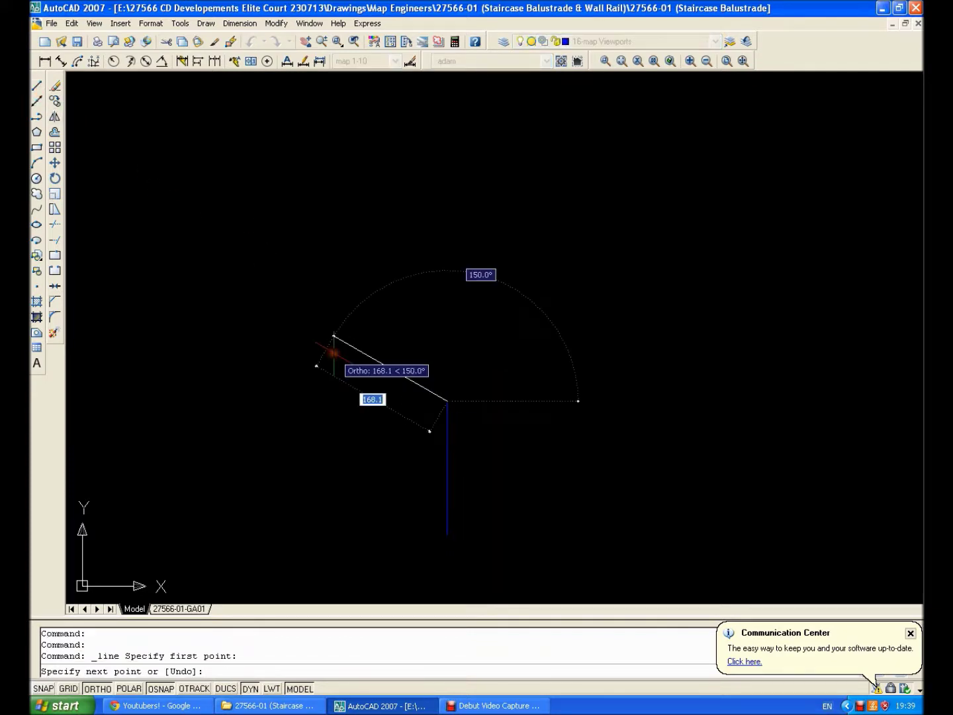
type("3")
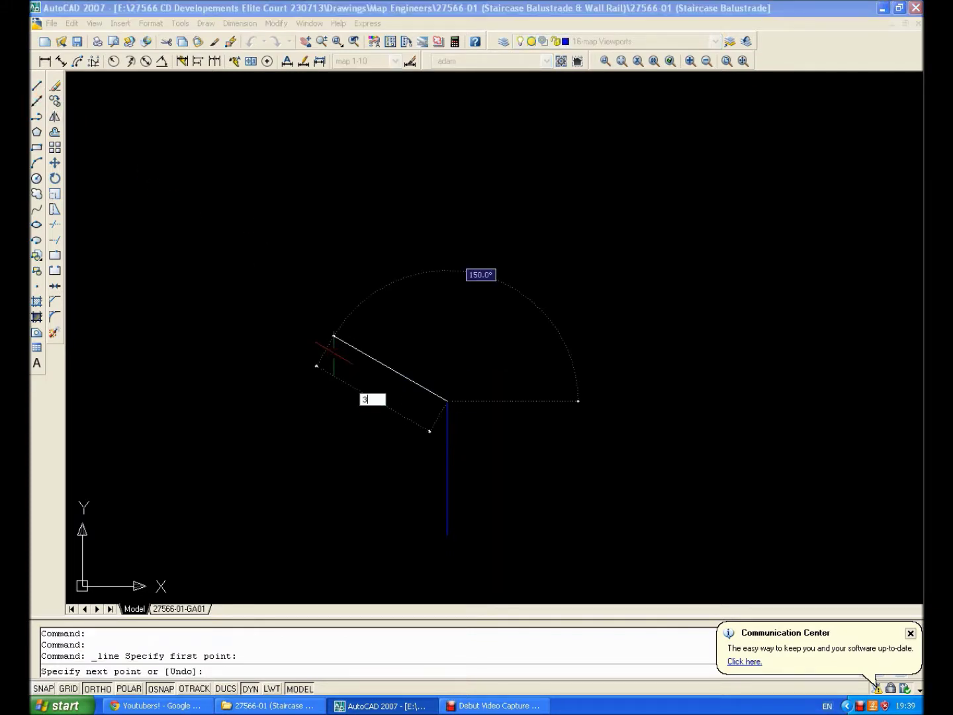
type("59")
key("Return")
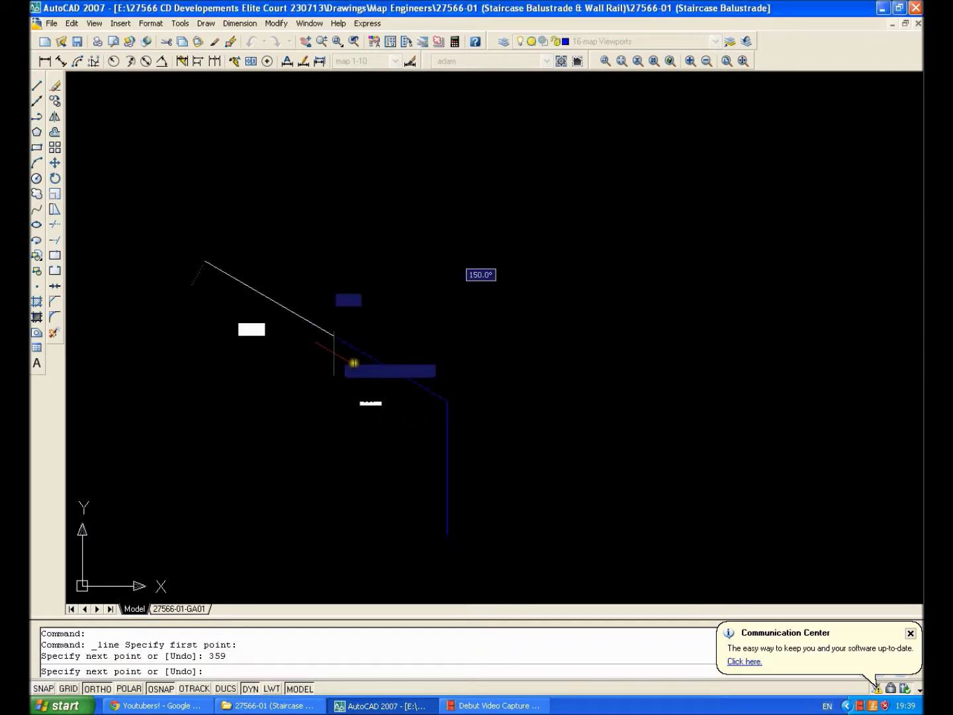
Continue with construction lines 2614 vertically upward and 3845 at 150°, and join their far end diagonally back to the end of the 359 line
scroll(355, 362, "down", 3)
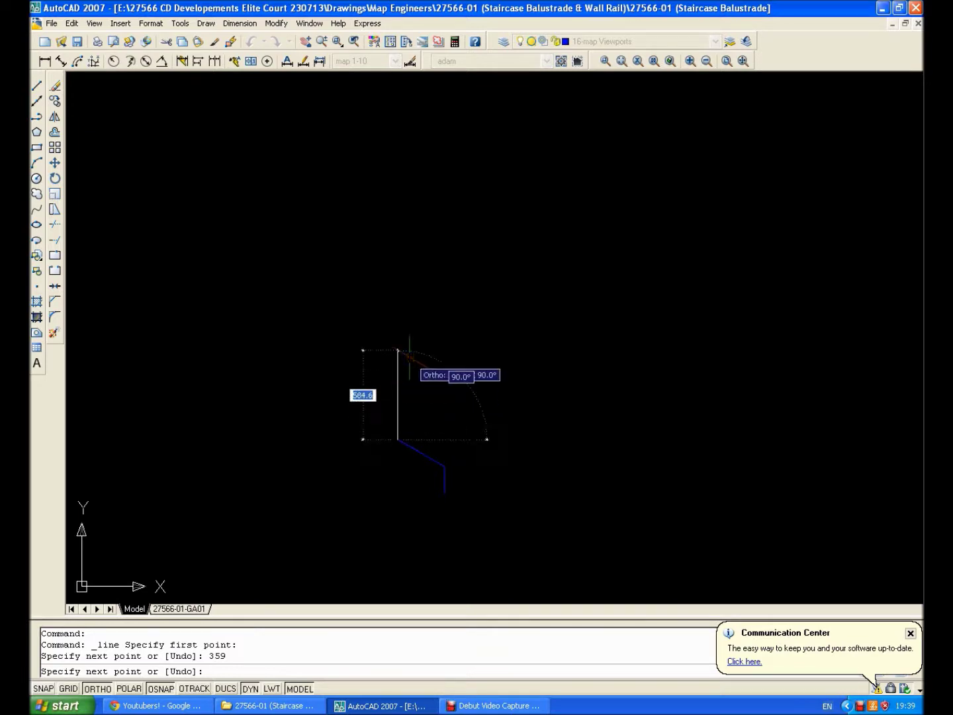
type("2614")
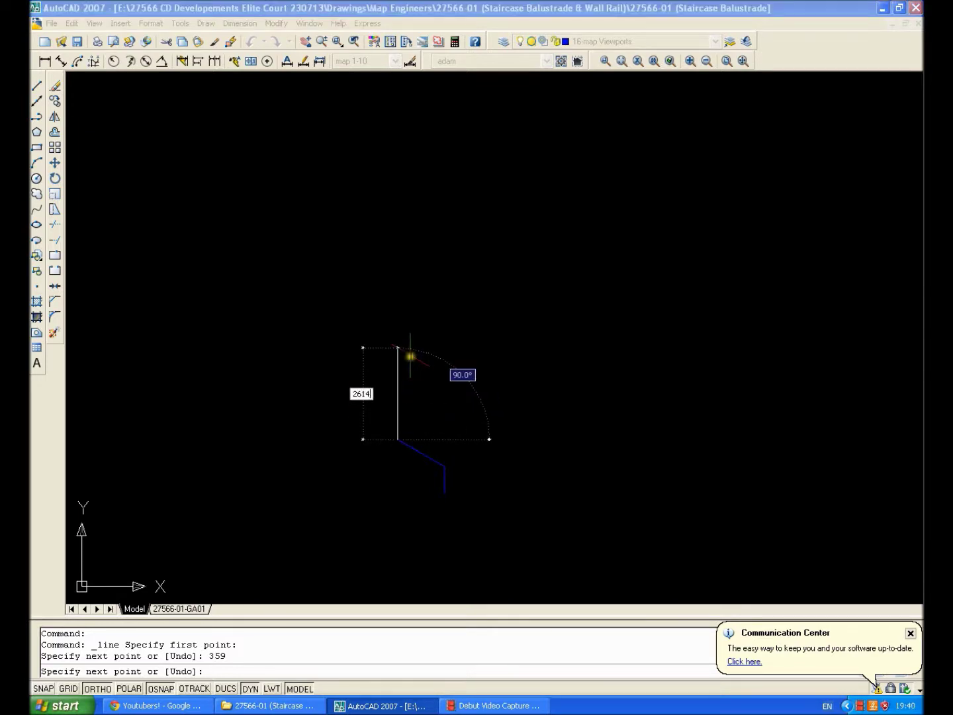
key("Return")
scroll(404, 318, "down", 3)
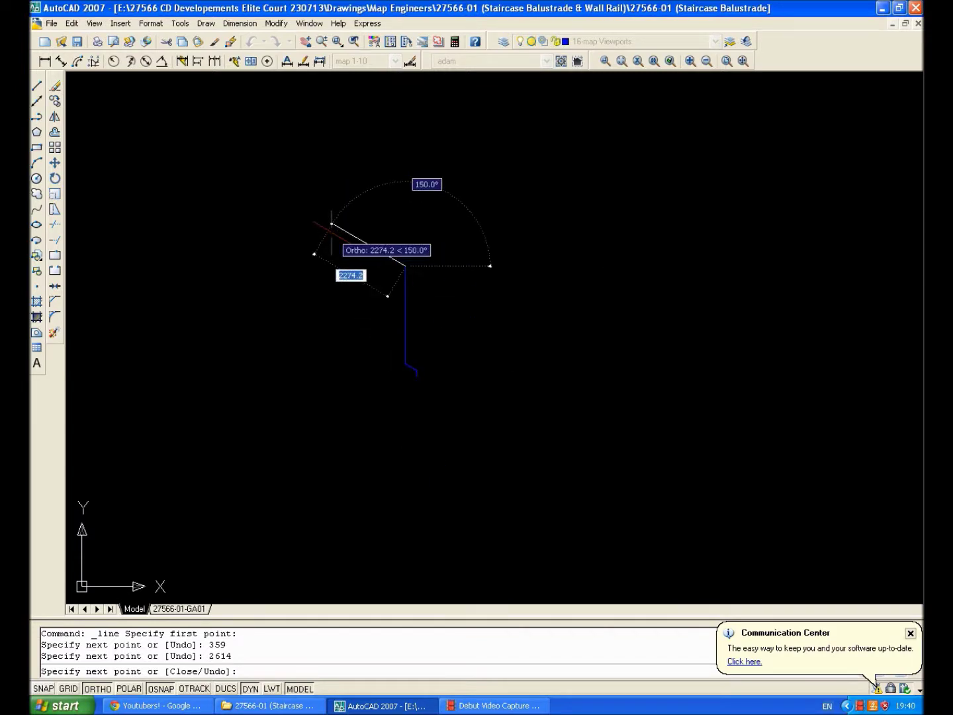
type("38")
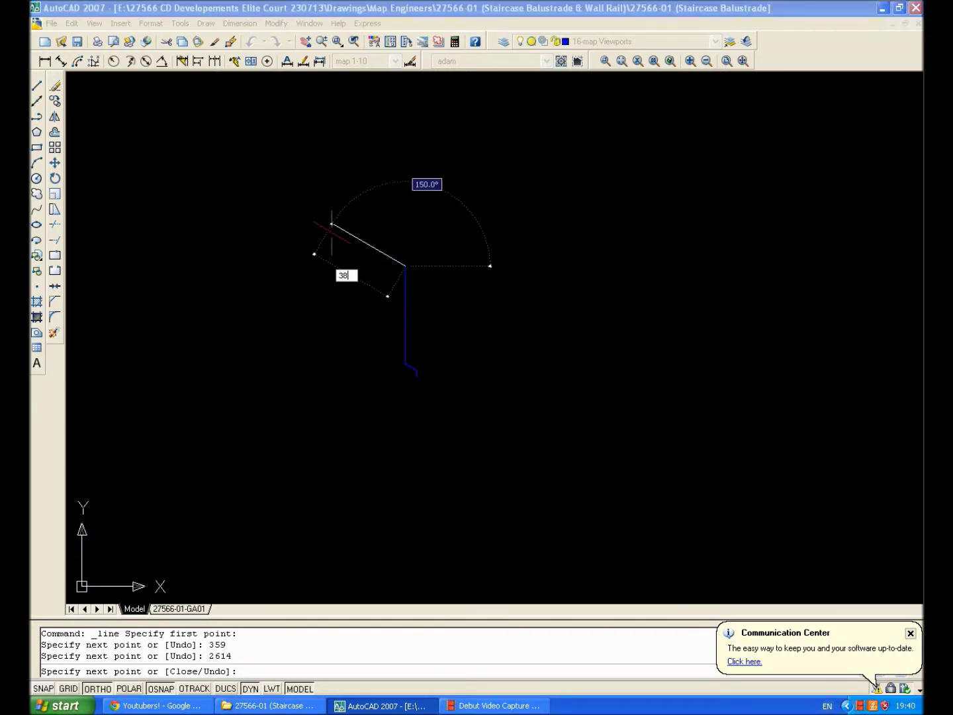
type("45")
key("Return")
scroll(407, 352, "up", 2)
key("Escape")
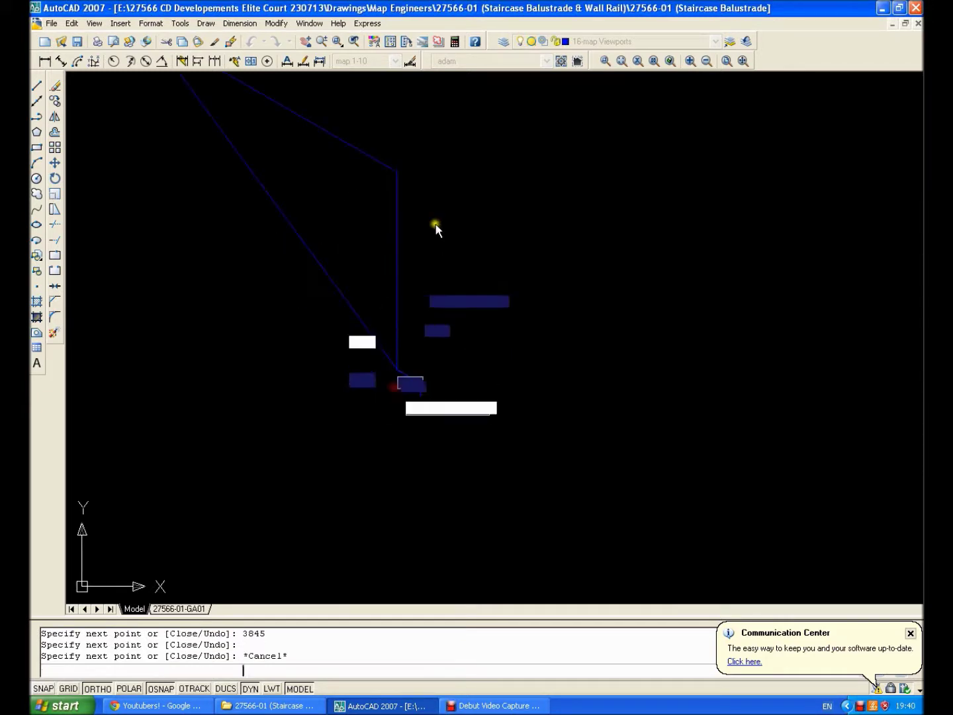
Erase the 2614 vertical and 3845 construction lines, keeping the sloping diagonal
scroll(452, 319, "down", 2)
left_click(456, 328)
left_click(423, 255)
key("Delete")
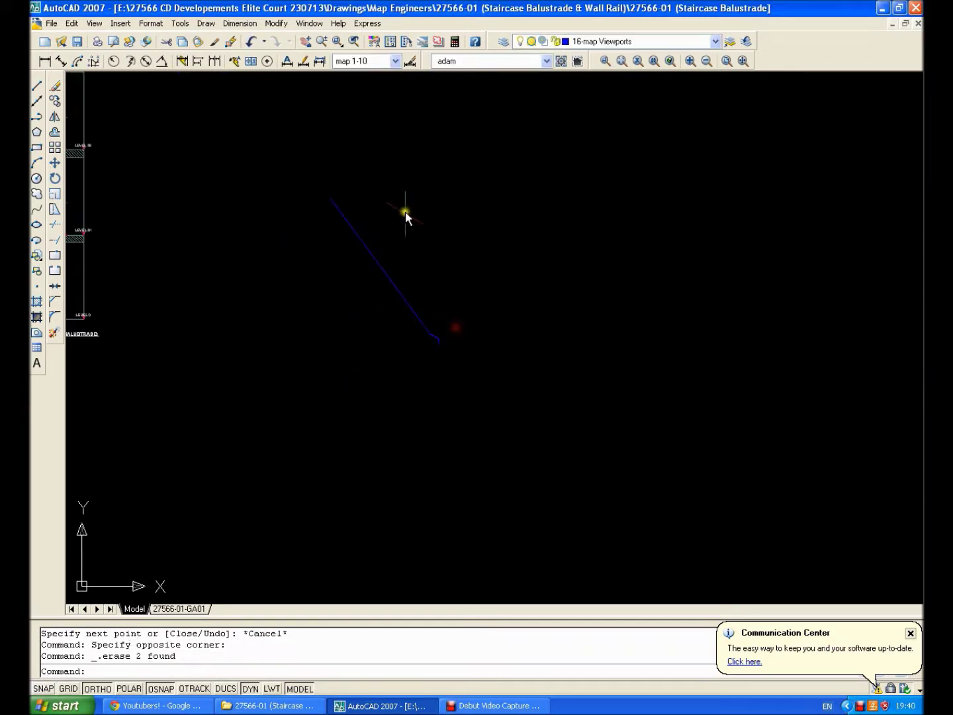
Draw a 231-long vertical line upward from the upper end of the sloping line
middle_click_drag(404, 212, 433, 357)
scroll(433, 357, "up", 2)
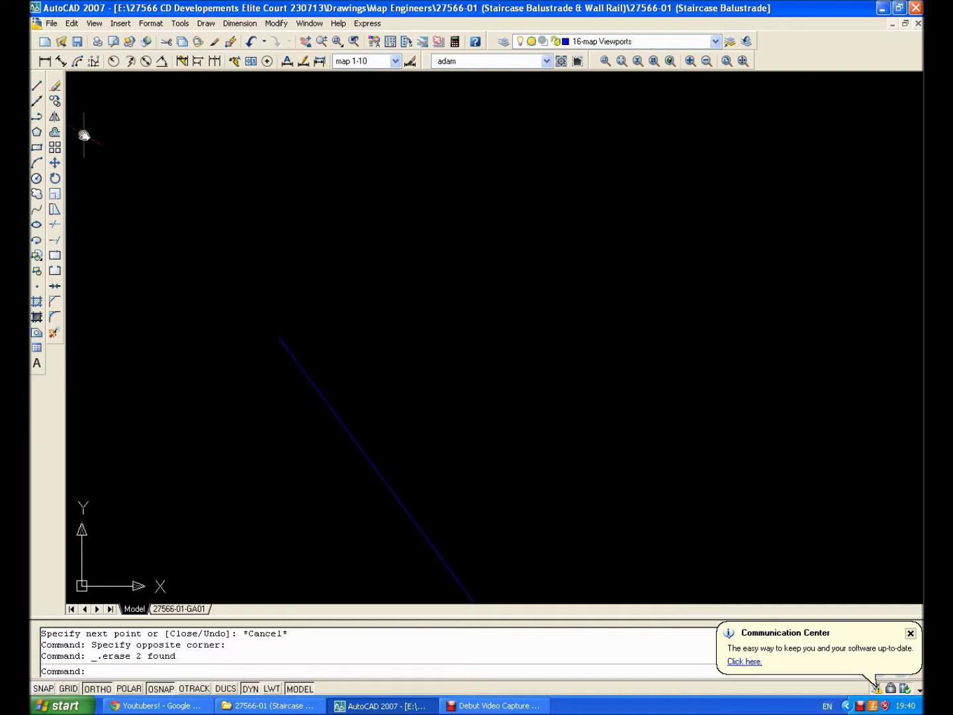
left_click(36, 86)
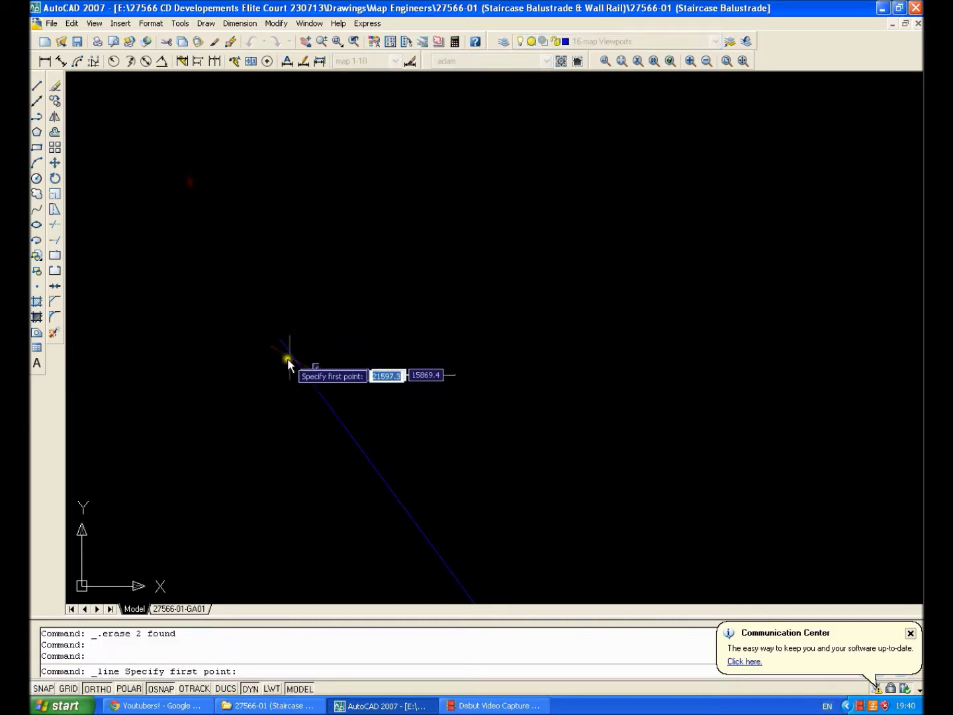
left_click(281, 339)
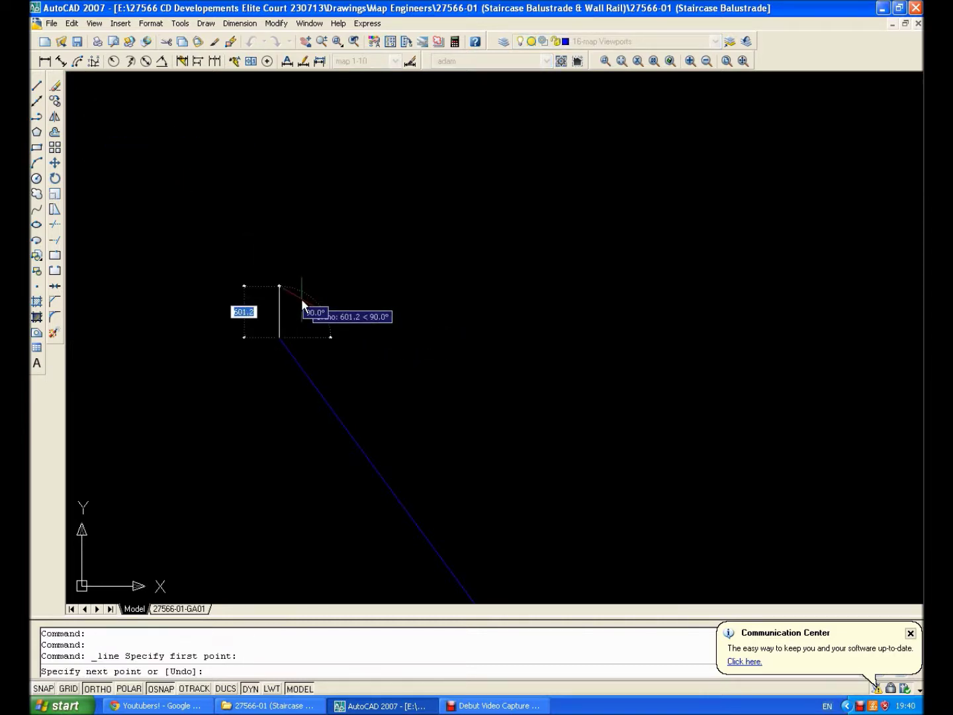
type("231")
key("Return")
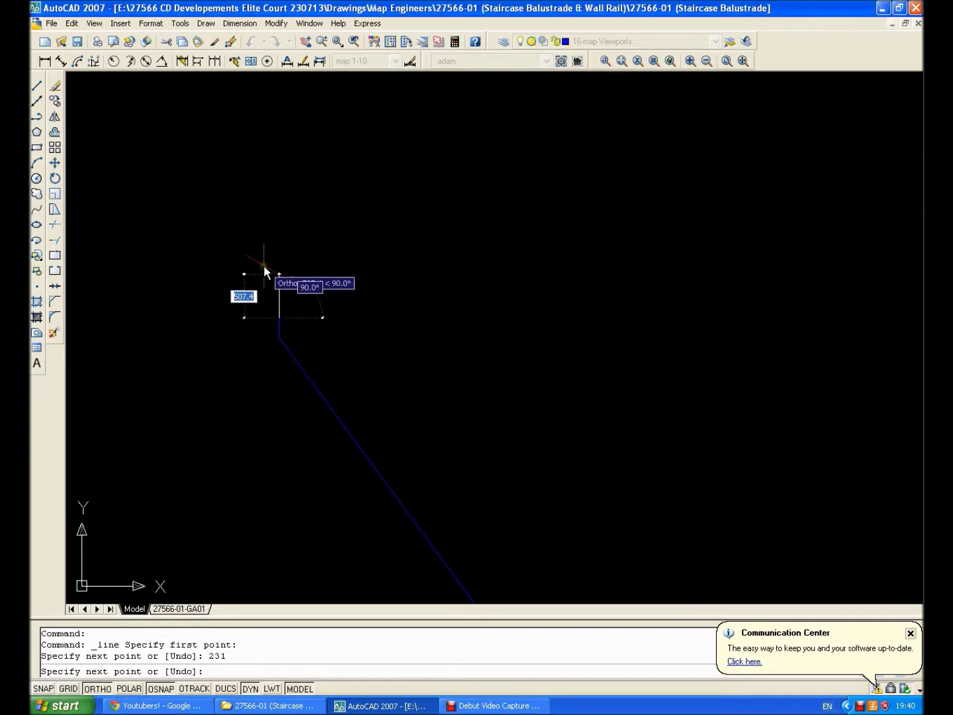
Switch to the top isoplane and continue the line 213 at 210°
key("F5")
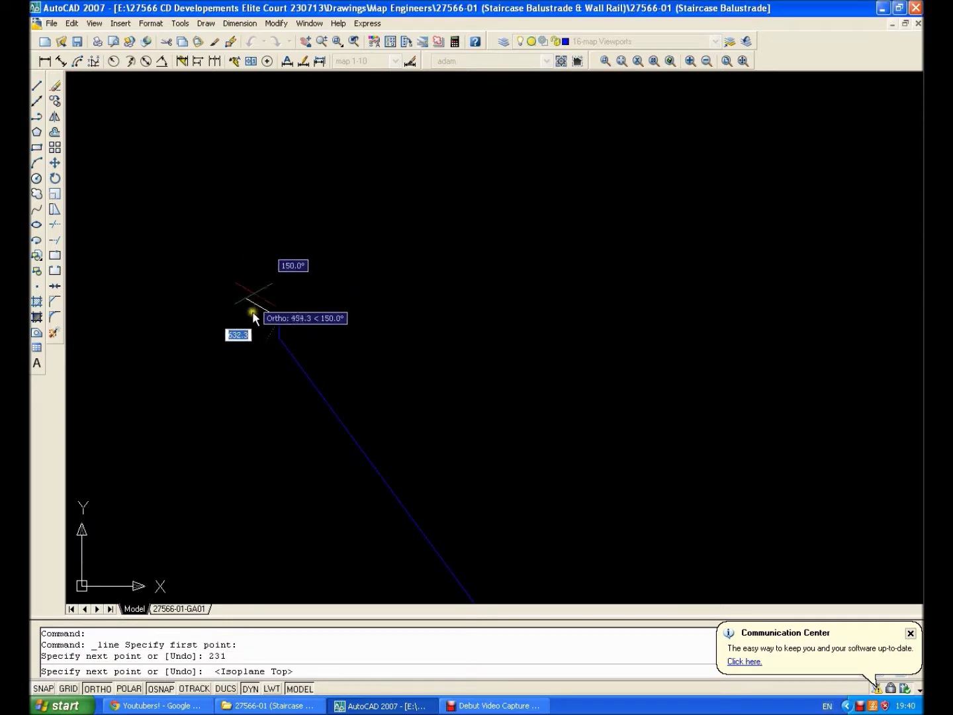
scroll(252, 336, "up", 5)
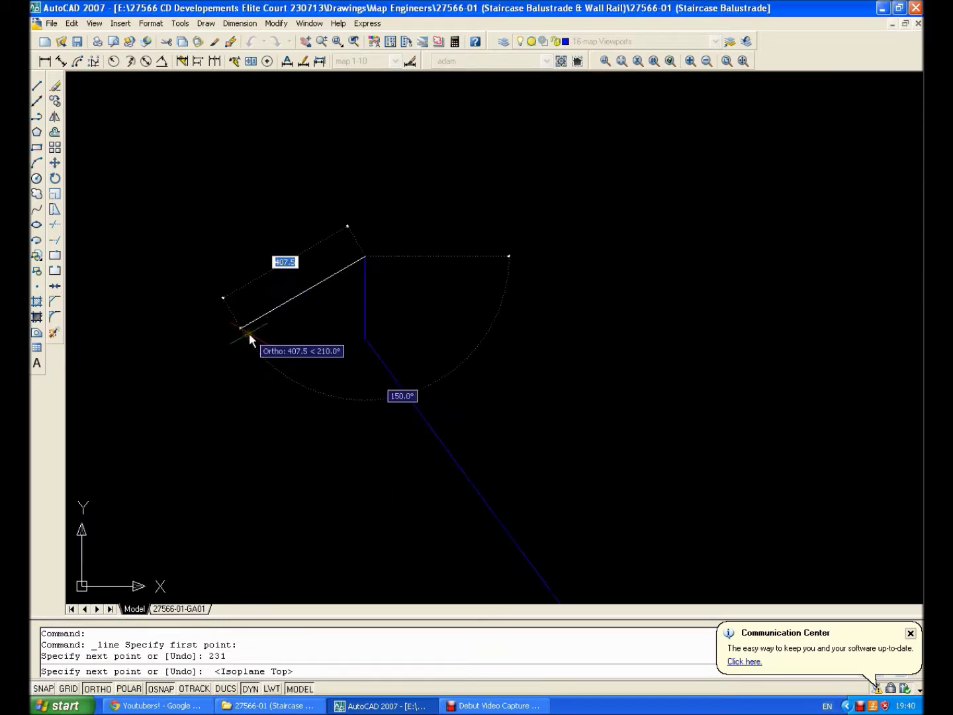
type("213")
key("Return")
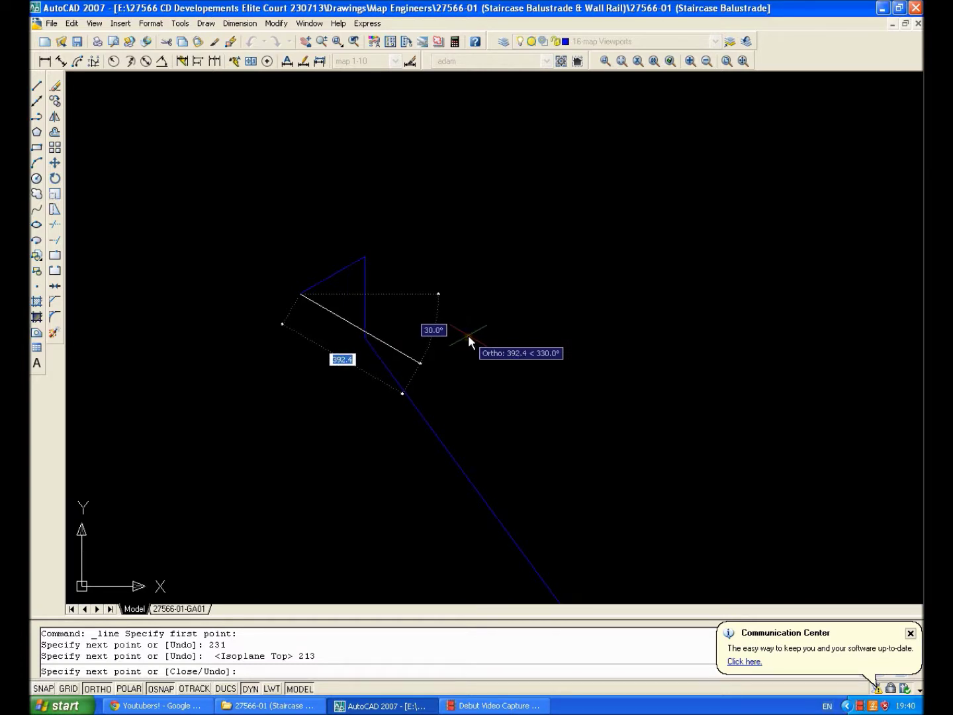
Continue from the end of the 213 segment with a 3889-long line at 330° and finish the line
scroll(364, 317, "down", 4)
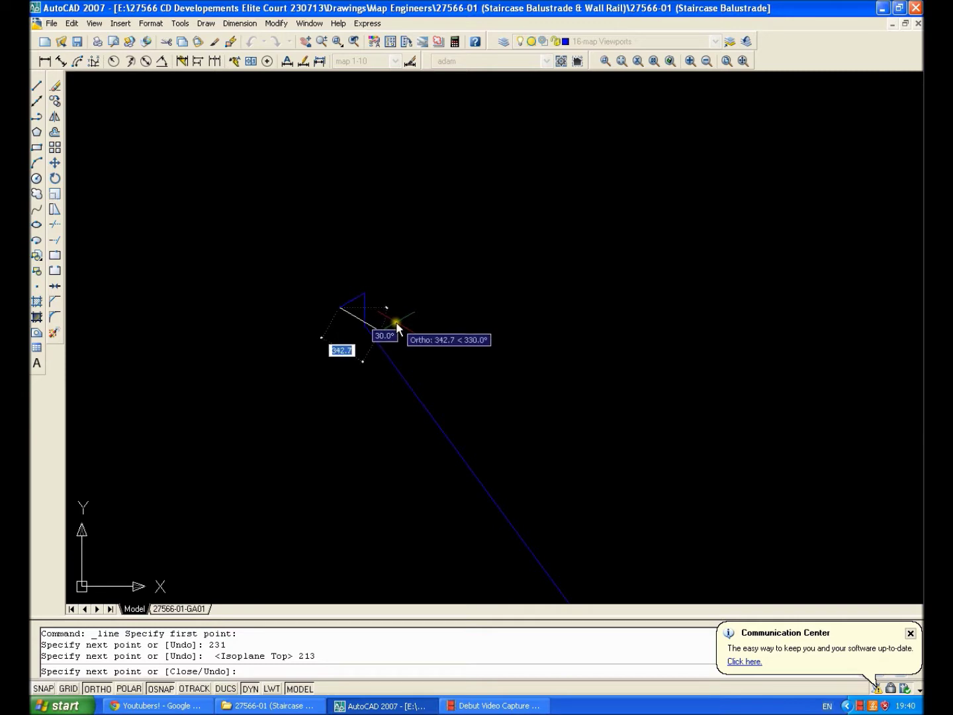
scroll(397, 322, "down", 3)
scroll(443, 344, "up", 3)
scroll(443, 344, "down", 1)
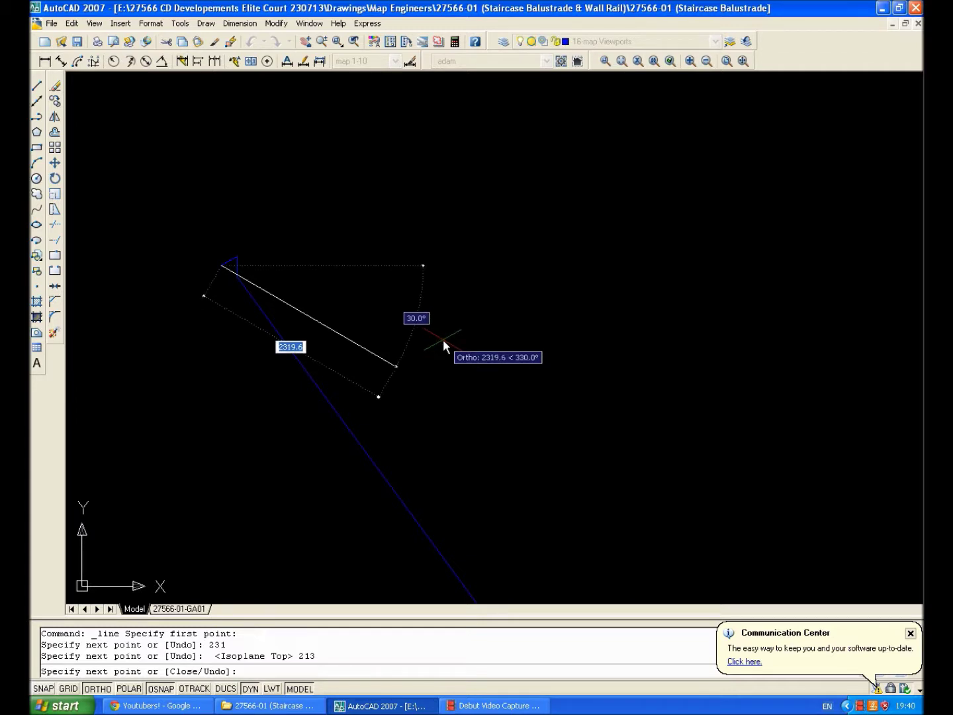
type("3889")
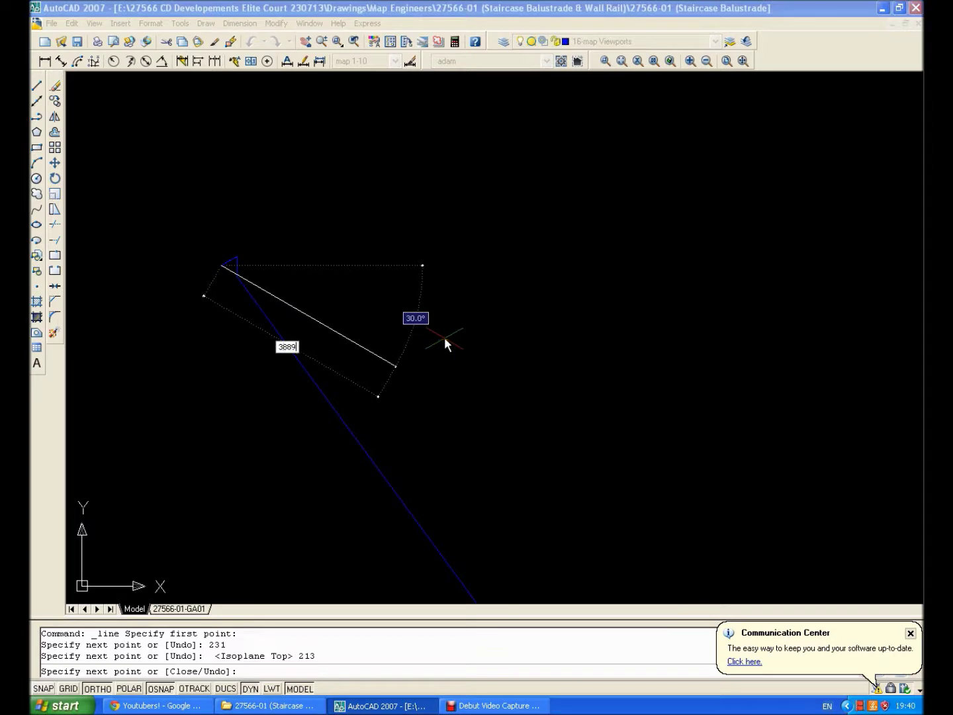
key("Return")
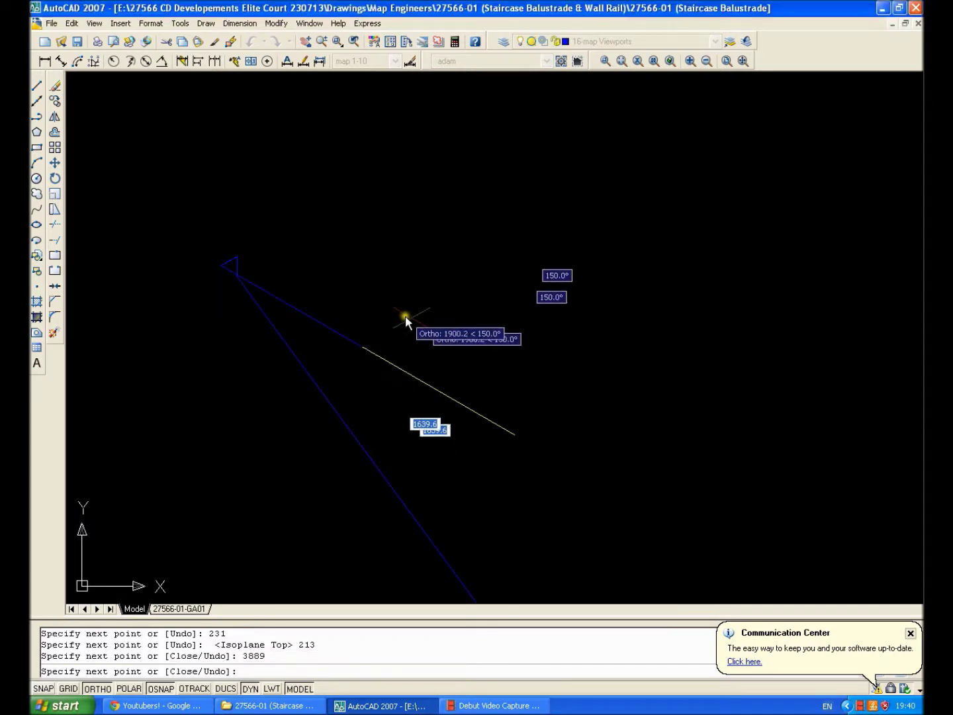
key("Escape")
Copy the short 213 line from its lower end to the far end of the 3889 line
left_click(56, 101)
scroll(240, 229, "up", 5)
left_click(131, 244)
left_click(117, 250)
key("Return")
left_click(157, 223)
scroll(159, 227, "down", 3)
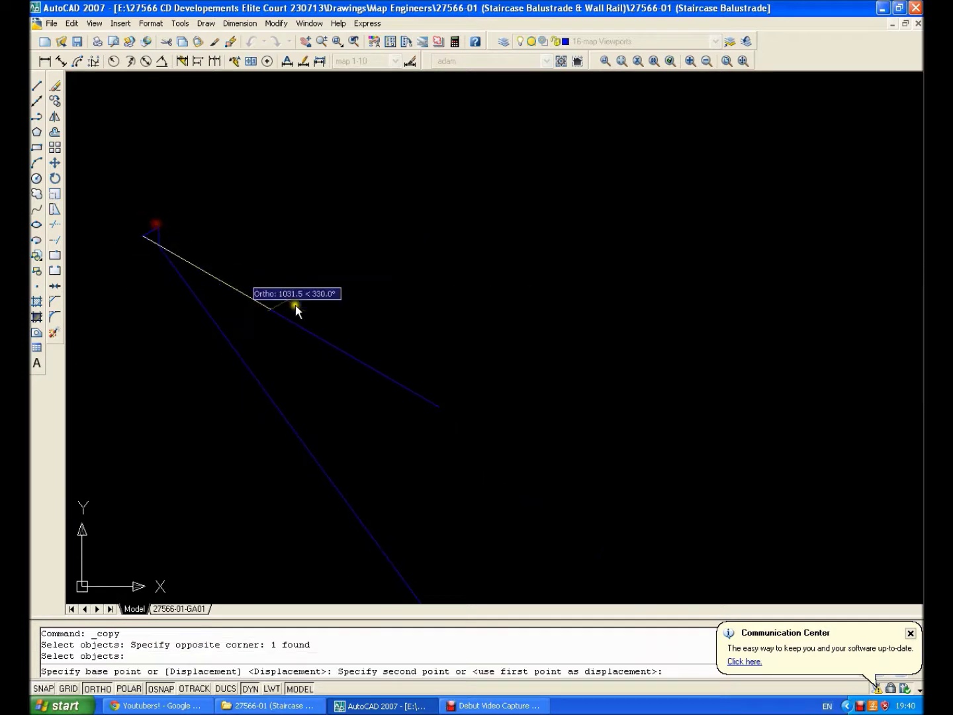
left_click(435, 406)
key("Escape")
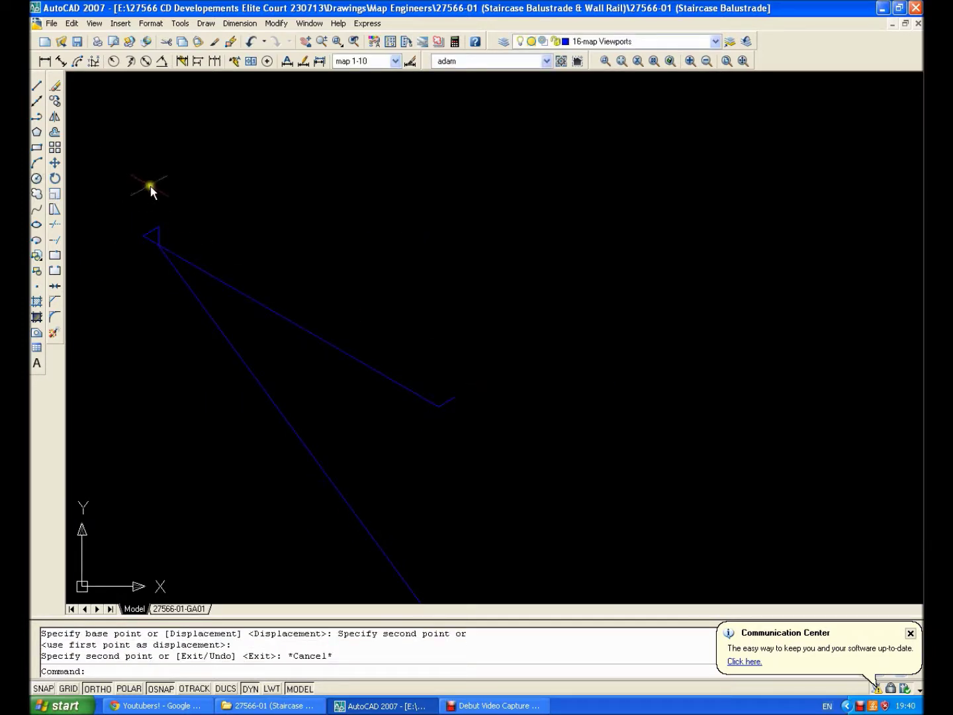
Switch to the left isoplane and draw a 2644-long vertical line upward from the free end of the copied short line
key("F5")
key("F5")
key("F5")
key("F5")
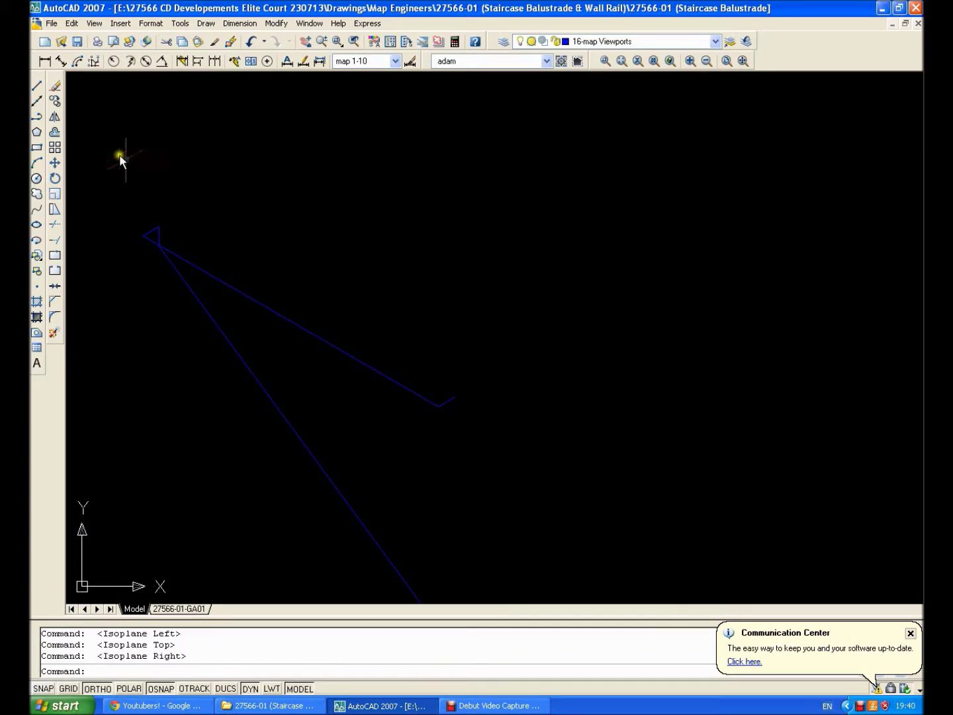
key("F5")
left_click(37, 86)
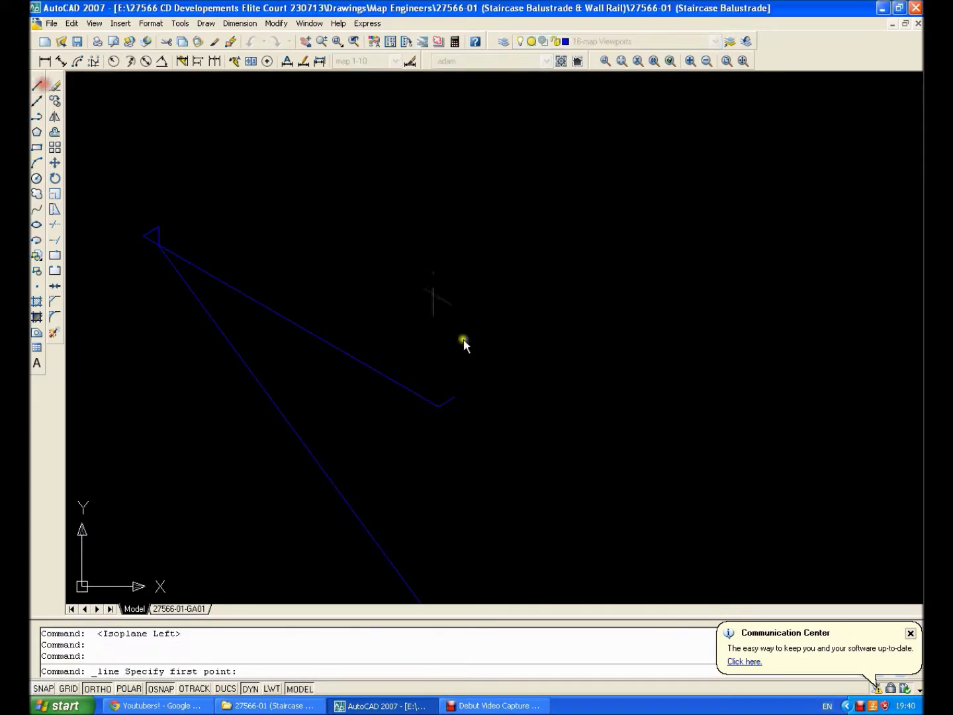
left_click(474, 387)
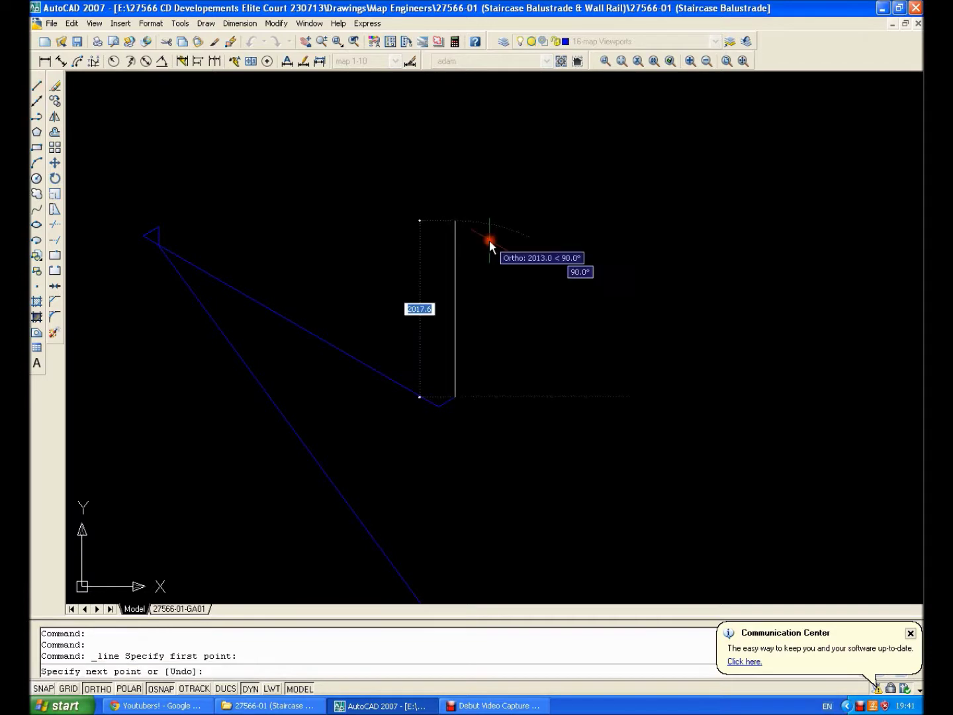
type("2644")
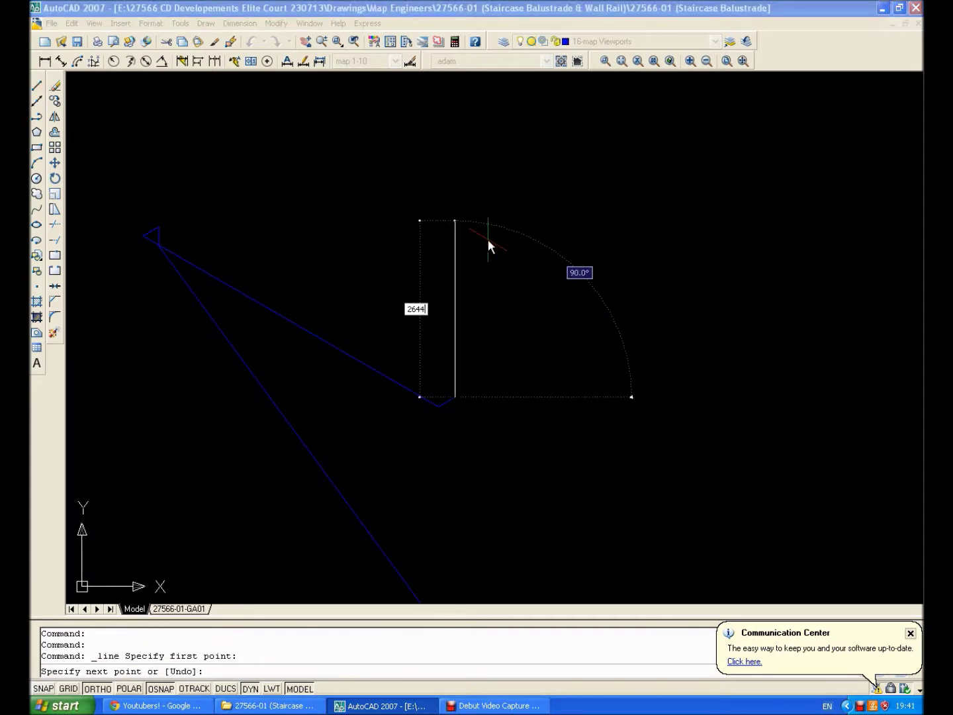
key("Return")
Continue the line 3889 at 150° and join its far end diagonally back to the base of the 2644 vertical
scroll(429, 198, "down", 3)
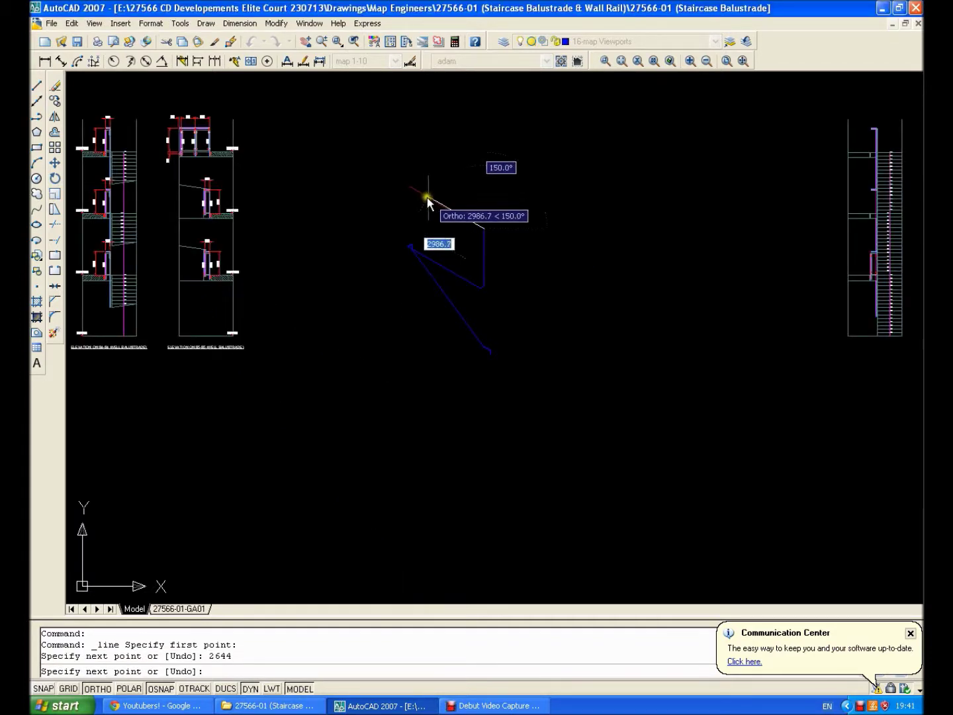
type("3889")
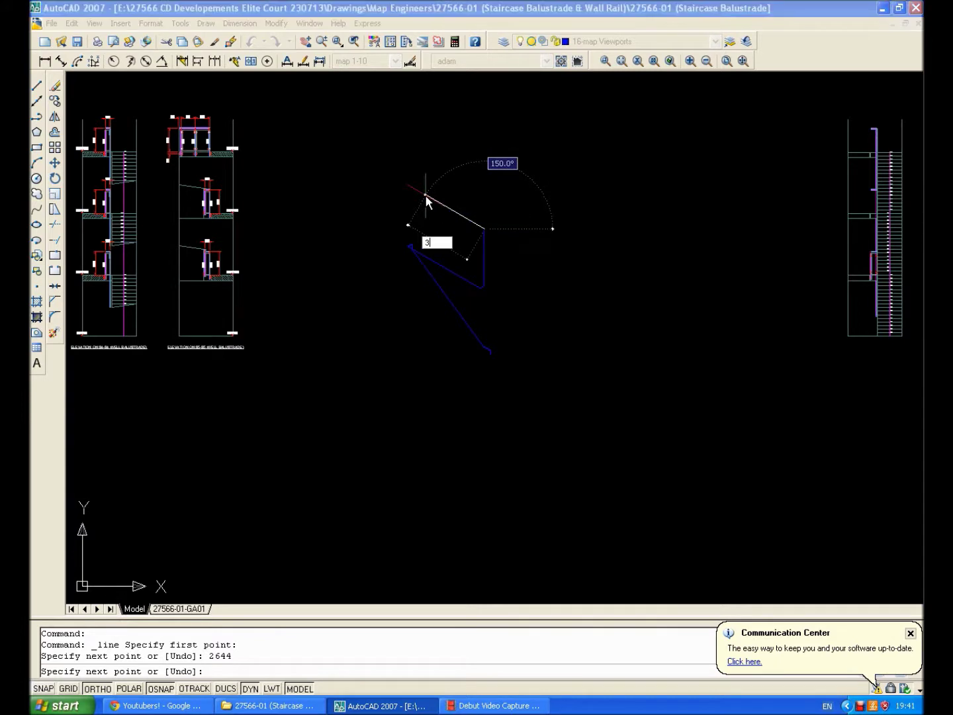
key("Return")
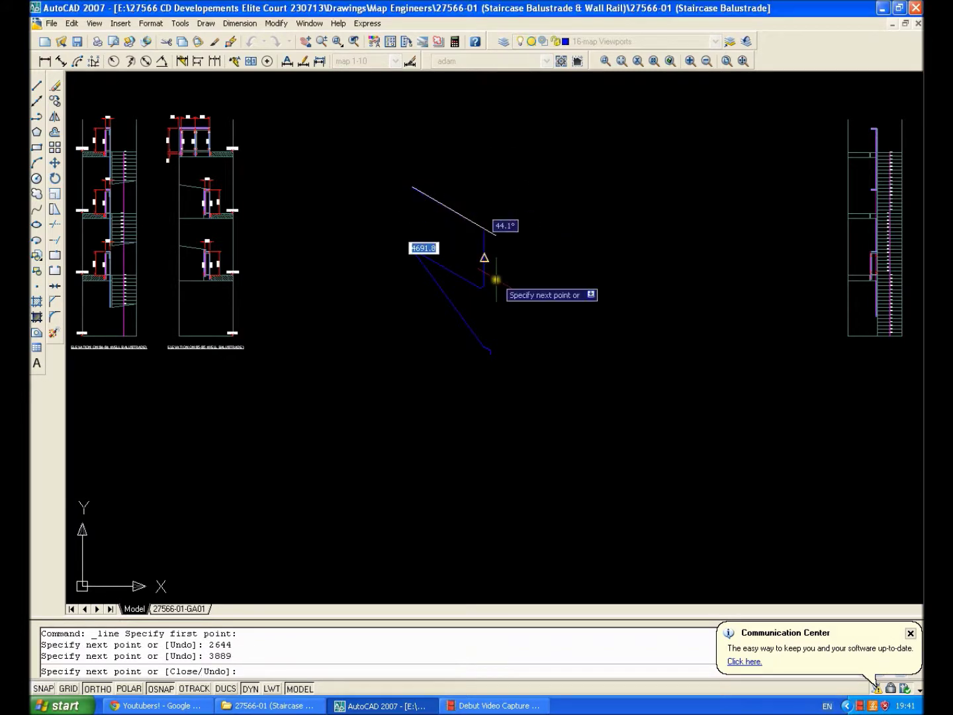
key("Escape")
Erase the 2644 vertical and upper 3889 construction lines, keeping the second sloping diagonal
scroll(496, 279, "up", 3)
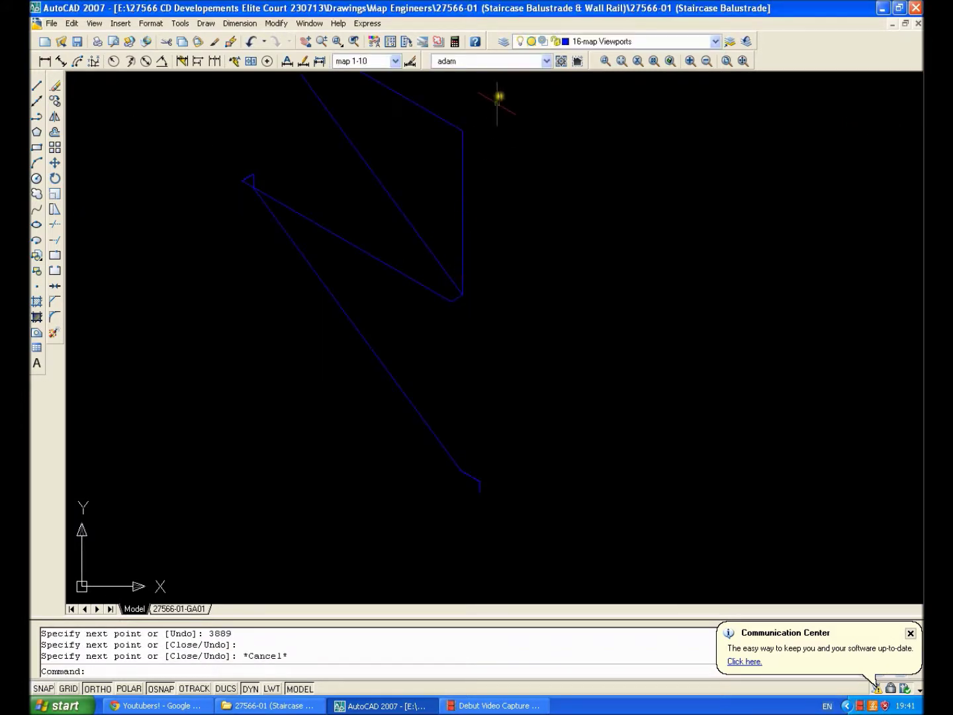
left_click(478, 134)
left_click(448, 119)
key("Delete")
scroll(486, 199, "down", 4)
mouse_move(486, 175)
middle_mouse_down()
mouse_move(492, 190)
mouse_move(470, 226)
mouse_move(431, 239)
middle_mouse_up()
scroll(440, 239, "up", 3)
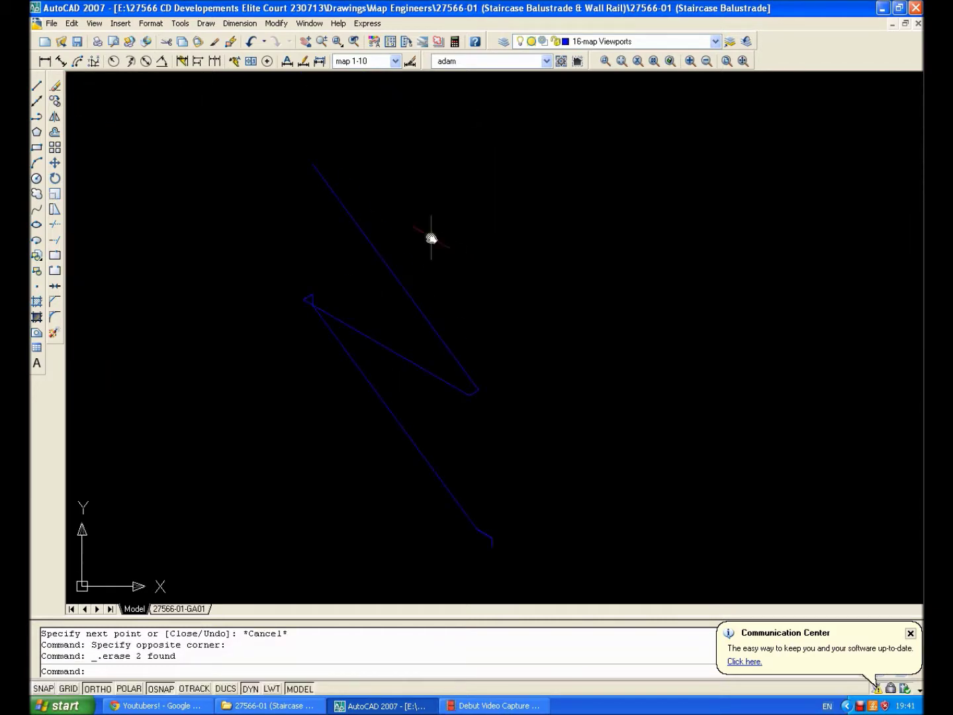
Copy the five lines of the landing return and upper flight twice upward, from the short vertical's base to each diagonal's upper end
left_click(55, 101)
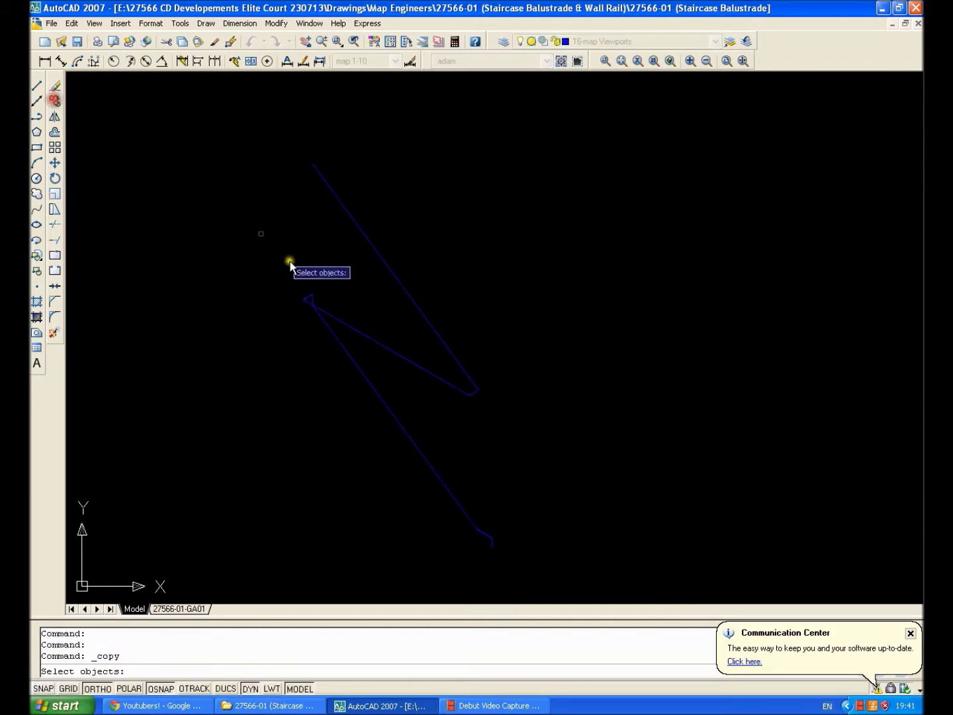
scroll(309, 299, "up", 3)
left_click(344, 259)
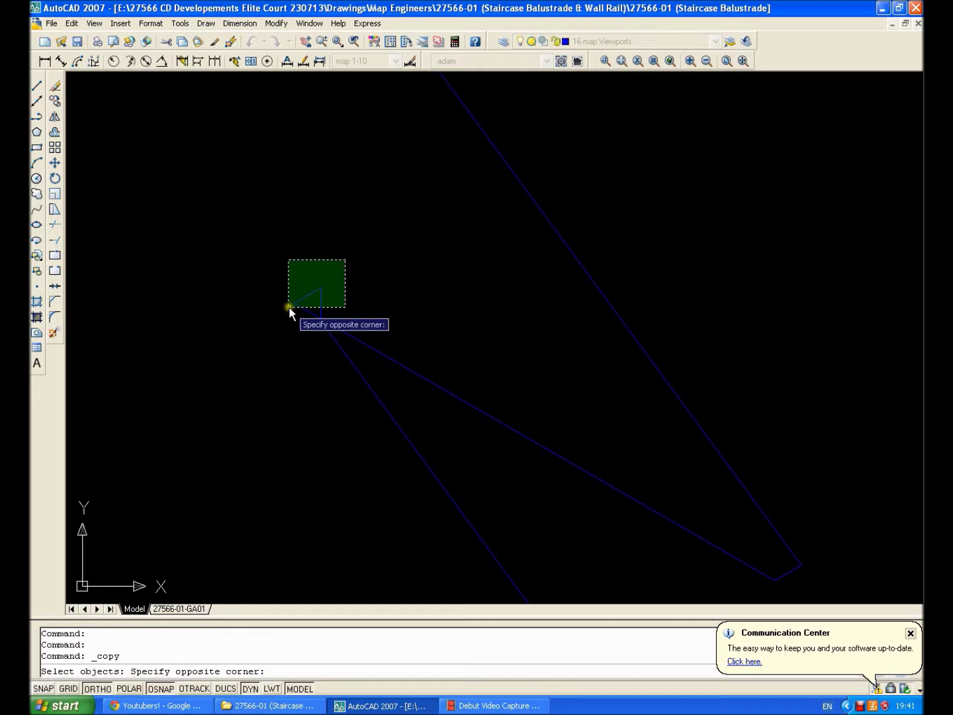
left_click(290, 307)
left_click(854, 463)
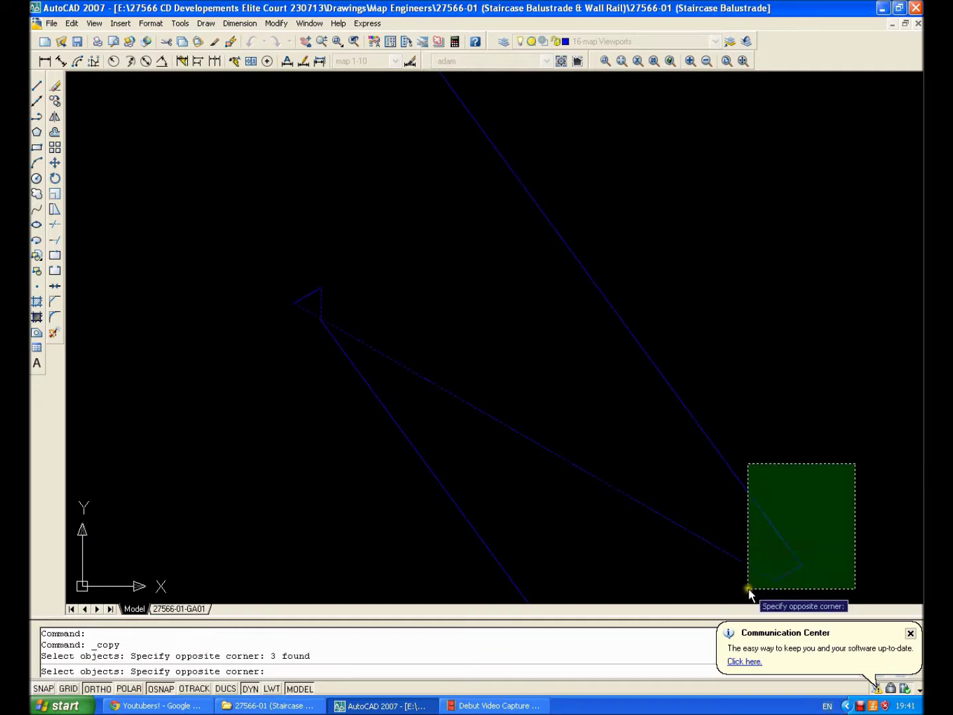
left_click(749, 592)
scroll(295, 281, "up", 5)
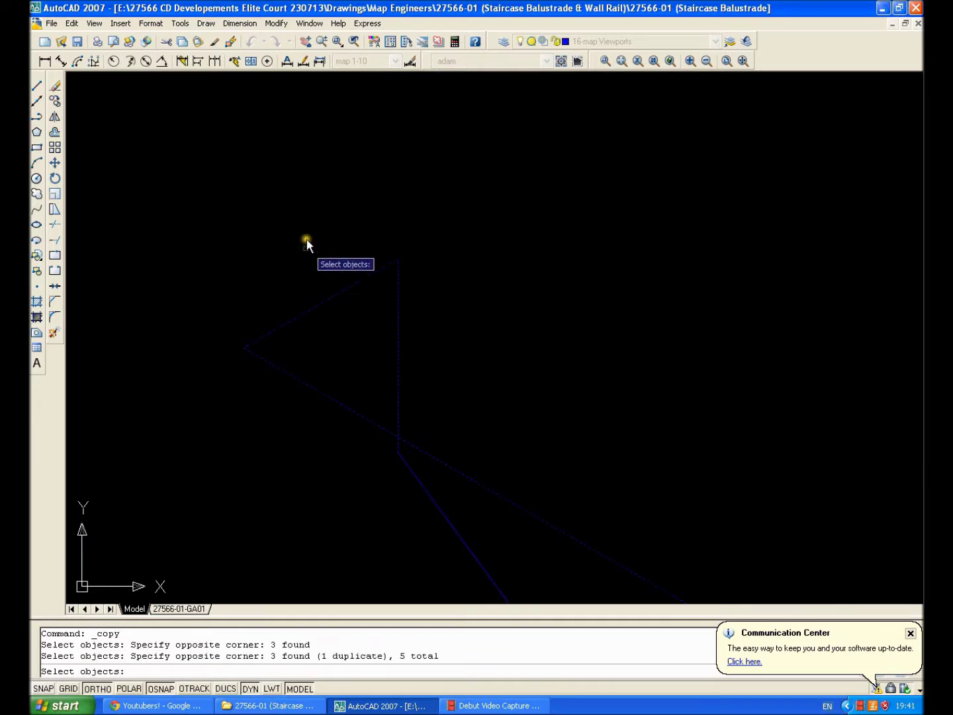
scroll(307, 240, "down", 4)
key("Return")
left_click(368, 362)
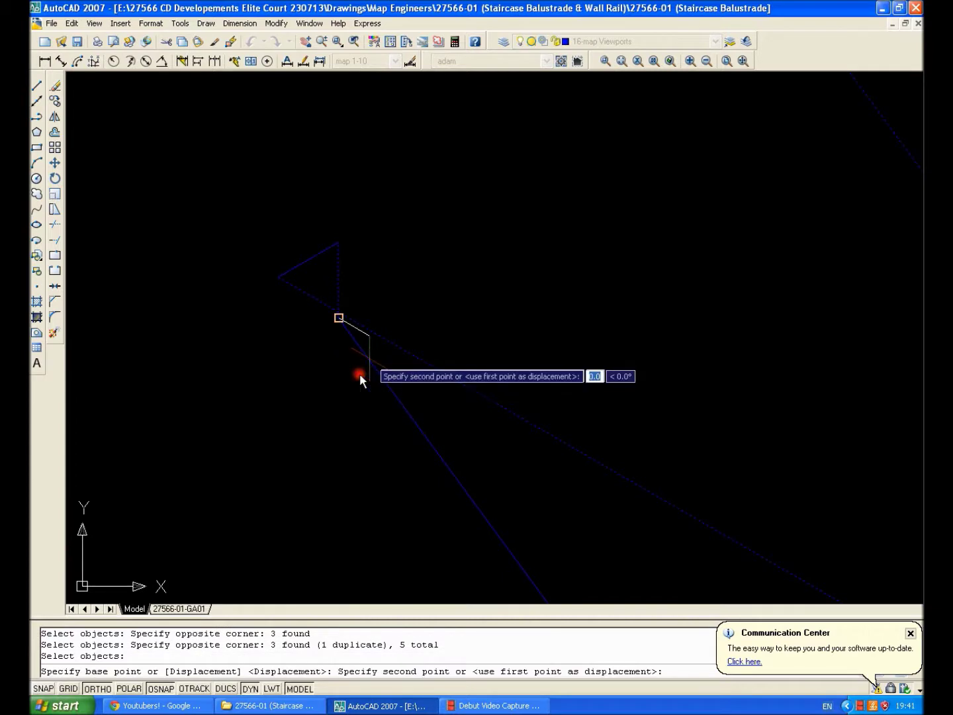
left_click(358, 343)
left_click(351, 188)
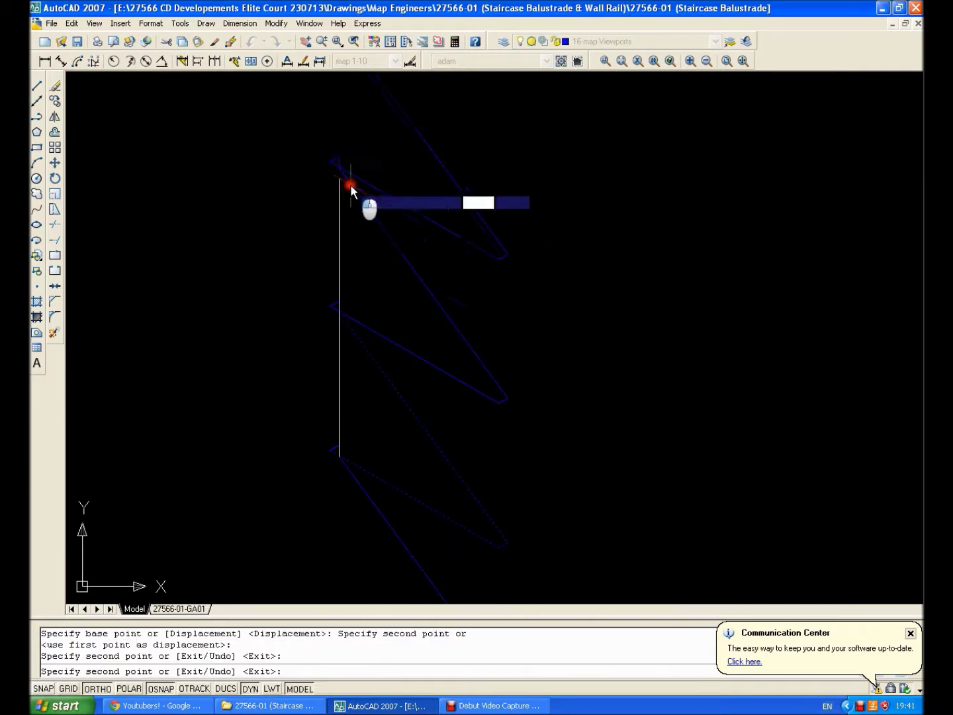
key("Escape")
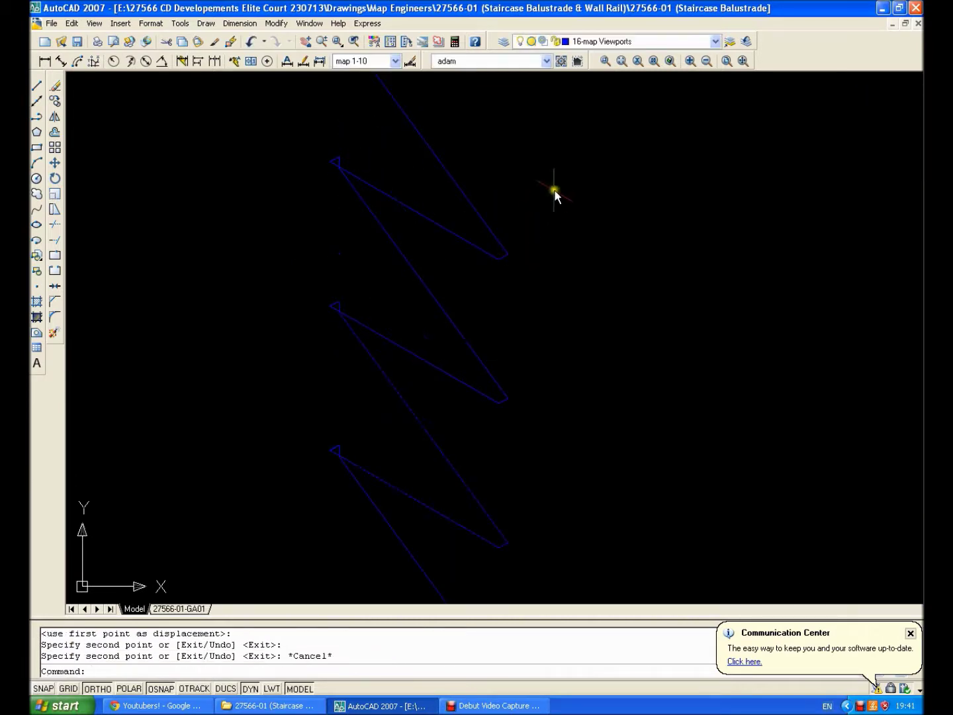
Erase the uppermost copied diagonal, the short line at its lower end and the long landing line joining it
left_click(515, 235)
left_click(487, 267)
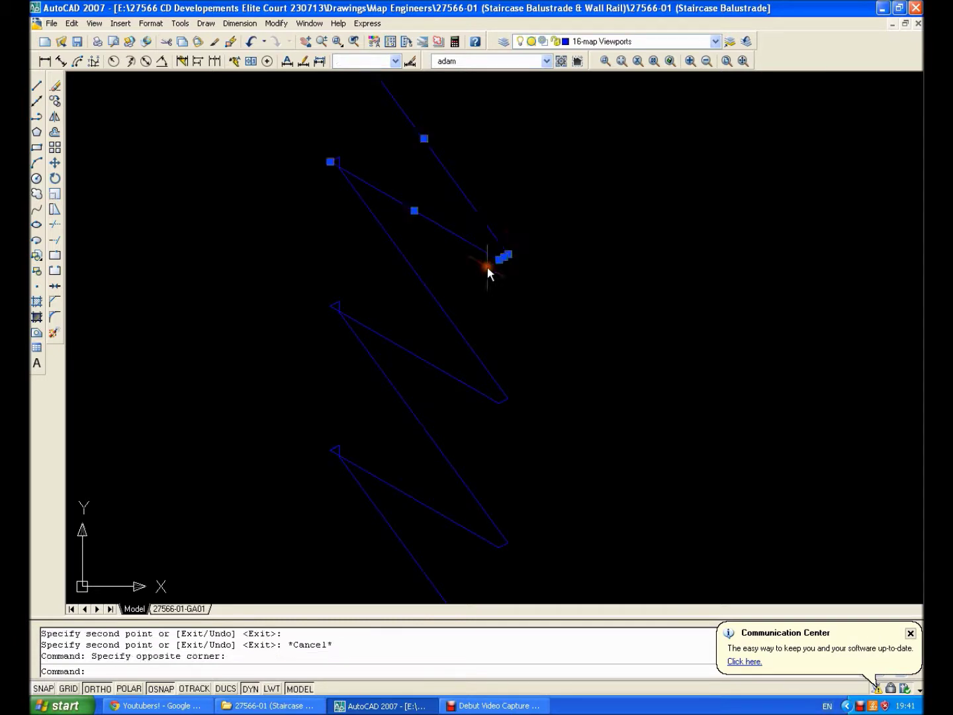
key("Delete")
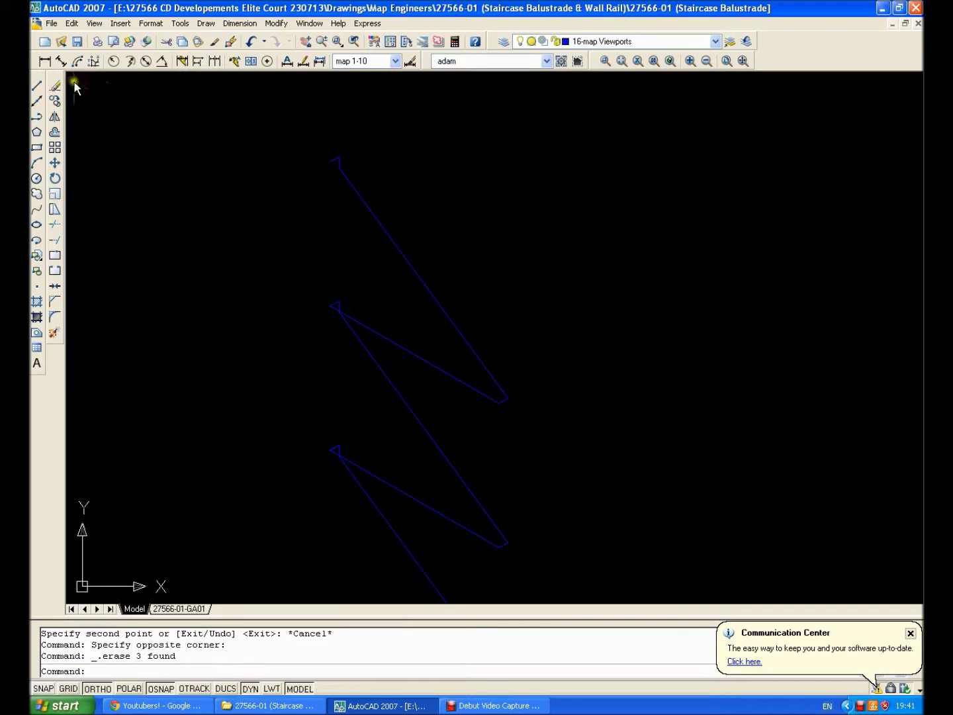
Switch to the top isoplane and draw a 3898-long line at 330° from the free end of the topmost short line
key("F5")
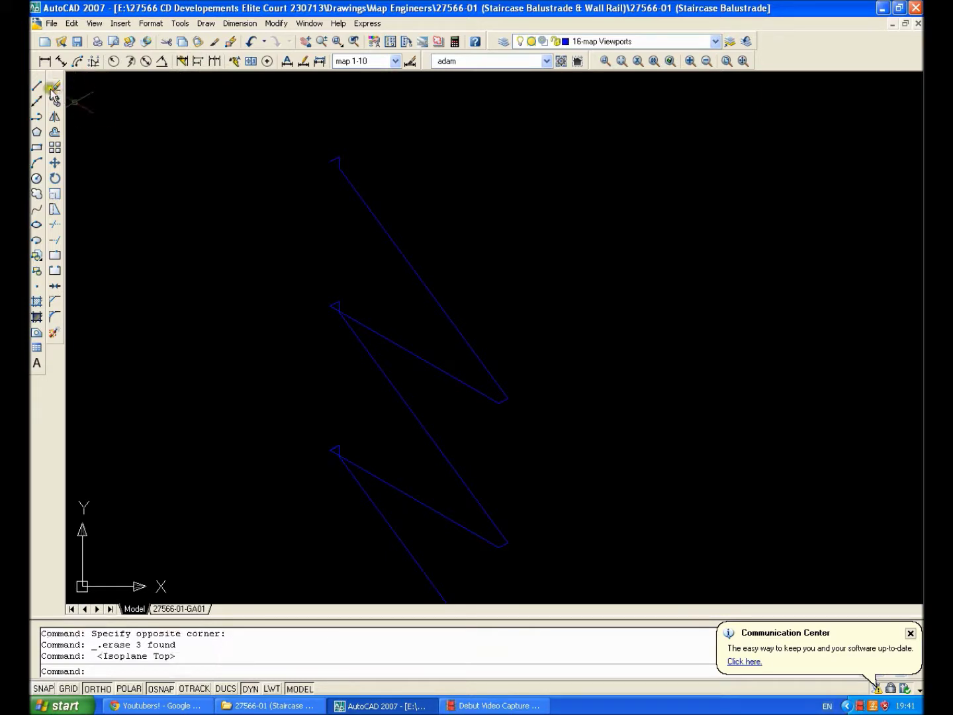
left_click(41, 86)
scroll(346, 164, "up", 5)
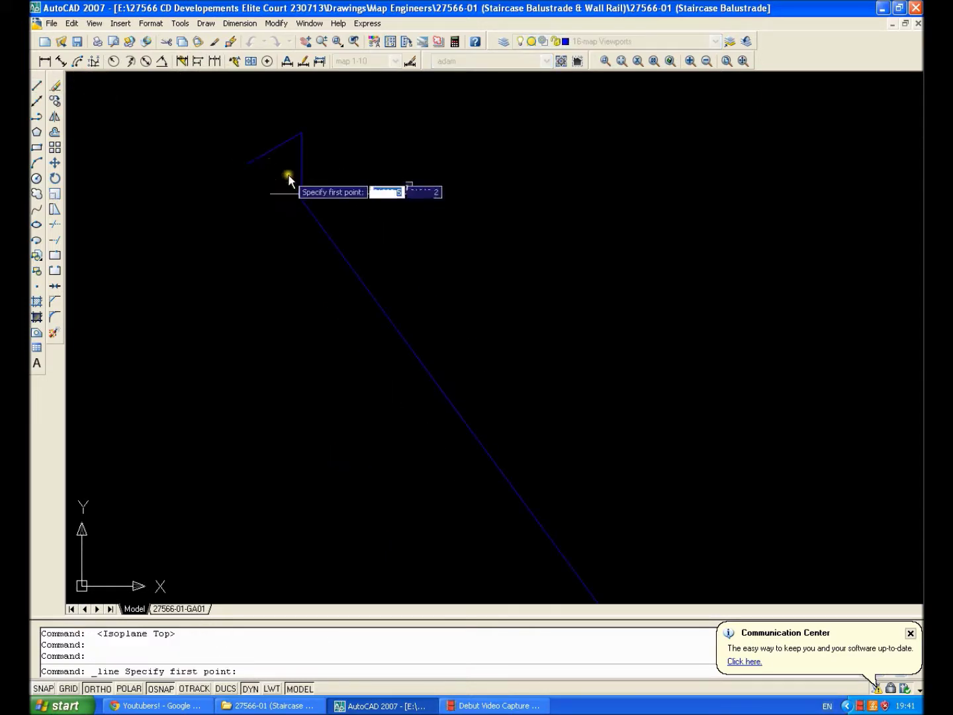
left_click(247, 162)
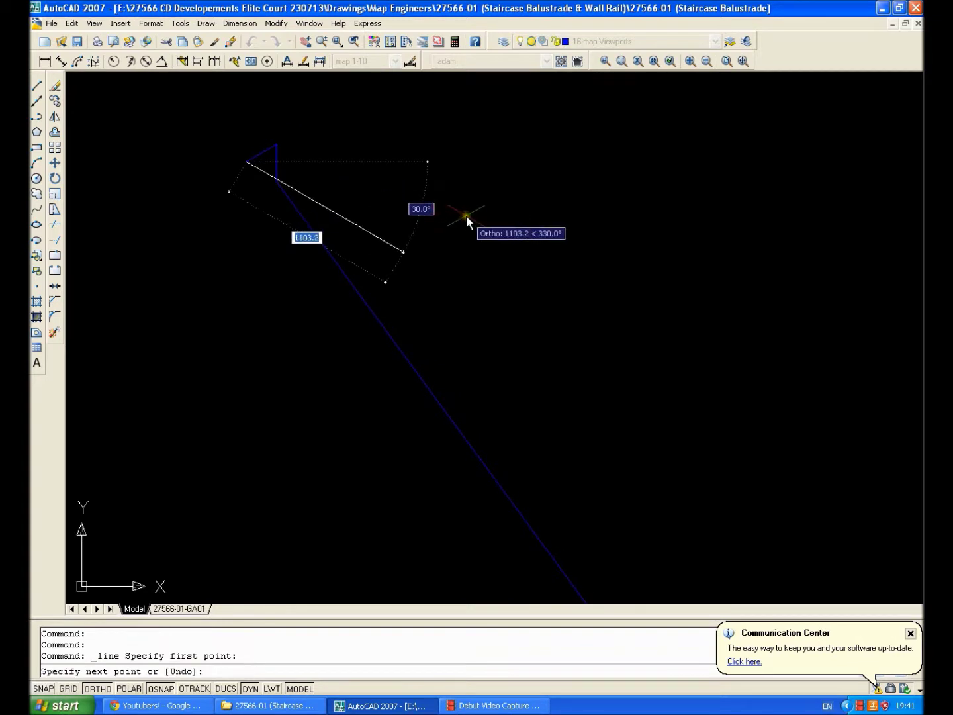
type("3")
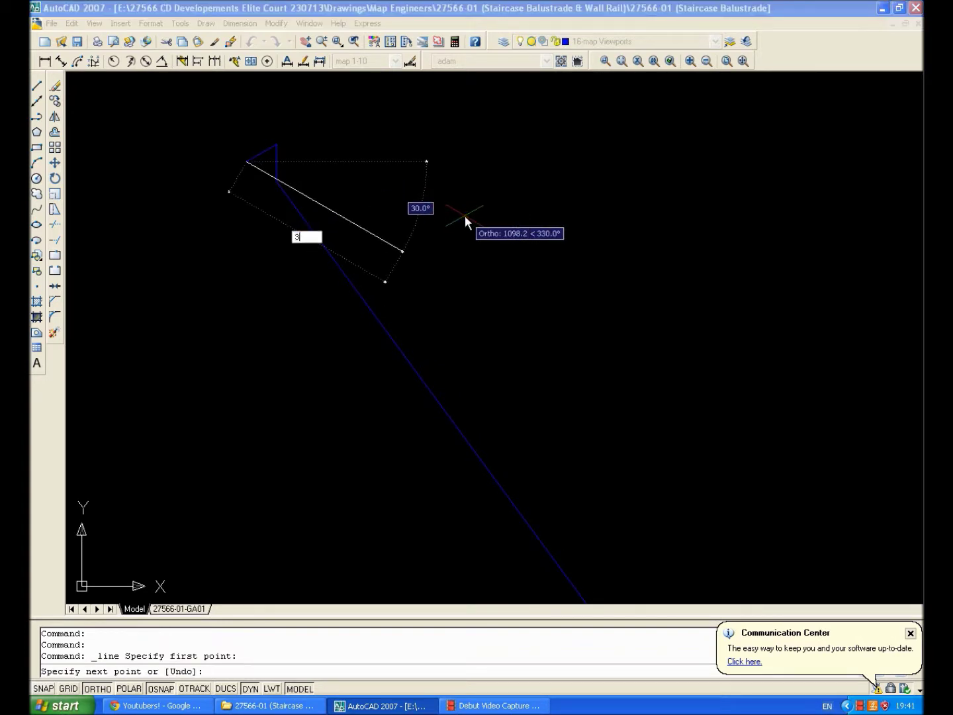
type("898")
key("Return")
Continue the path from the end of the 3898 line with a 1419-long segment at 30°
scroll(465, 216, "down", 3)
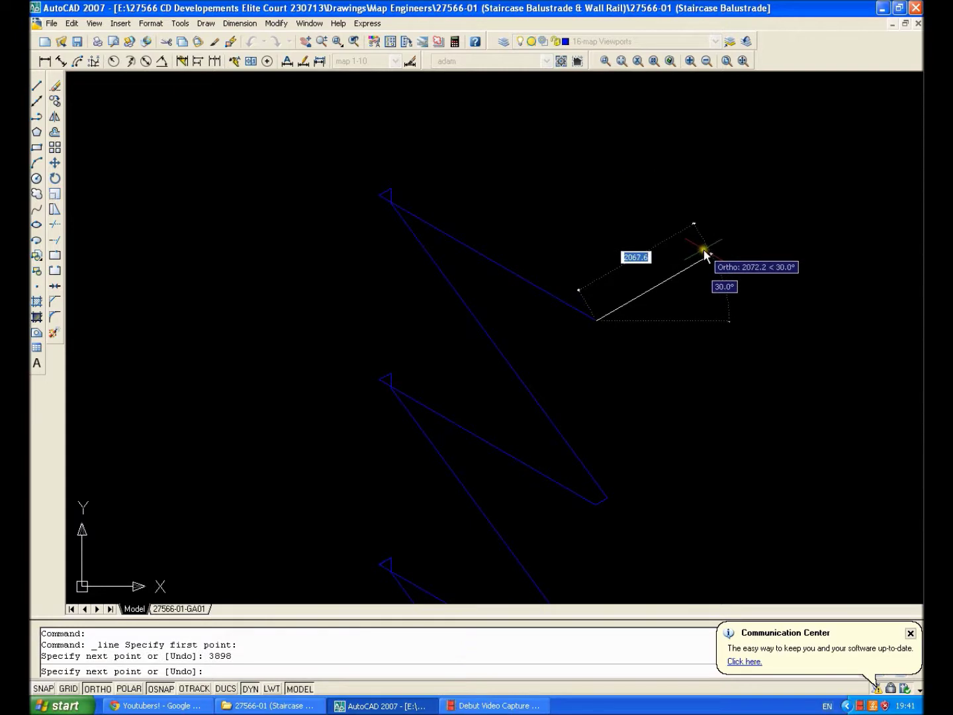
type("141")
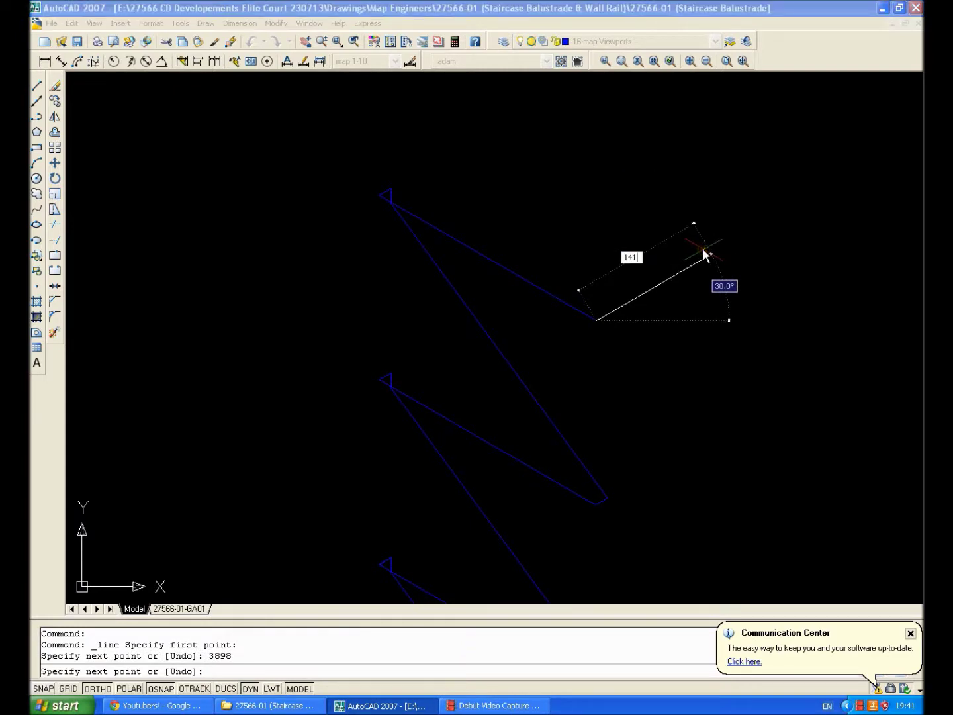
type("9")
key("Return")
key("Escape")
Switch to the right isoplane and draw a 1000-long vertical line downward from the corner between the 3898 and 1419 lines
scroll(497, 230, "down", 3)
middle_click_drag(497, 231, 443, 183)
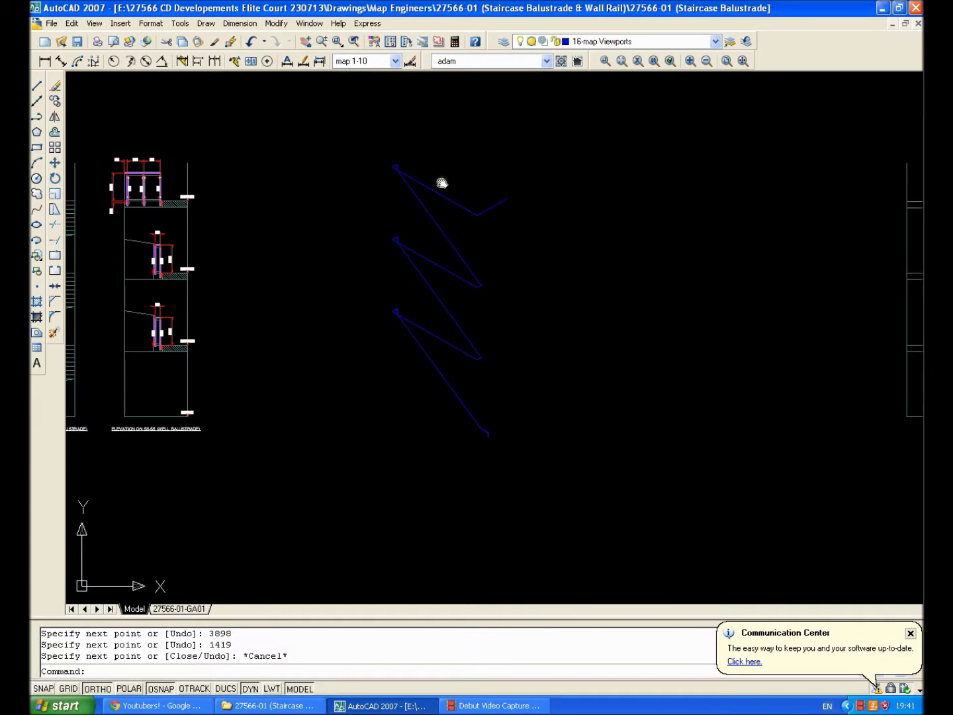
scroll(489, 203, "up", 5)
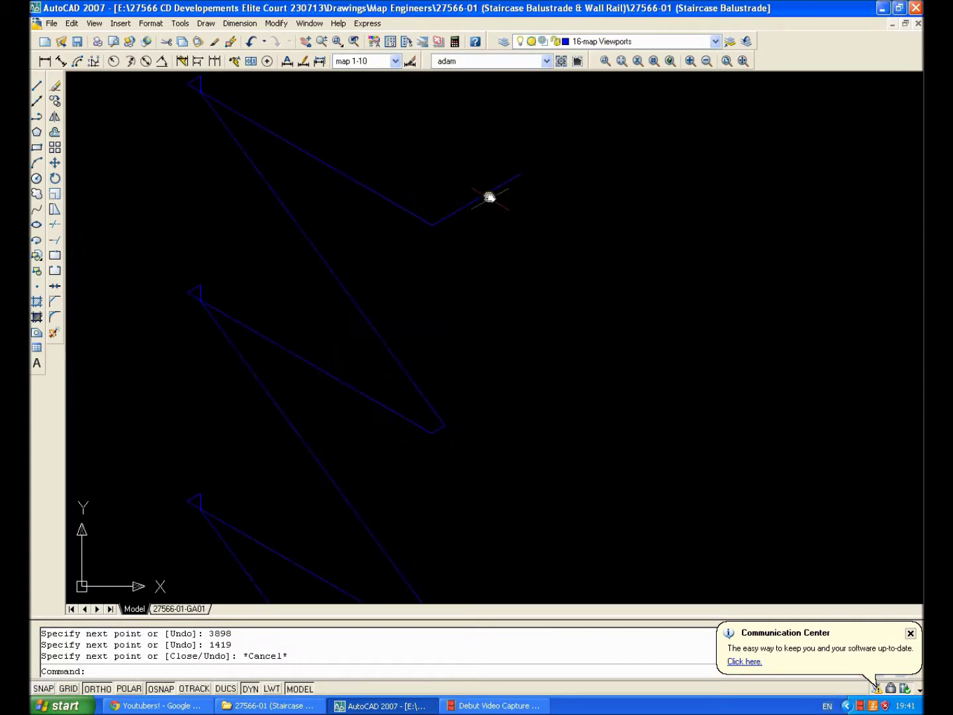
key("Escape")
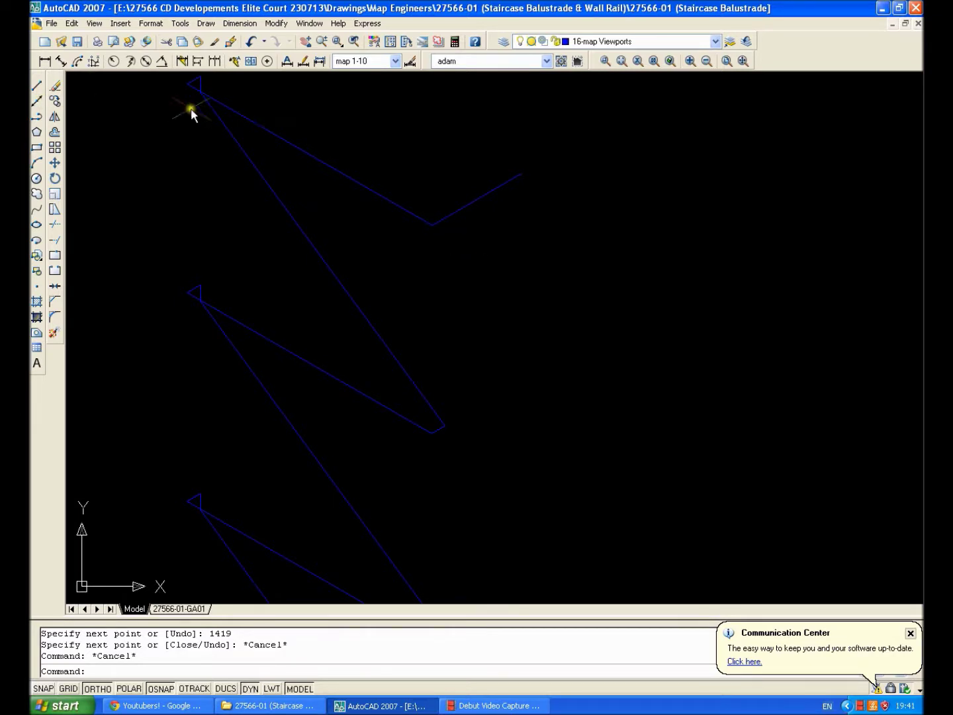
key("F5")
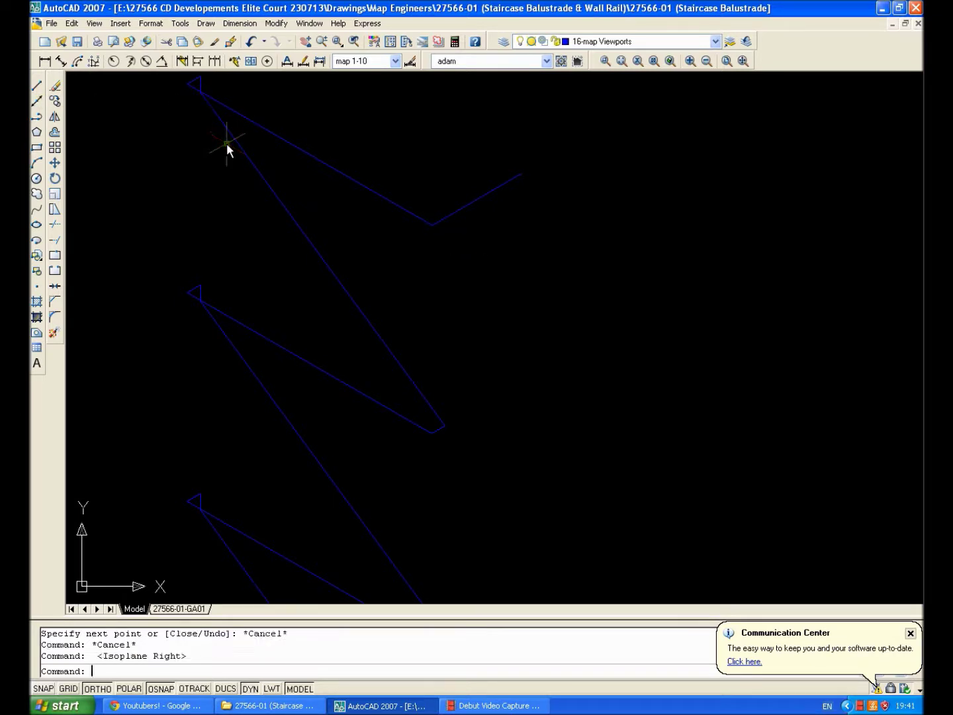
left_click(37, 87)
left_click(432, 224)
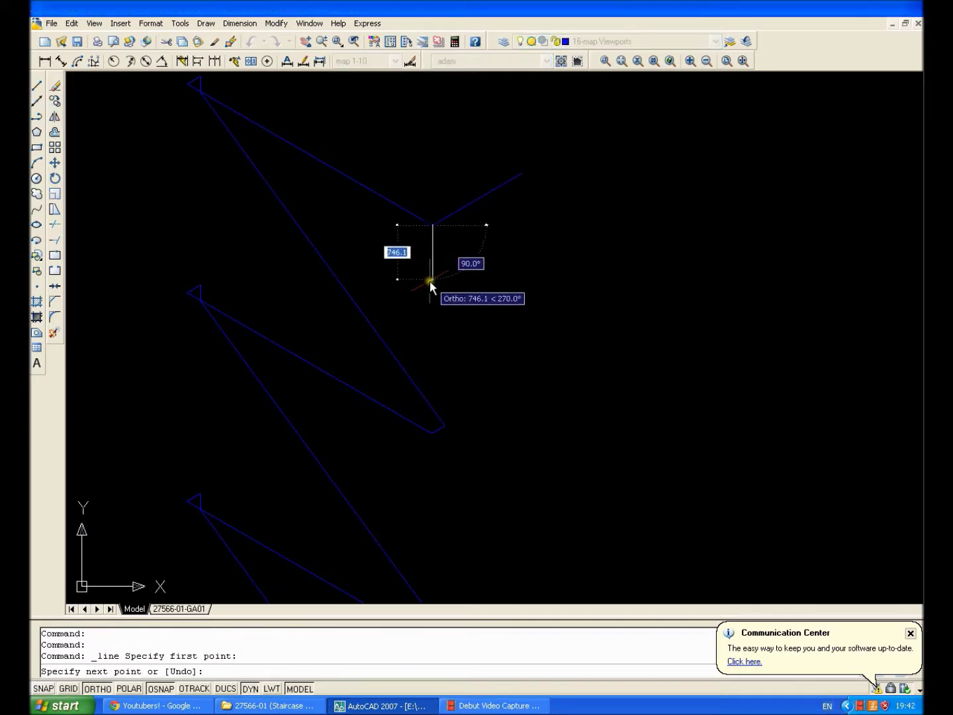
type("1000")
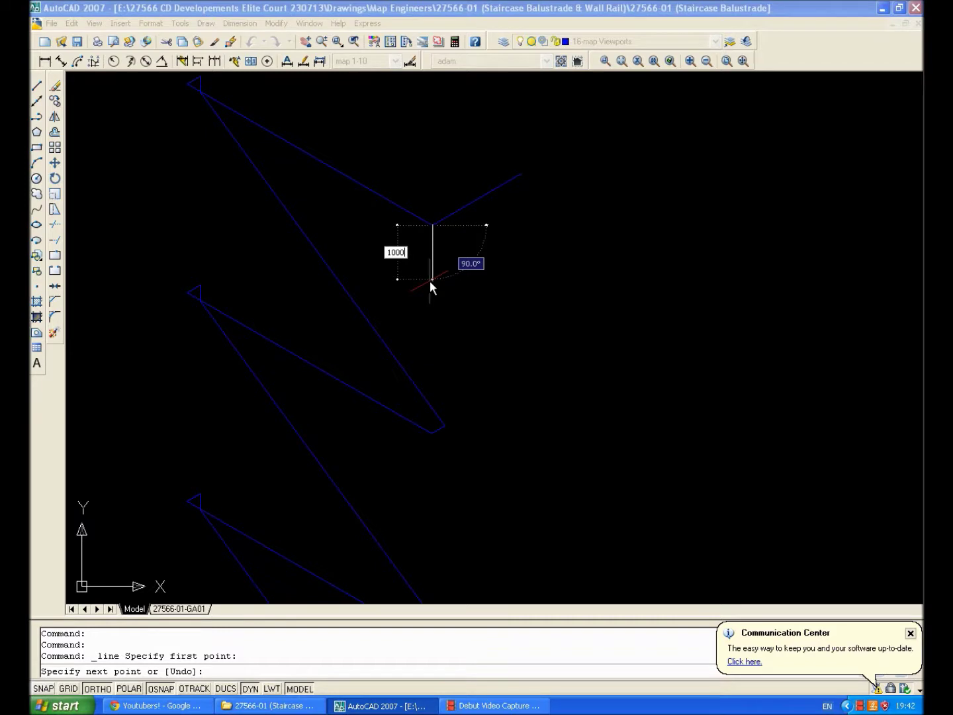
key("Return")
key("Escape")
scroll(404, 147, "down", 1)
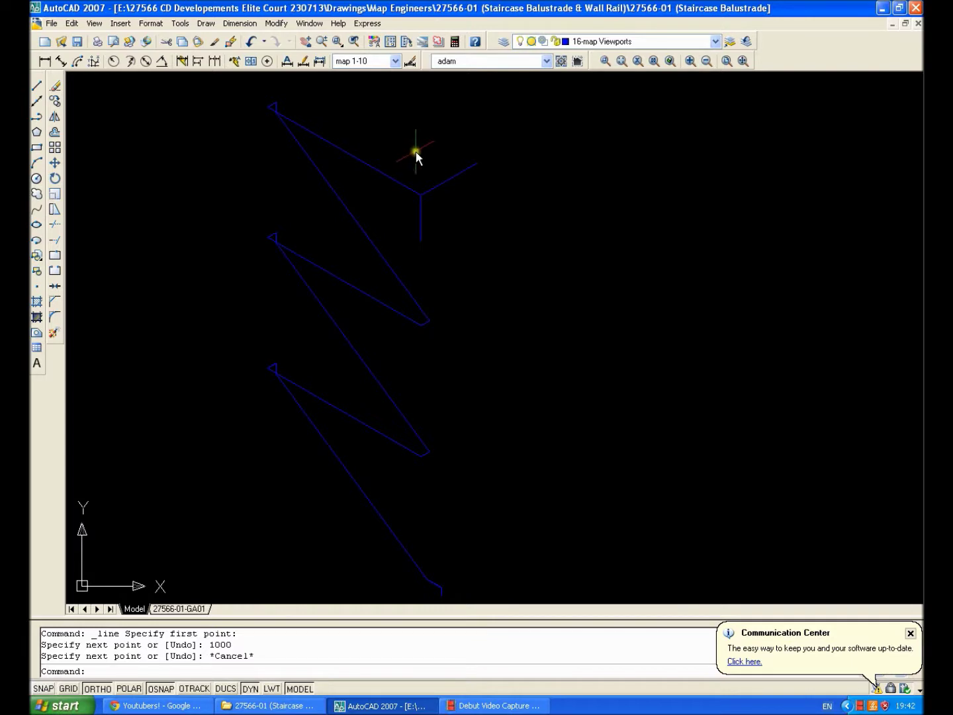
Examine the handrail path's corners from the new three-line junction at the top down to the lower landing return
scroll(415, 152, "up", 5)
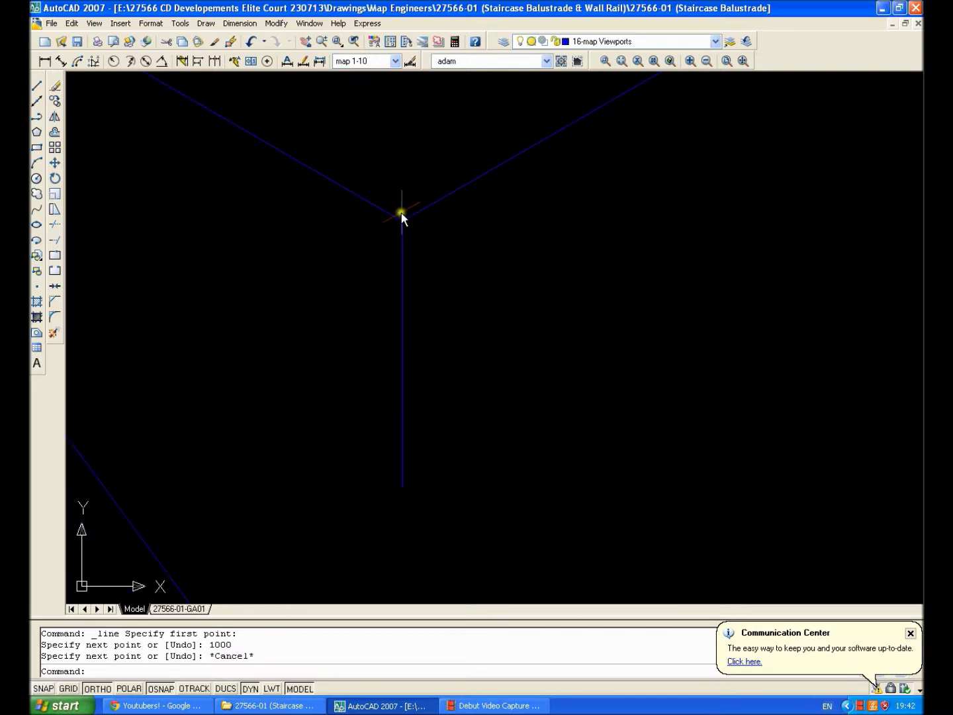
scroll(401, 214, "up", 2)
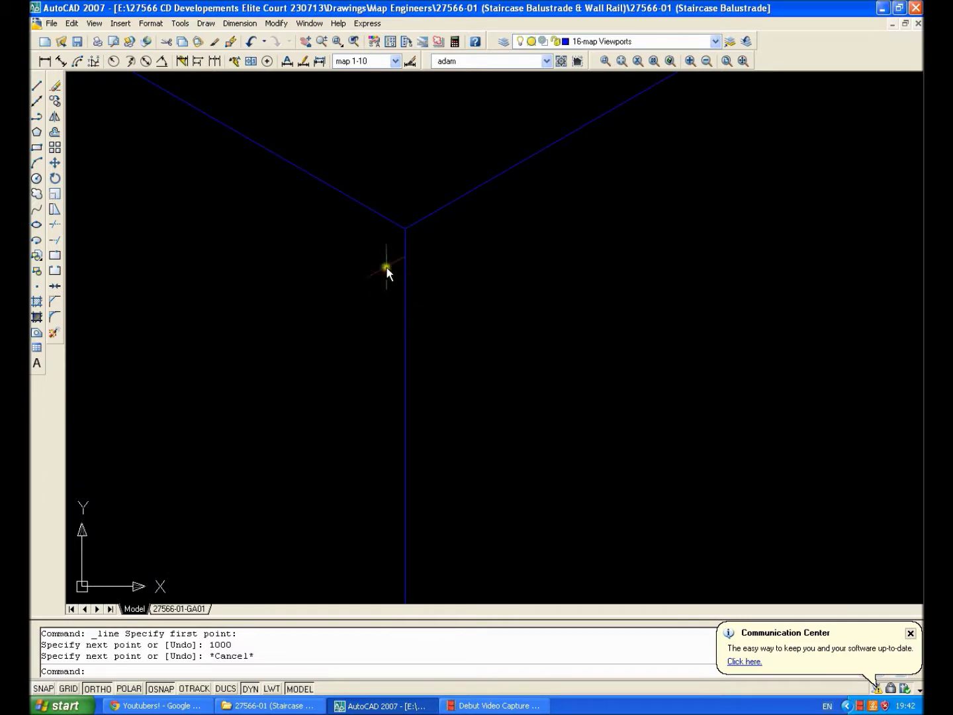
scroll(337, 147, "down", 5)
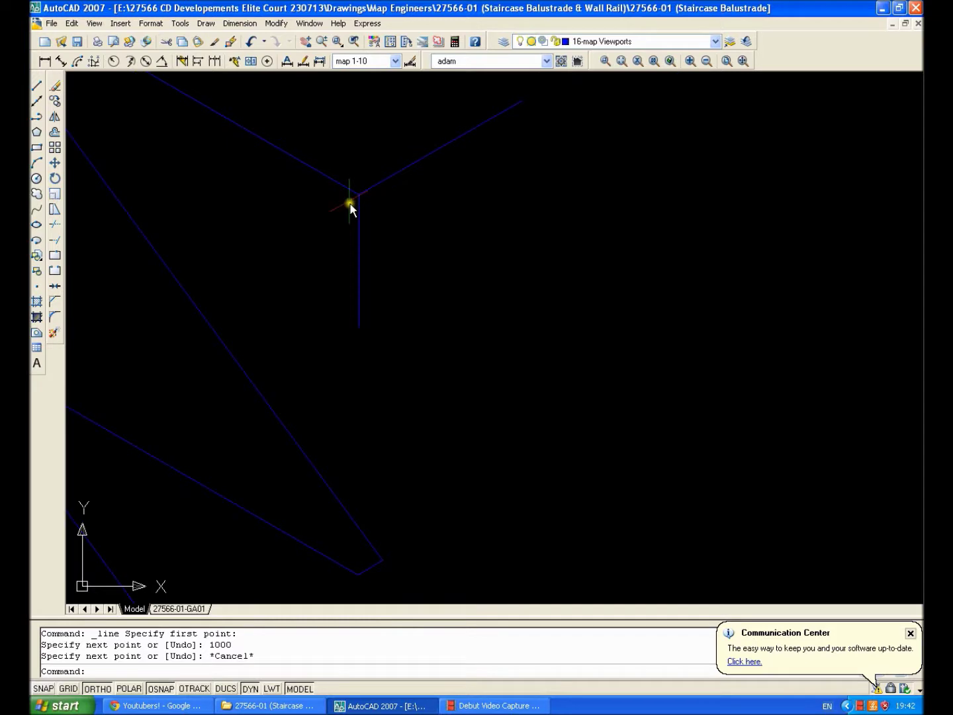
scroll(430, 231, "down", 2)
key("Escape")
mouse_move(404, 365)
middle_mouse_down()
mouse_move(436, 368)
mouse_move(390, 181)
middle_mouse_up()
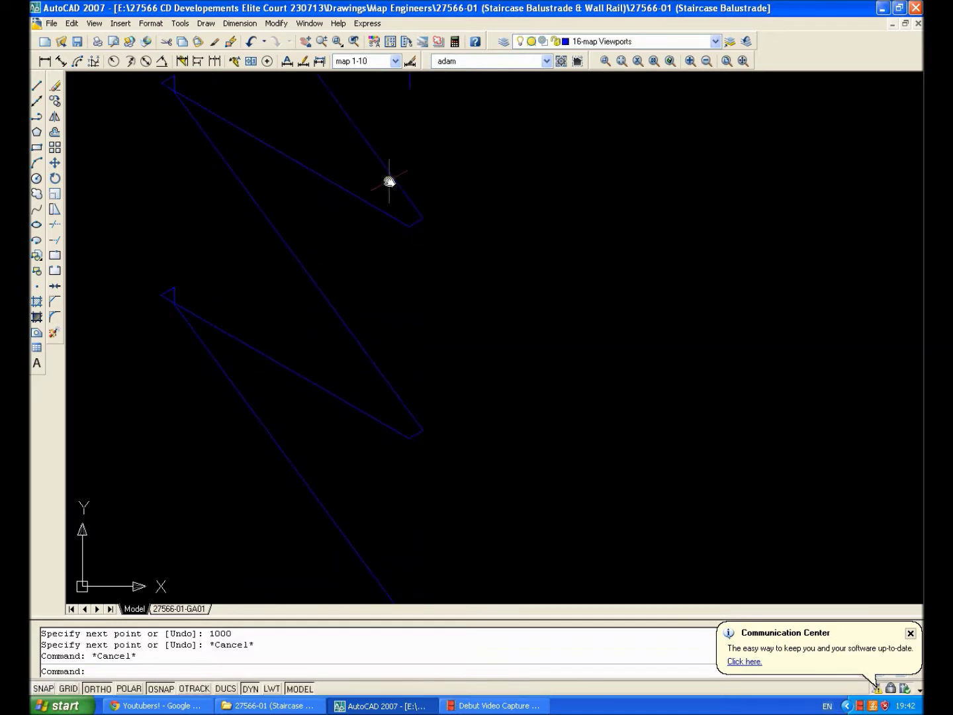
scroll(409, 400, "down", 2)
middle_click_drag(408, 404, 442, 250)
scroll(295, 172, "up", 5)
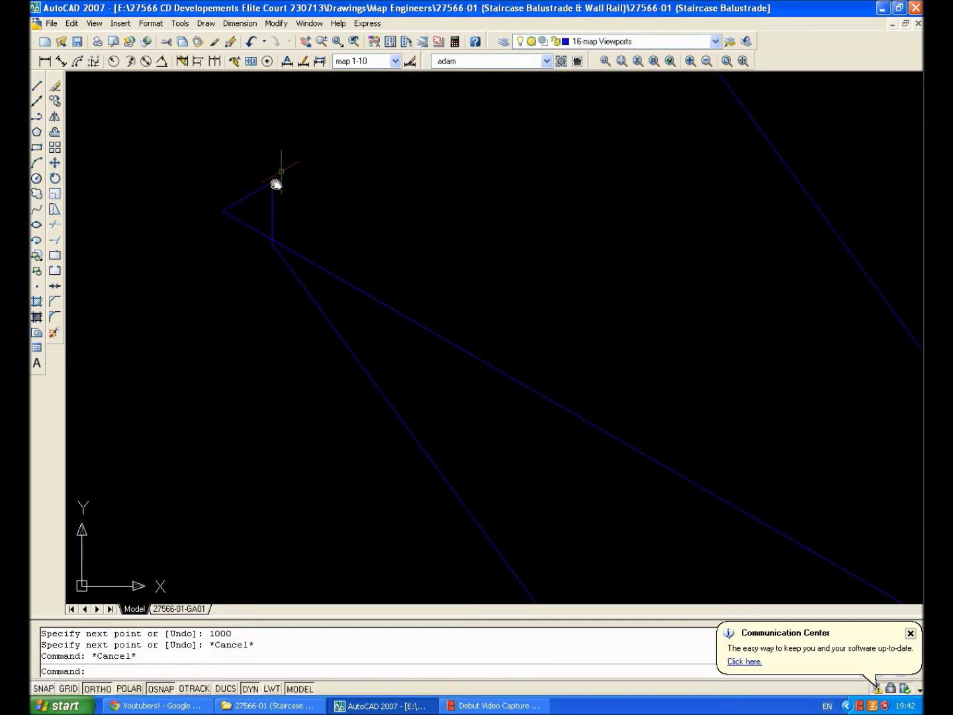
left_click(271, 241)
Fillet both corners at the lower end of the handrail, diagonal to short sloping line and sloping line to vertical, with radius 50
scroll(229, 234, "down", 4)
scroll(380, 426, "up", 9)
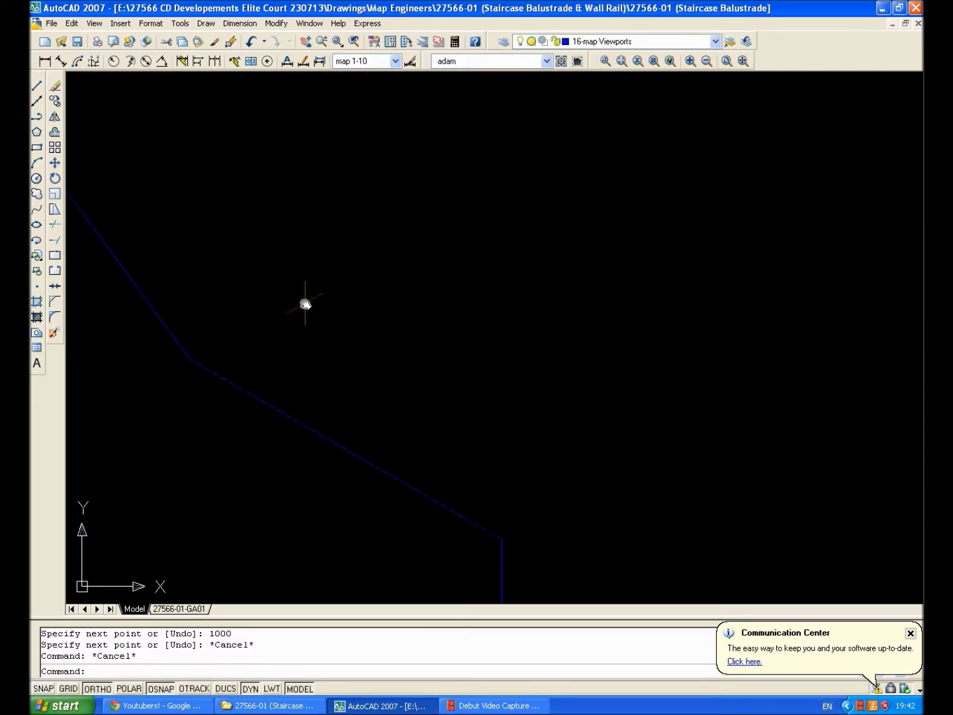
left_click(54, 317)
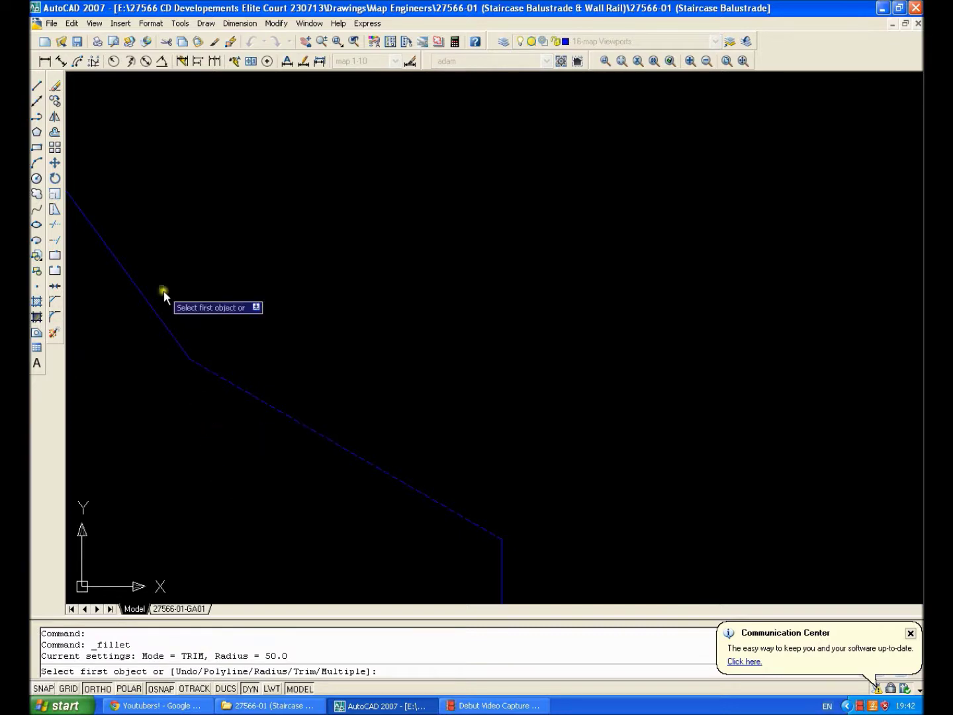
left_click(175, 343)
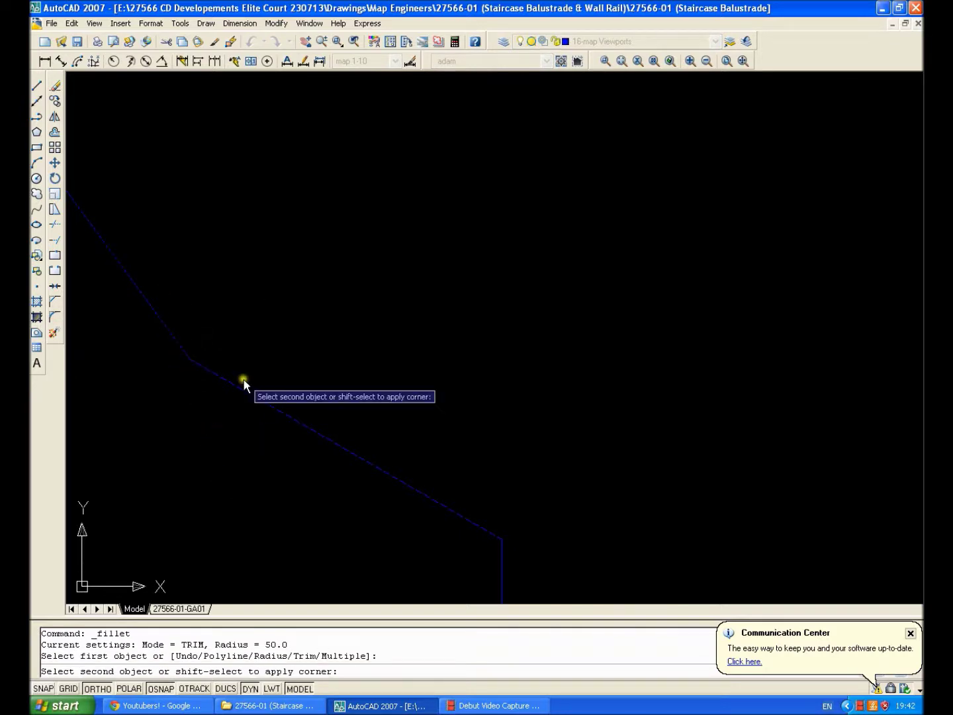
left_click(247, 398)
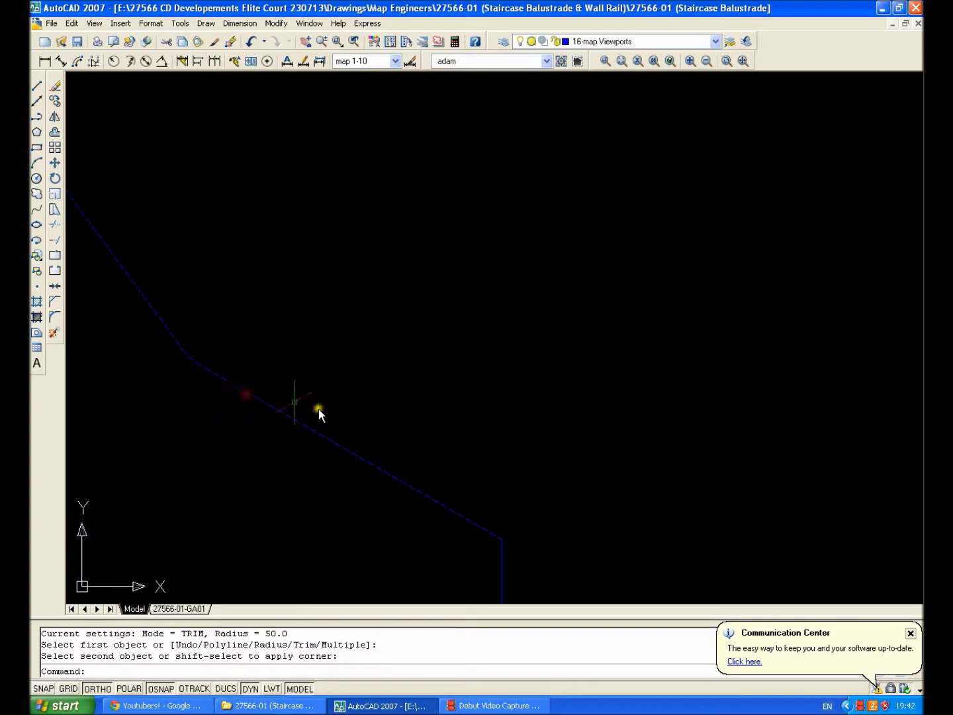
key("Return")
left_click(486, 529)
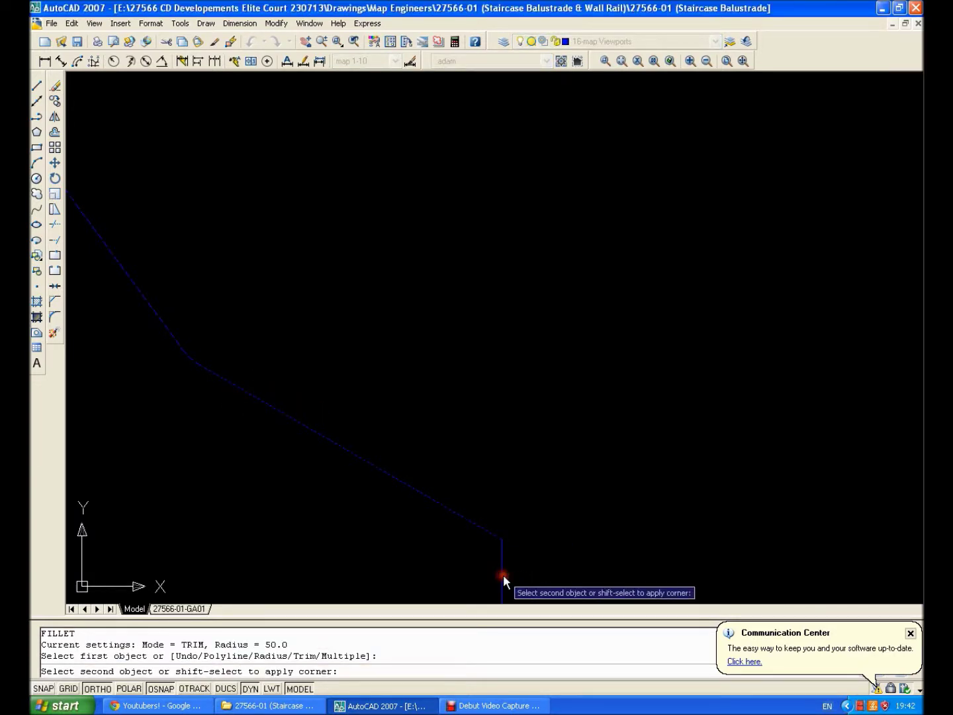
left_click(504, 575)
Fillet both corners of the lowest left-hand turn with radius 50: vertical to short sloping line, and short sloping line to long landing line
middle_click_drag(138, 194, 504, 460)
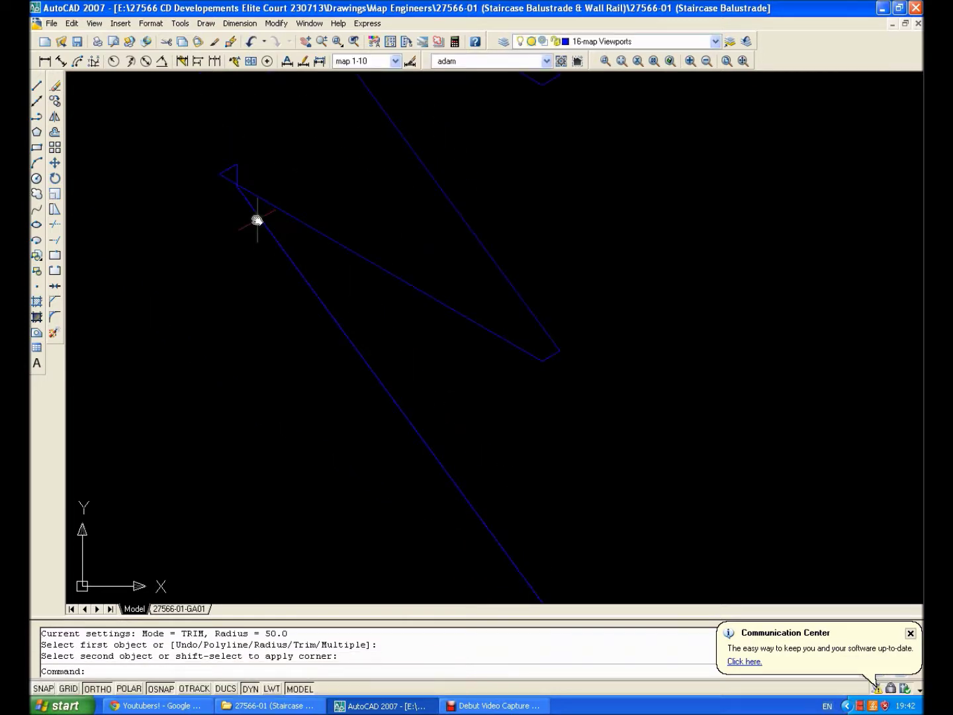
scroll(315, 110, "up", 2)
key("Return")
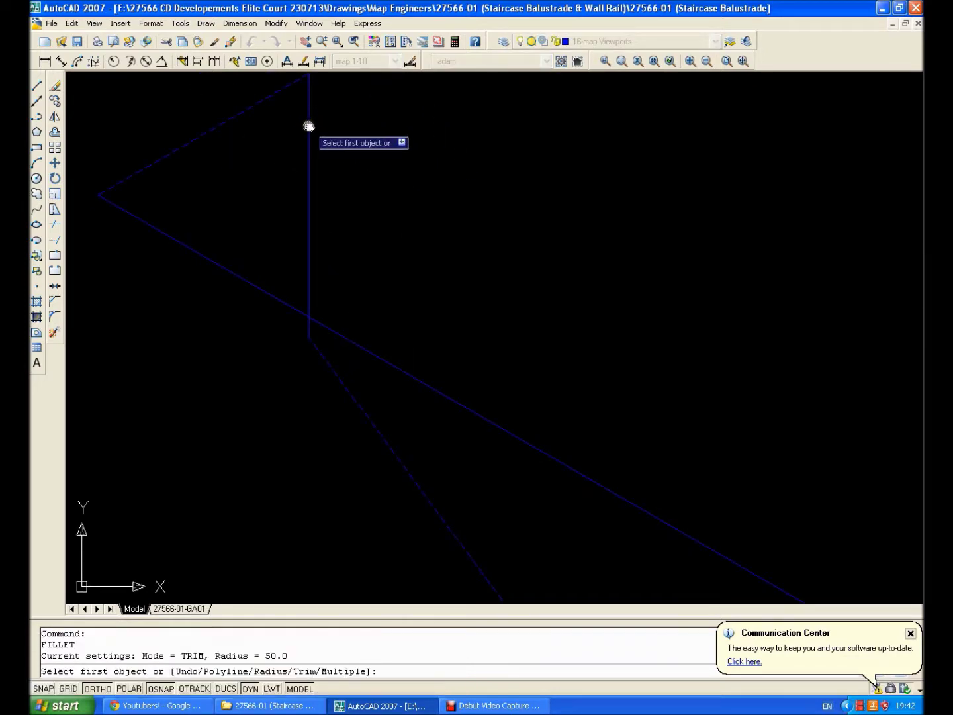
left_click(309, 126)
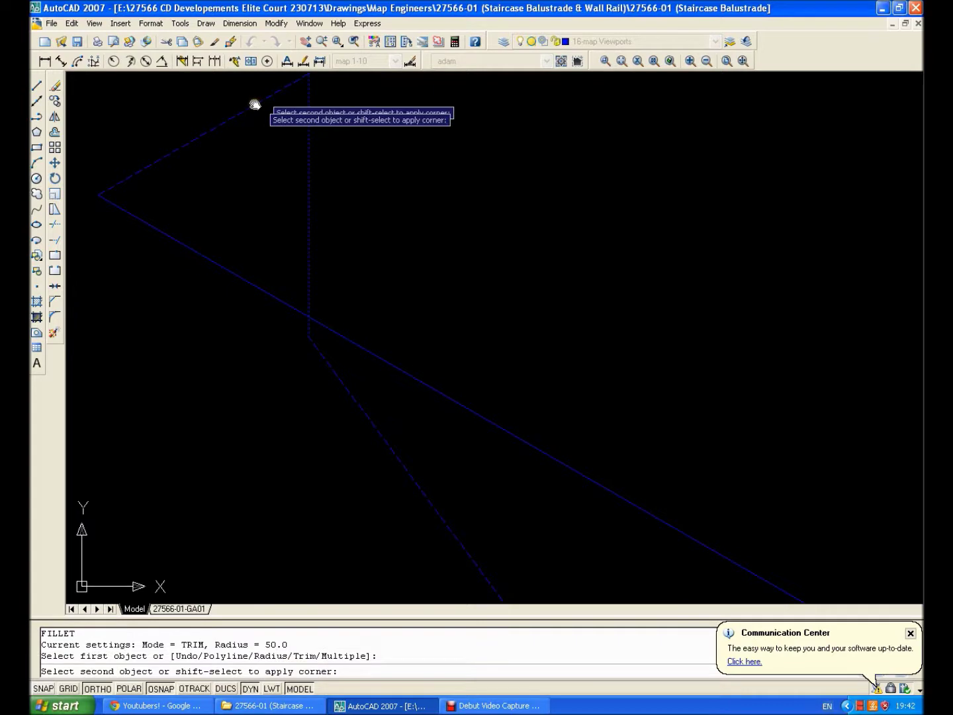
left_click(255, 104)
key("Return")
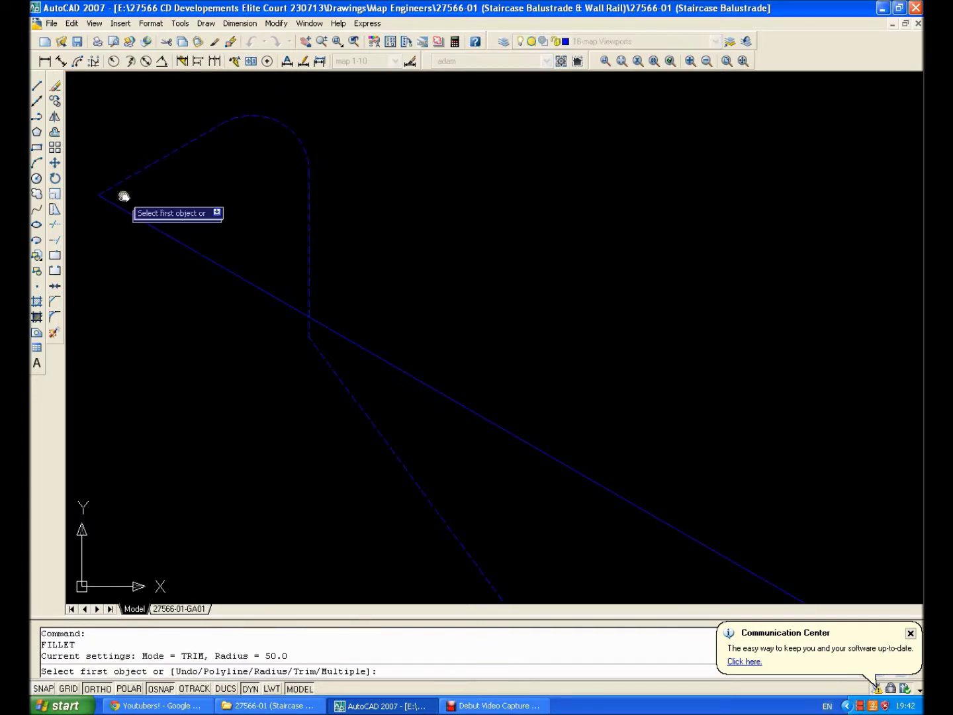
left_click(144, 232)
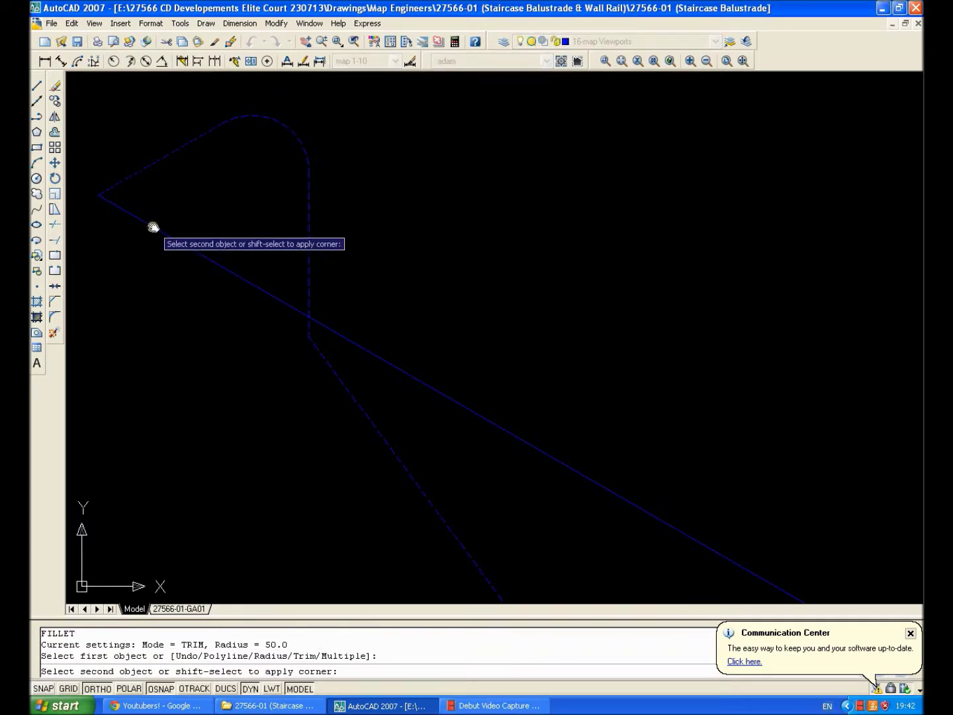
left_click(136, 200)
Fillet both corners of the lower right-hand landing return with radius 50, where its short line meets the landing line and the flight diagonal
scroll(153, 211, "down", 5)
scroll(501, 408, "up", 4)
key("Return")
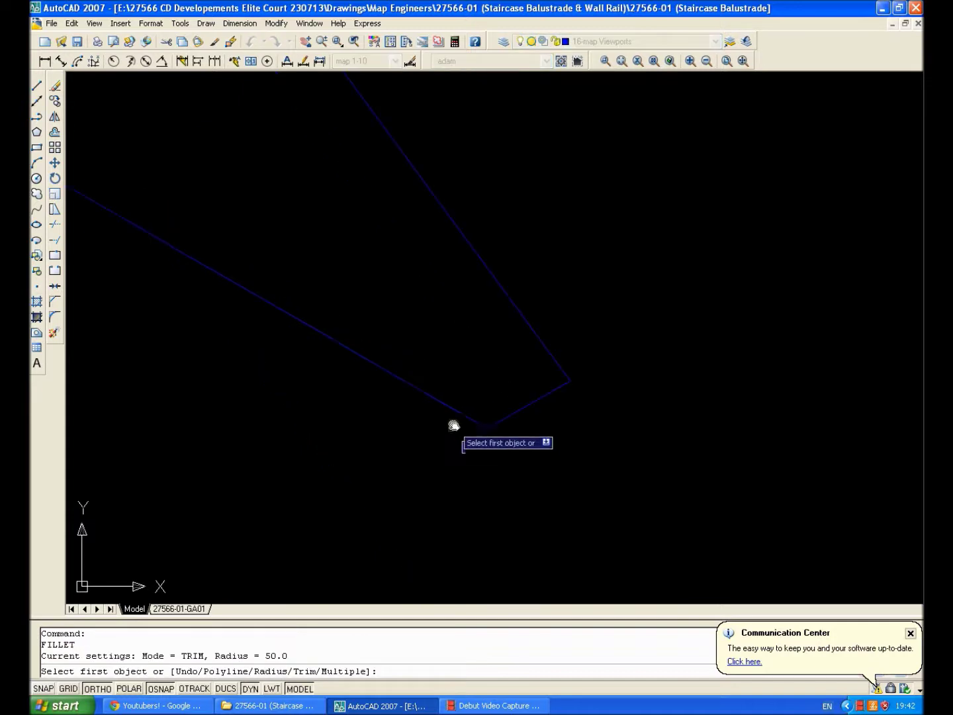
left_click(479, 421)
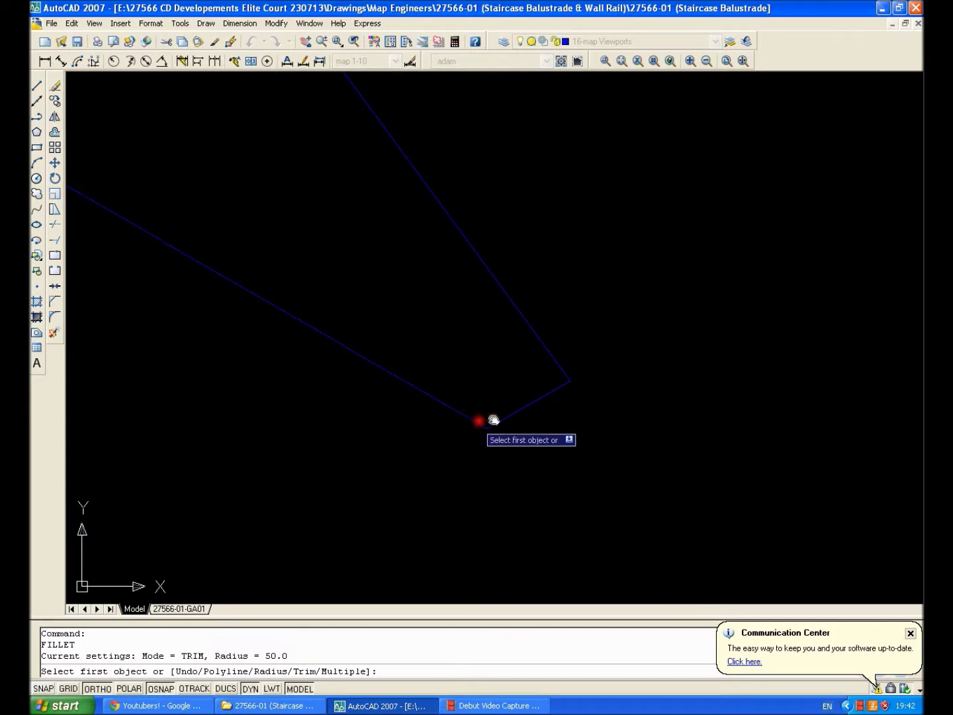
left_click(511, 417)
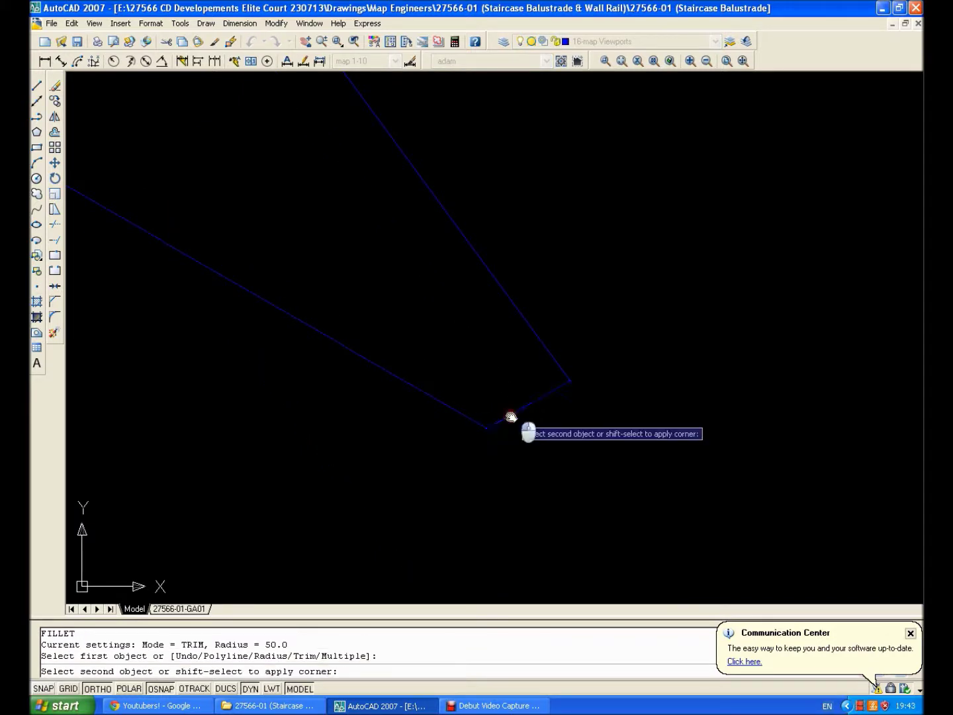
key("Return")
left_click(553, 390)
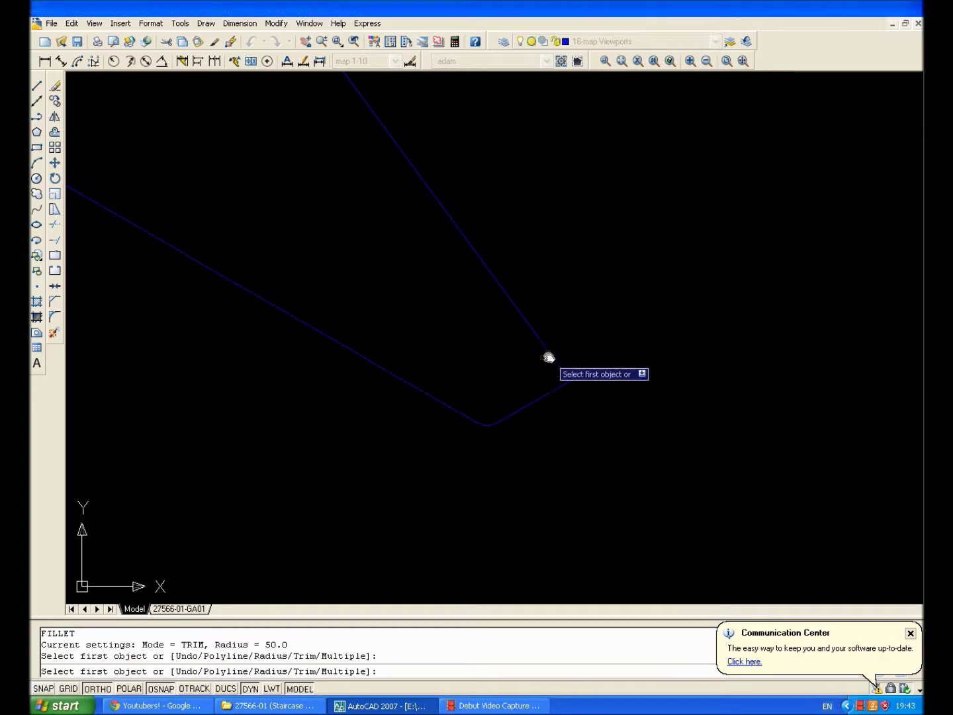
left_click(560, 385)
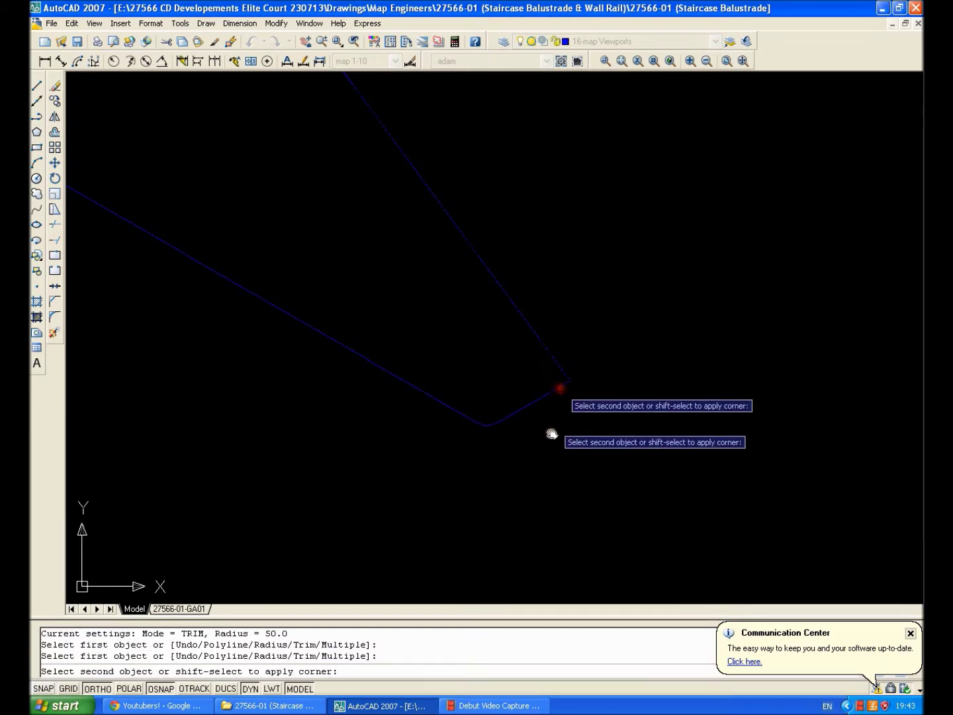
left_click(550, 405)
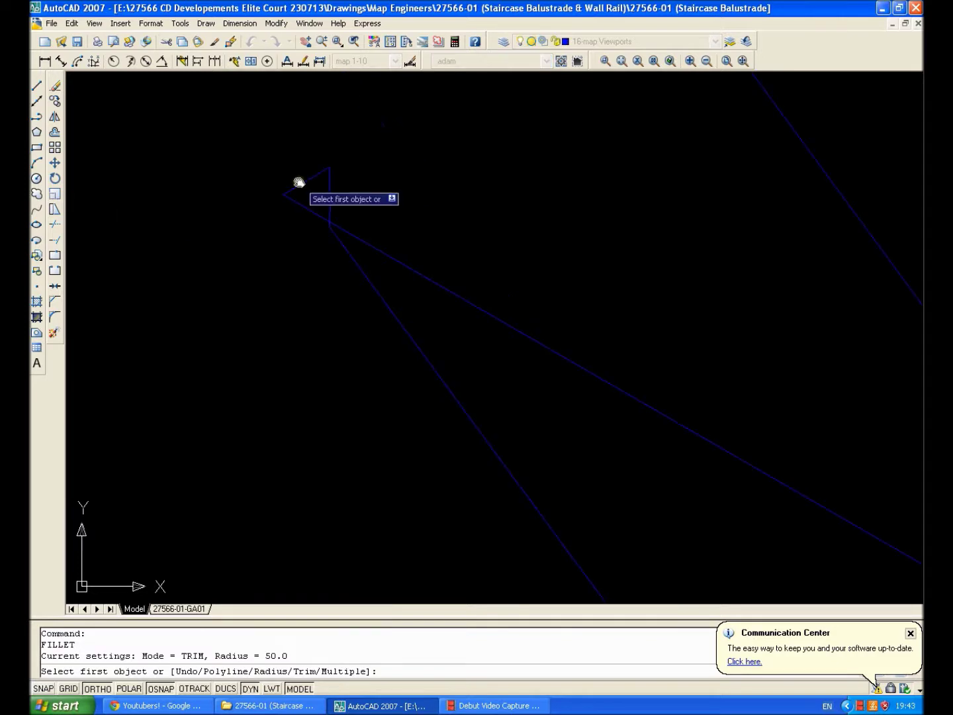
Fillet both ends of the short sloping line at the middle left-hand turn with radius 50, joining it to the landing line and the vertical
left_click(298, 186)
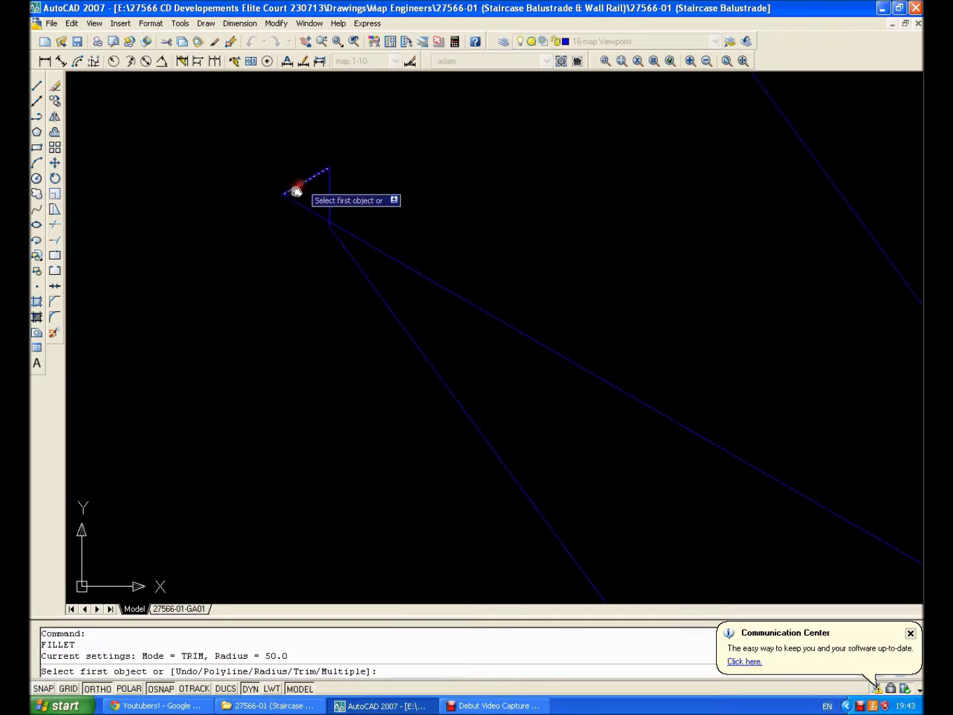
left_click(295, 192)
left_click(322, 178)
right_click(320, 170)
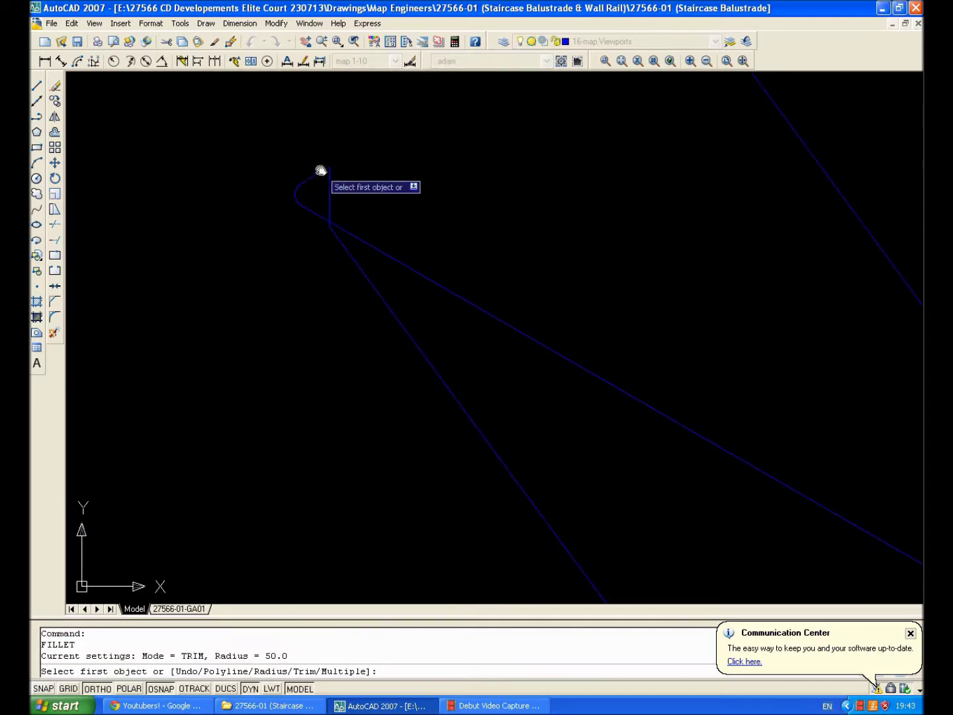
left_click(330, 187)
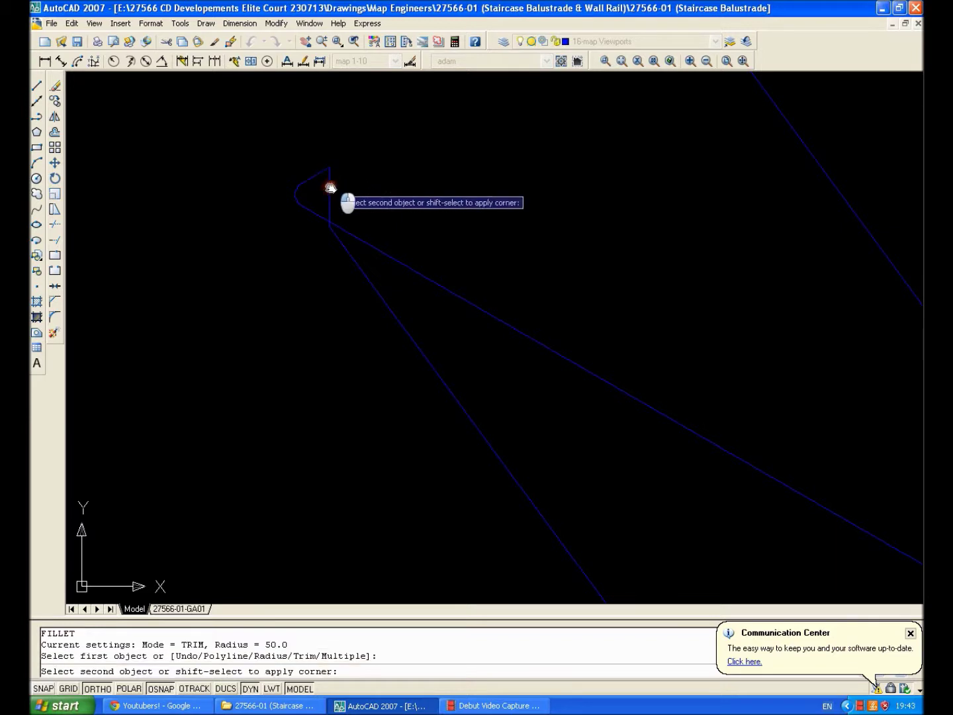
left_click(331, 187)
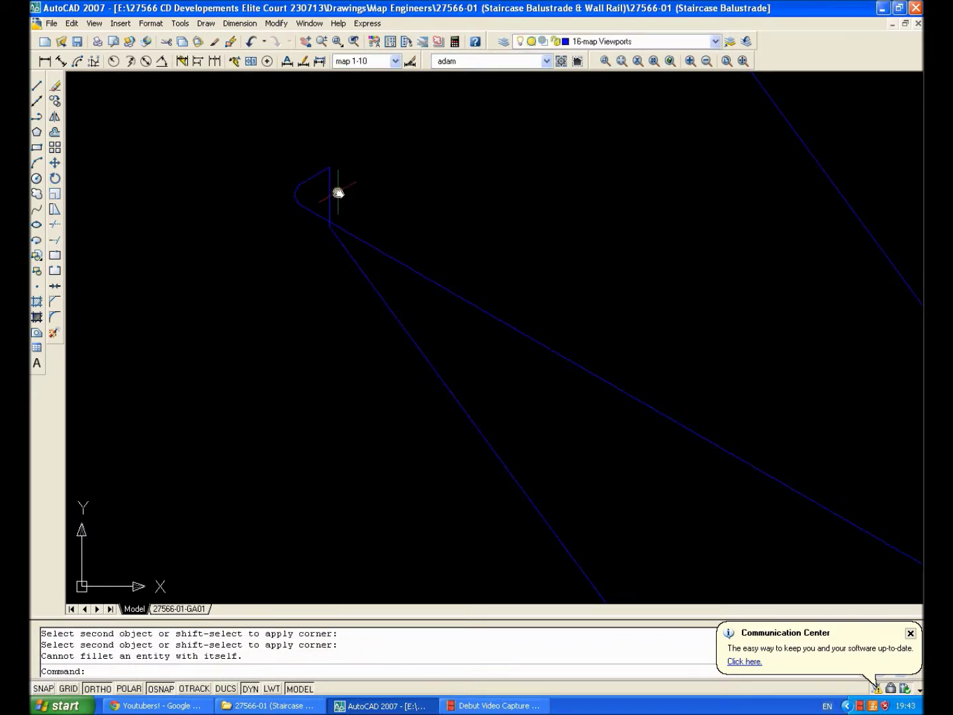
key("Return")
scroll(328, 179, "up", 4)
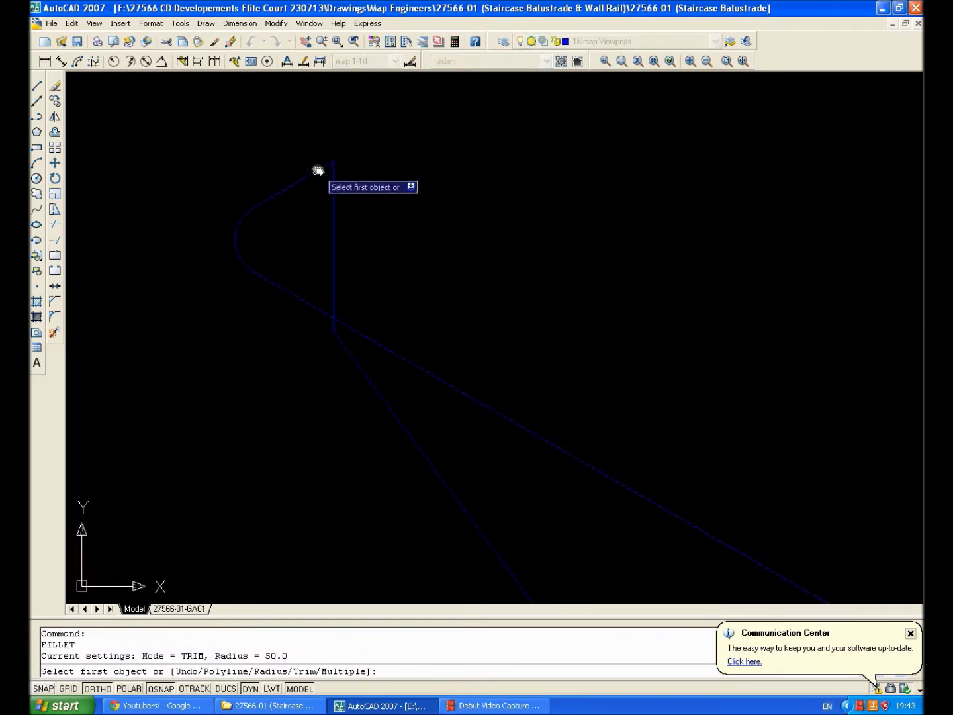
left_click(333, 194)
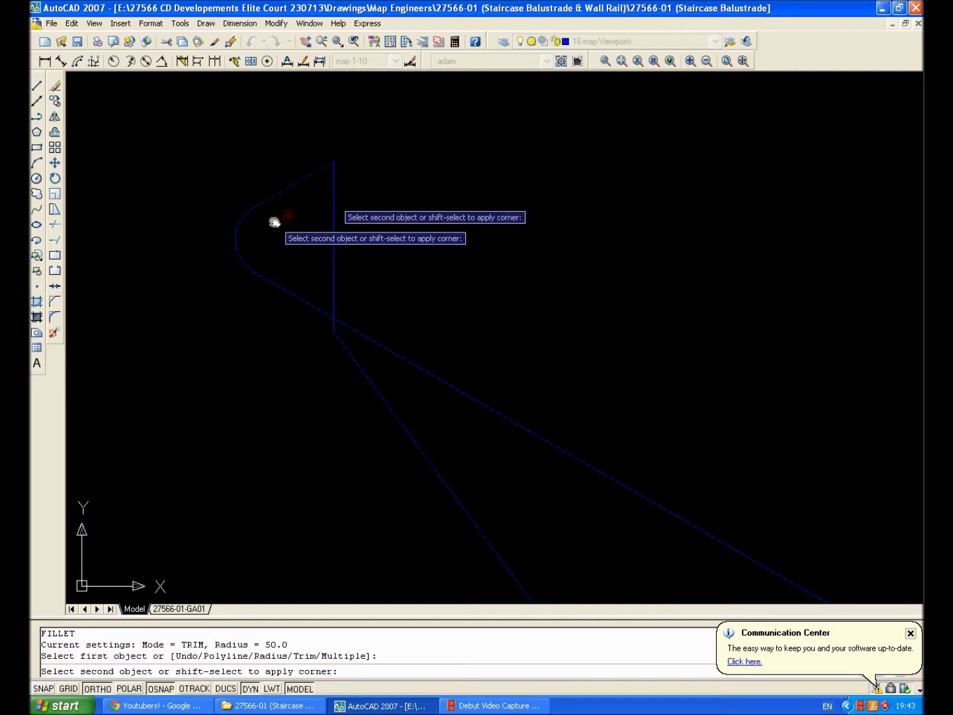
left_click(277, 194)
scroll(264, 235, "down", 3)
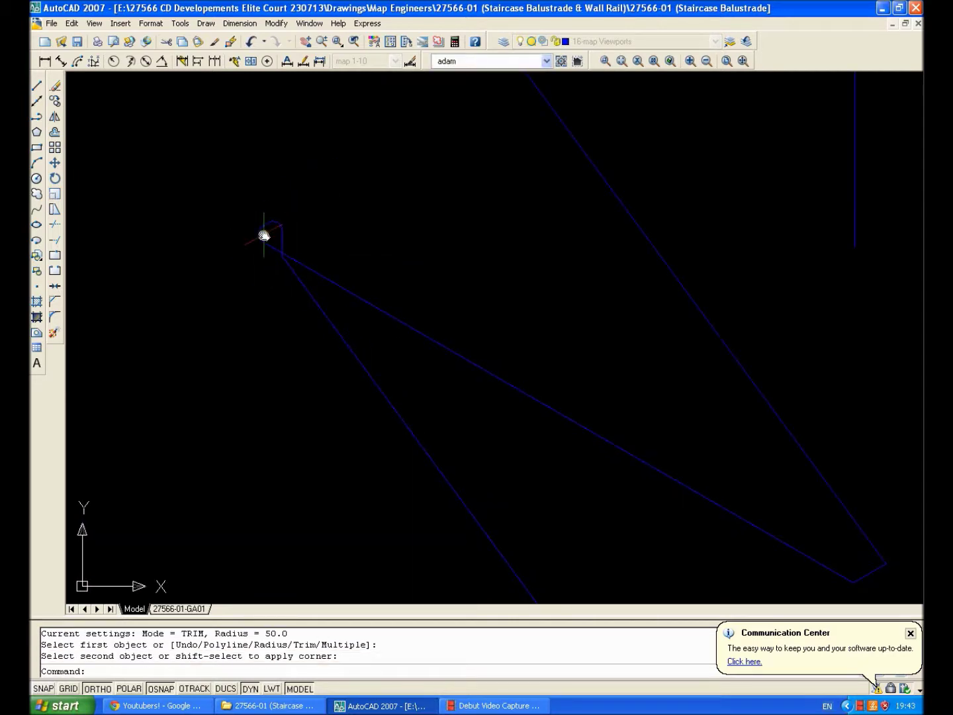
Fillet both ends of the short line at the upper right-hand landing return with radius 50
scroll(263, 235, "down", 3)
key("Return")
scroll(479, 362, "up", 3)
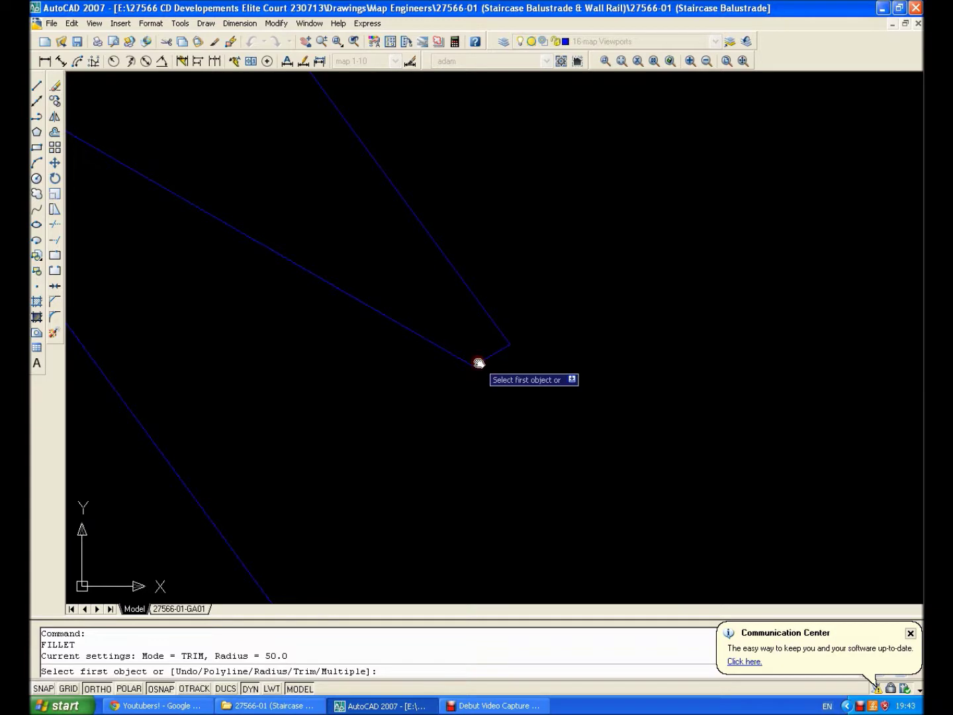
left_click(497, 353)
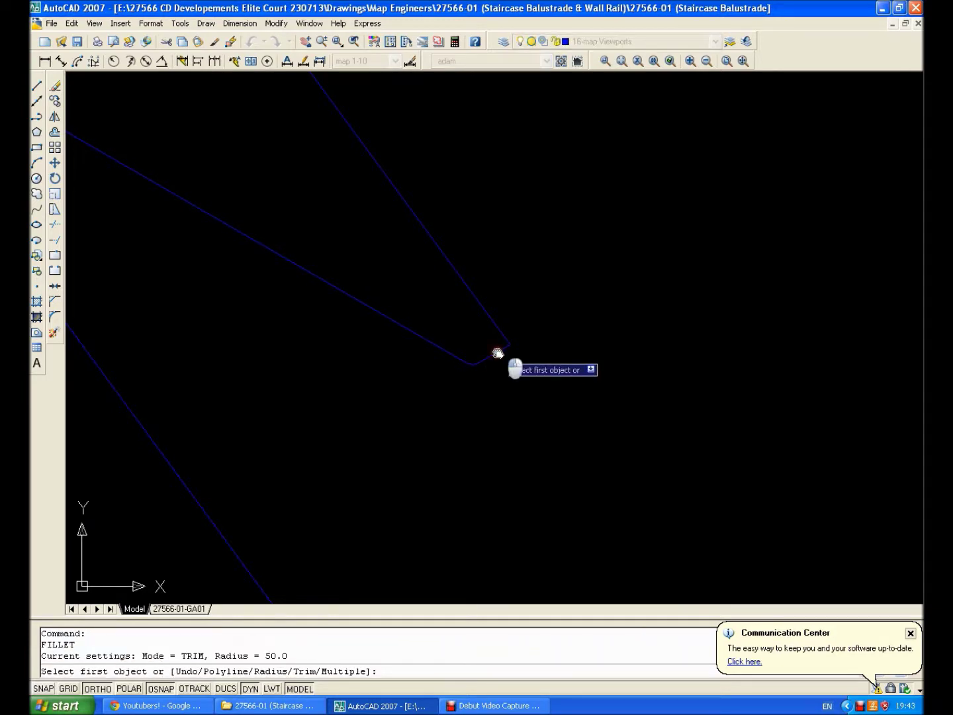
left_click(496, 326)
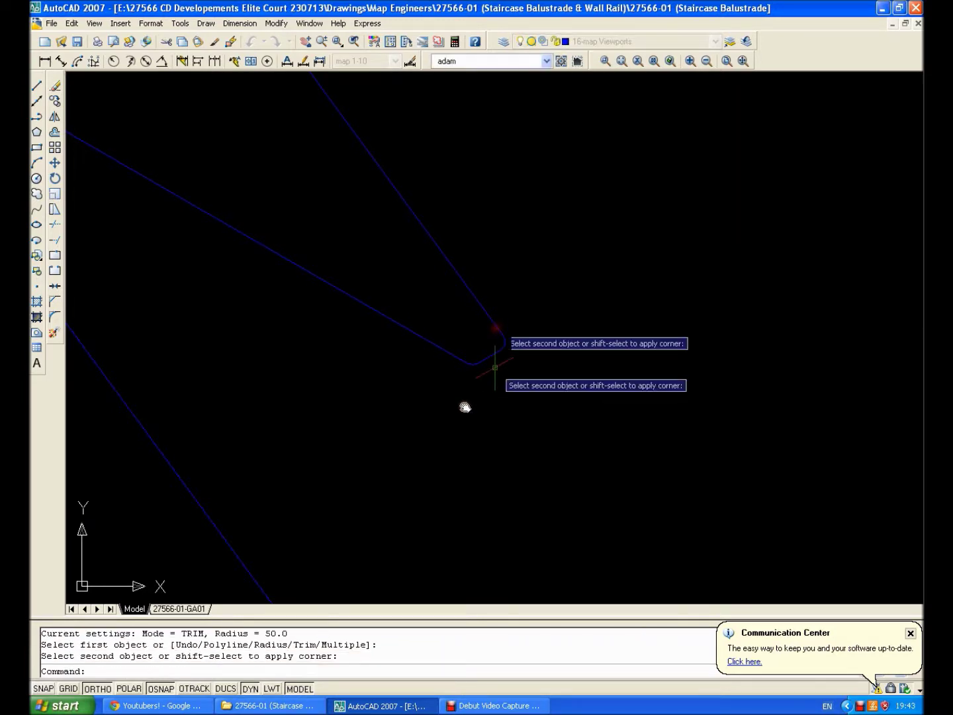
Fillet both corners of the topmost left-hand turn with radius 50, at the landing line and at the vertical
mouse_move(466, 408)
middle_mouse_down()
mouse_move(368, 251)
mouse_move(360, 277)
middle_mouse_up()
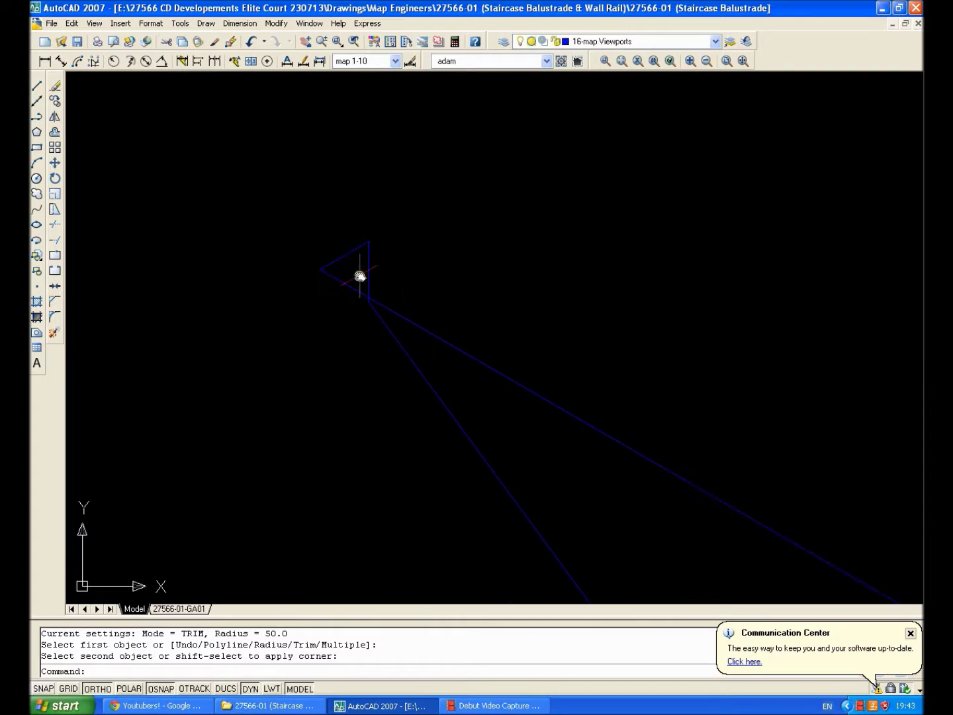
key("space")
left_click(347, 254)
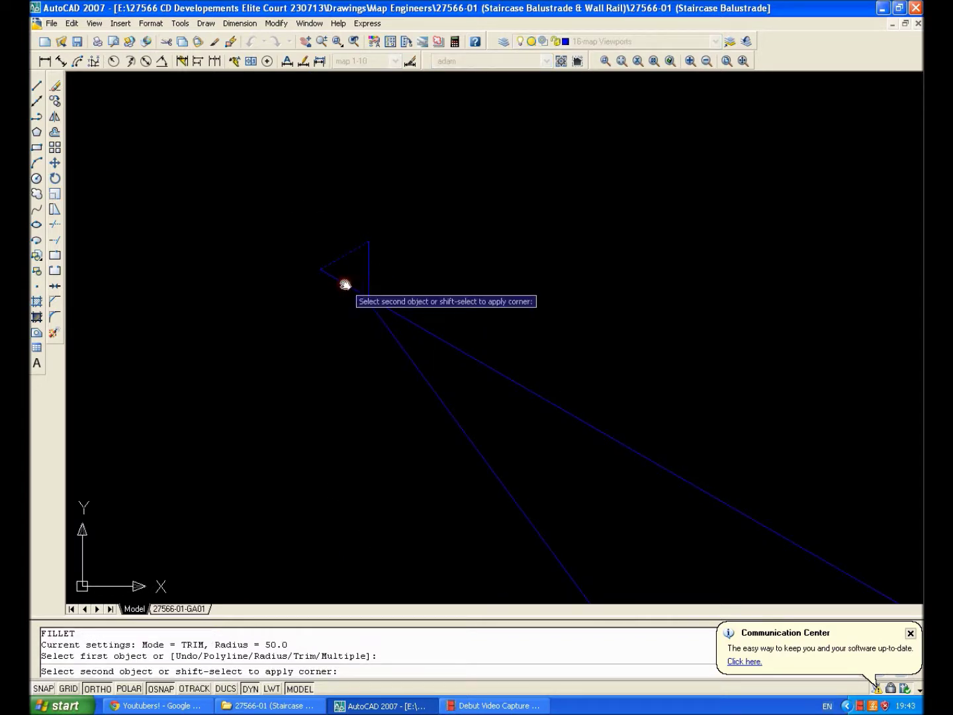
left_click(344, 284)
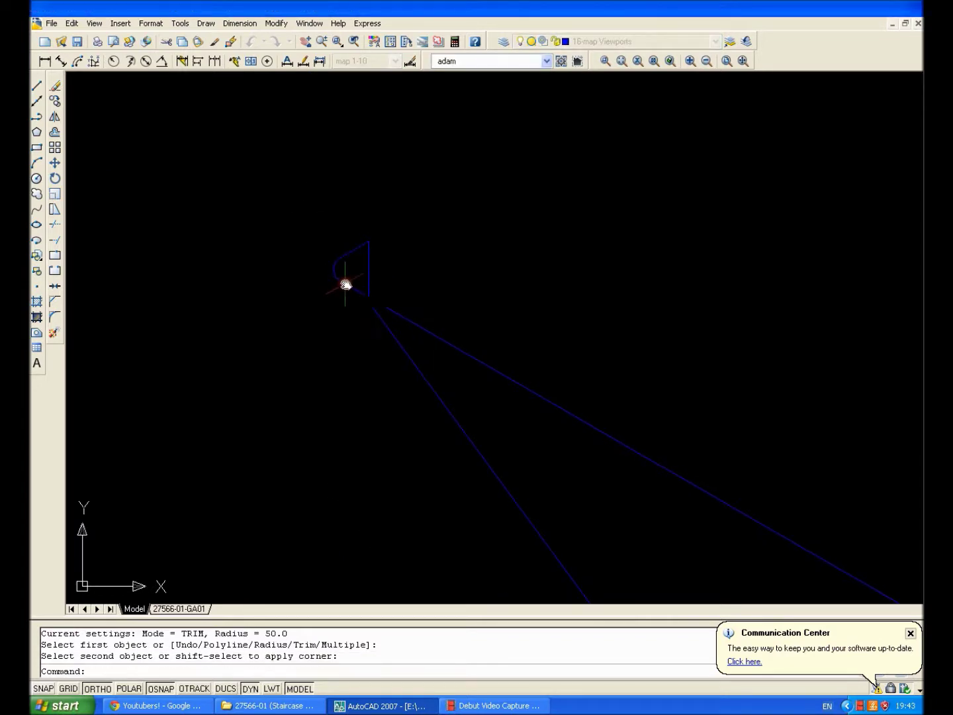
left_click(369, 253)
left_click(360, 247)
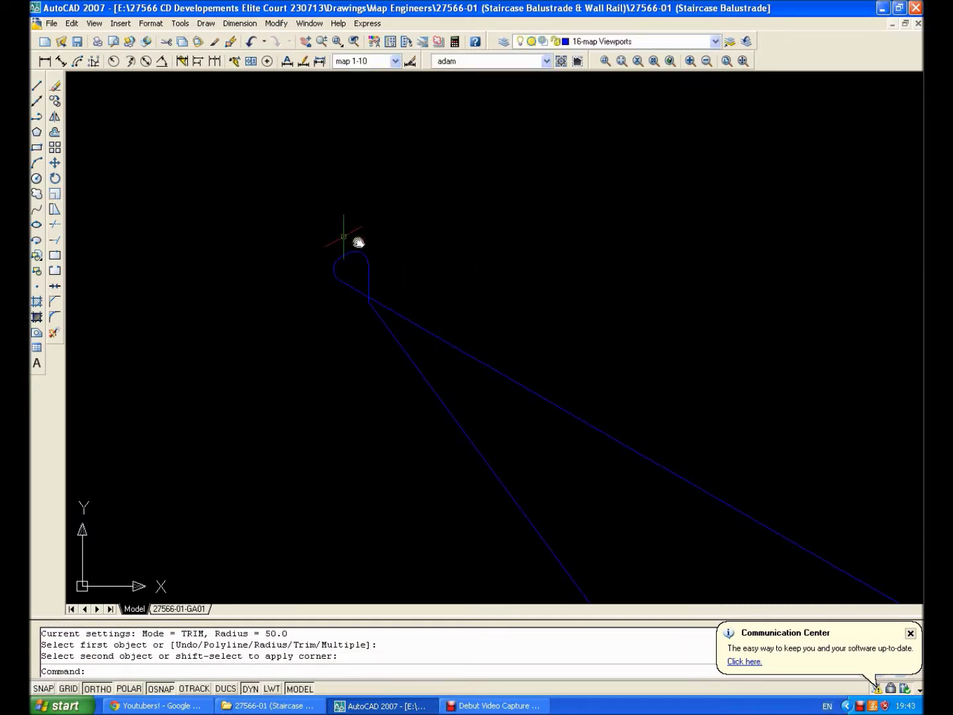
key("Escape")
Make 08-map Dimension the current layer
scroll(359, 241, "down", 5)
scroll(479, 366, "up", 3)
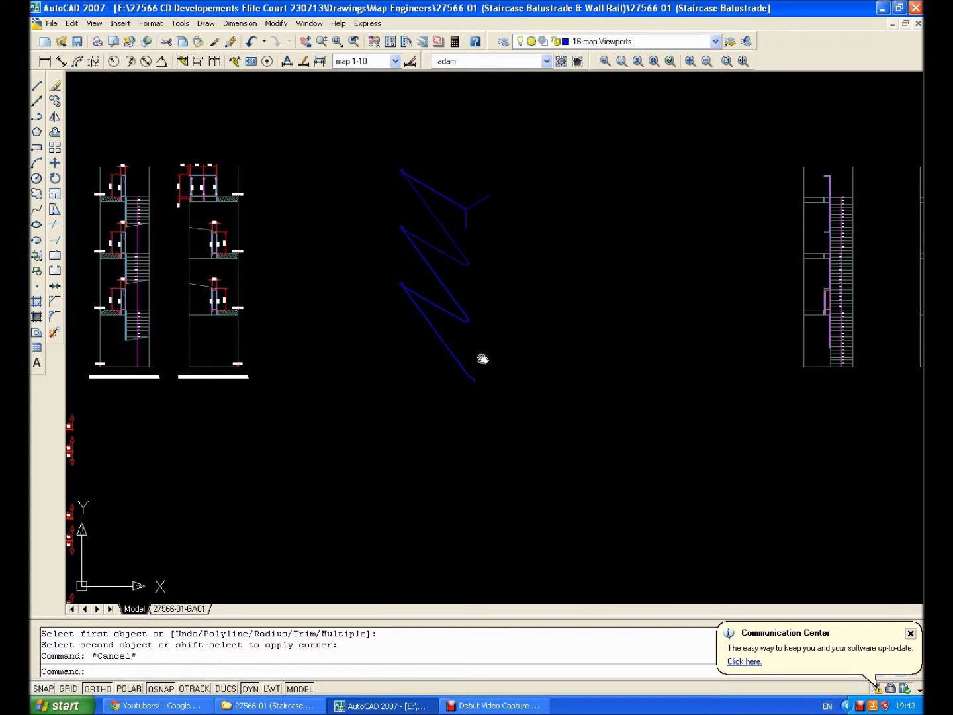
scroll(482, 358, "up", 6)
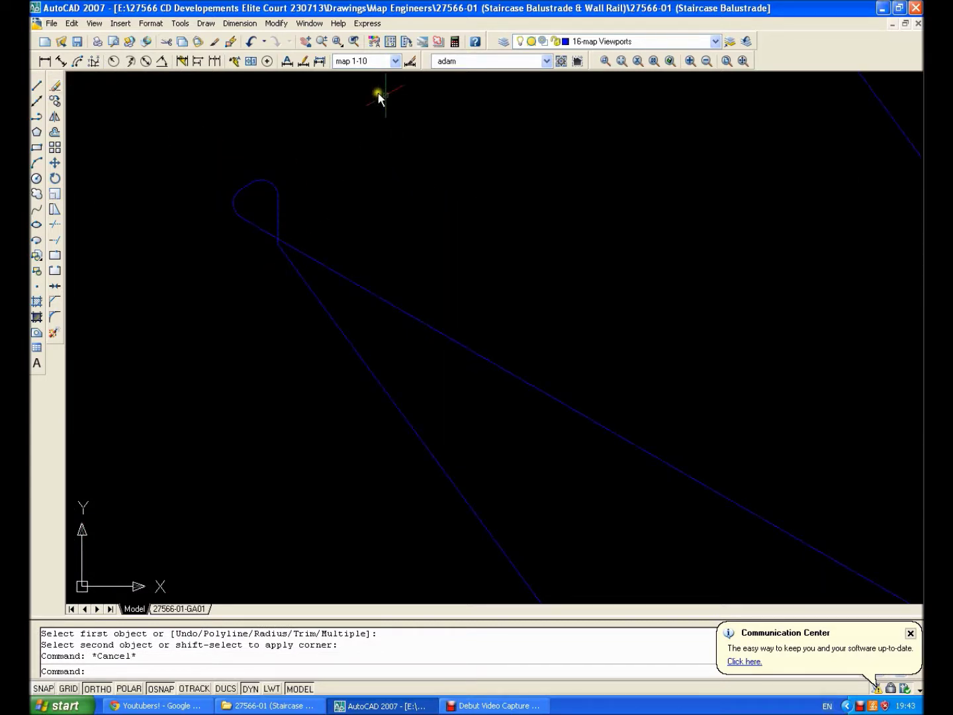
left_click(715, 41)
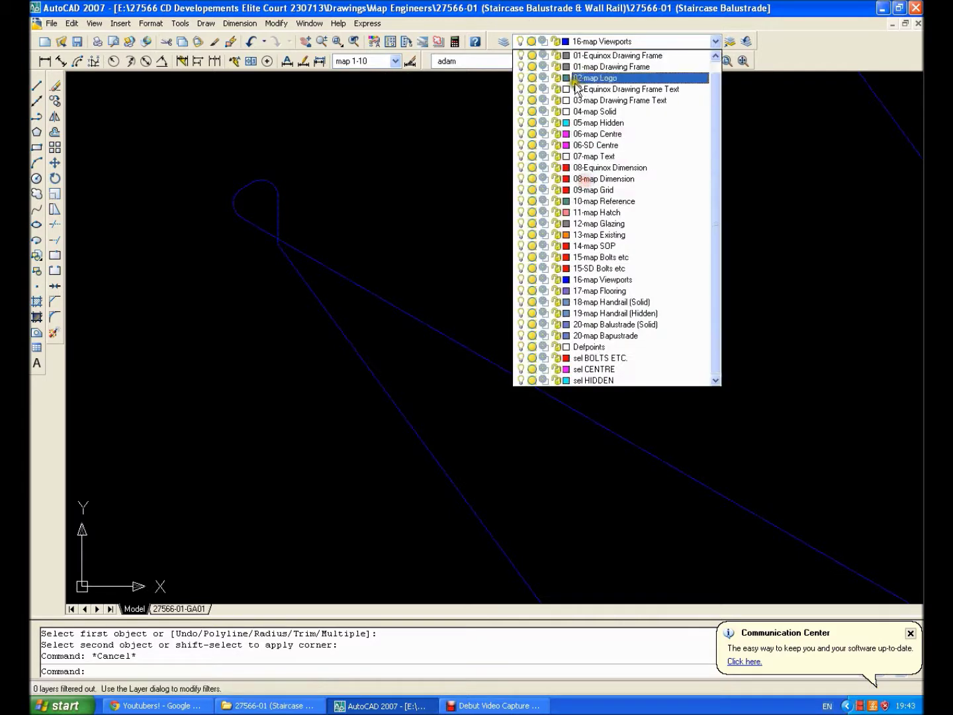
left_click(570, 179)
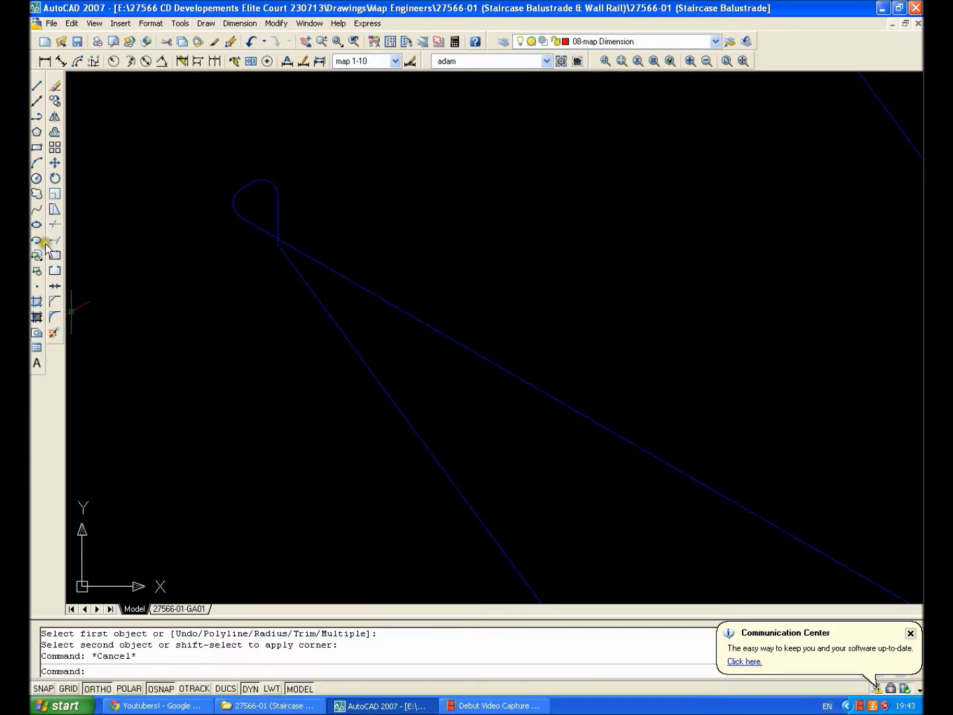
Draw a line about 200 long at 210° from the foot of the vertical at the lowest left-hand turn
scroll(278, 311, "down", 4)
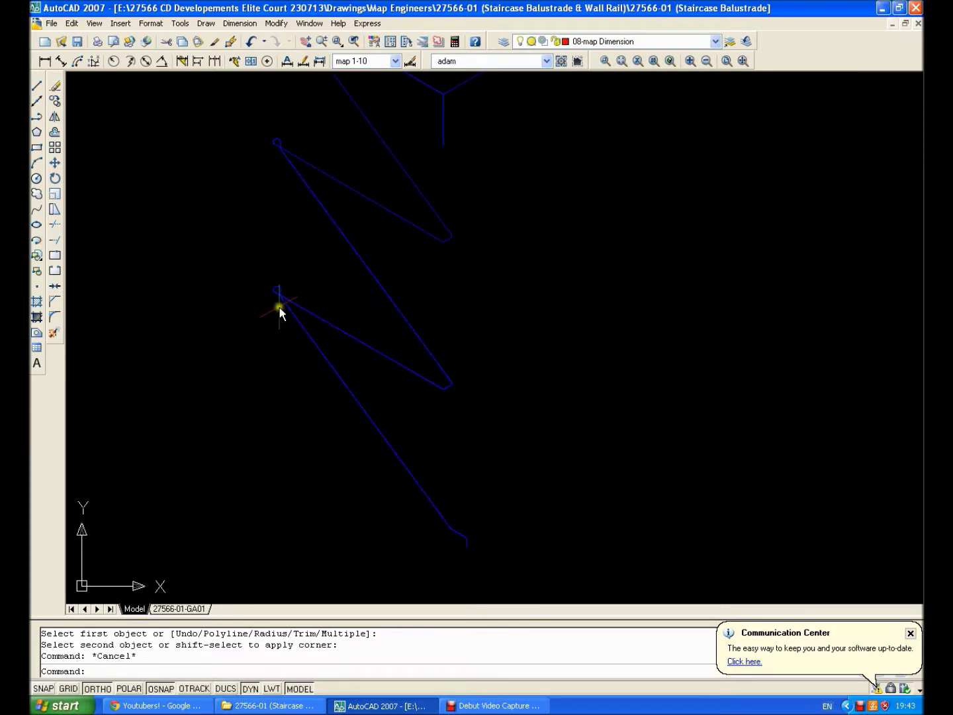
scroll(278, 310, "up", 4)
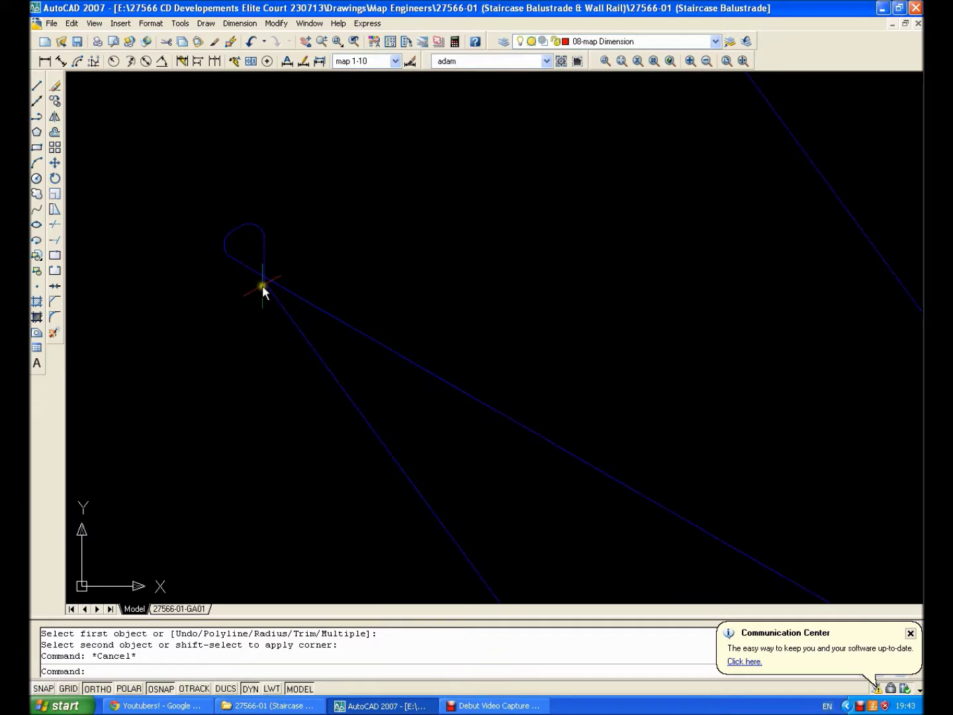
left_click(37, 86)
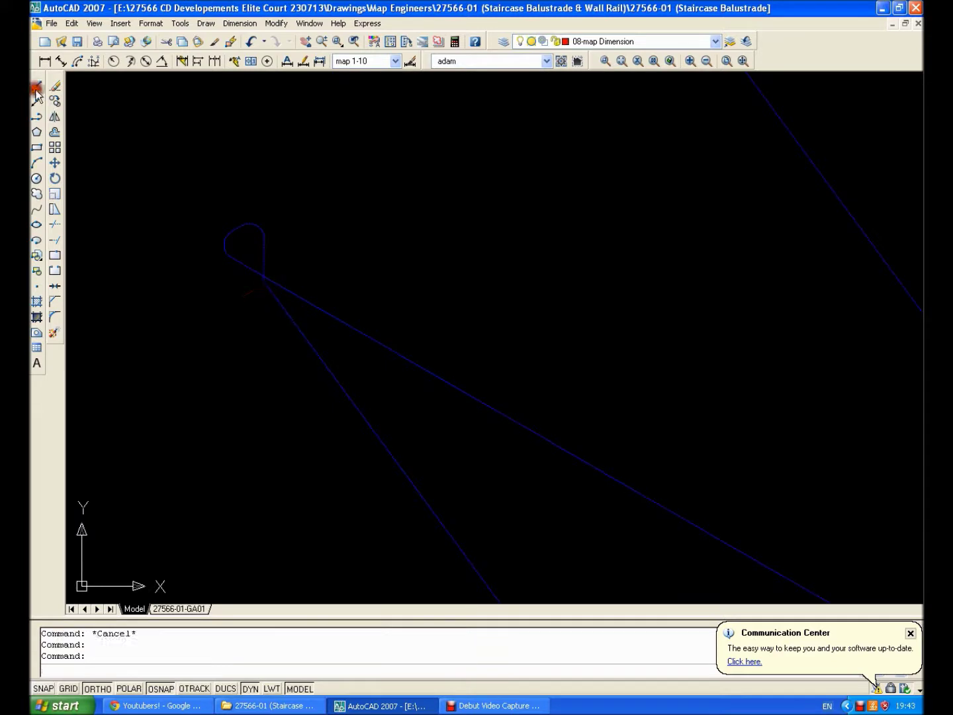
left_click(200, 254)
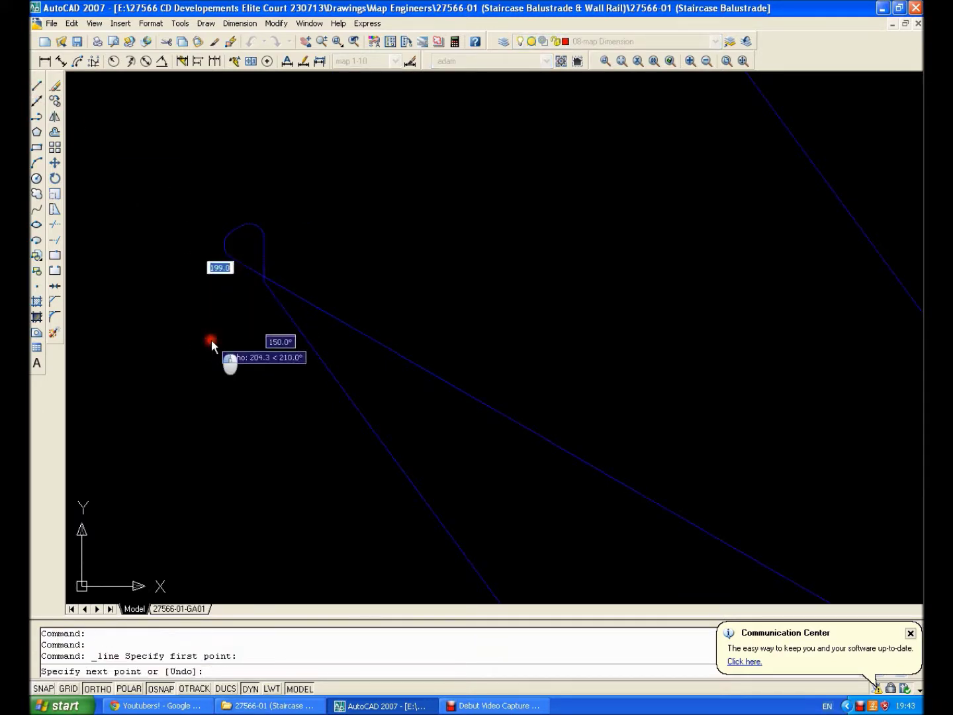
left_click(212, 340)
key("Escape")
Copy the short 210° dimension line from the lowest left-hand turn to the matching points on the middle and topmost left-hand turns
left_click(55, 100)
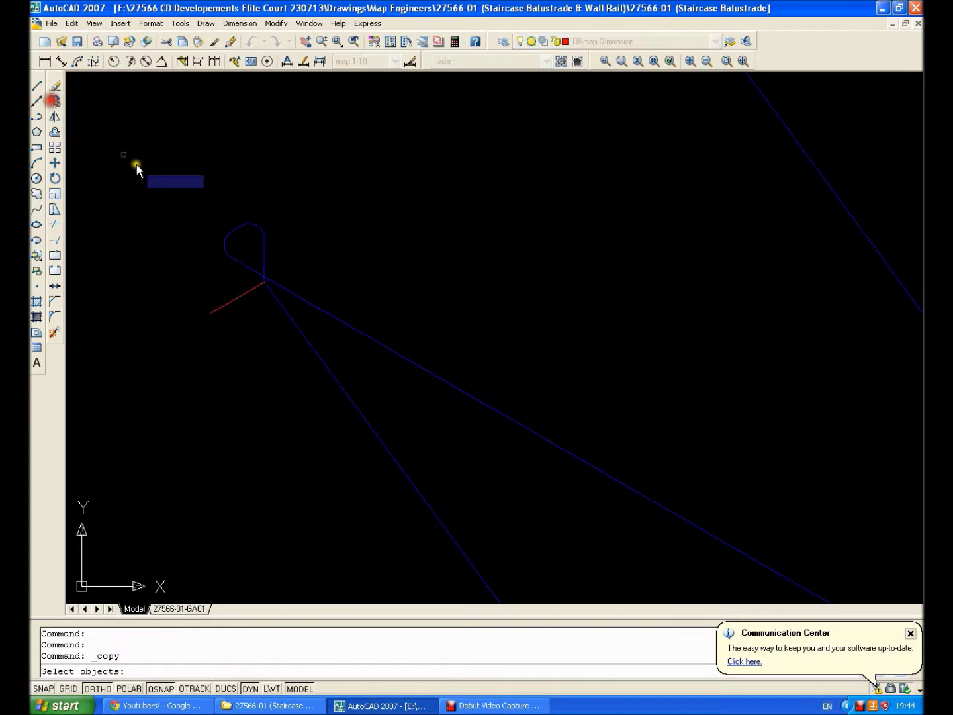
scroll(242, 313, "up", 5)
left_click(278, 255)
left_click(213, 306)
key("Return")
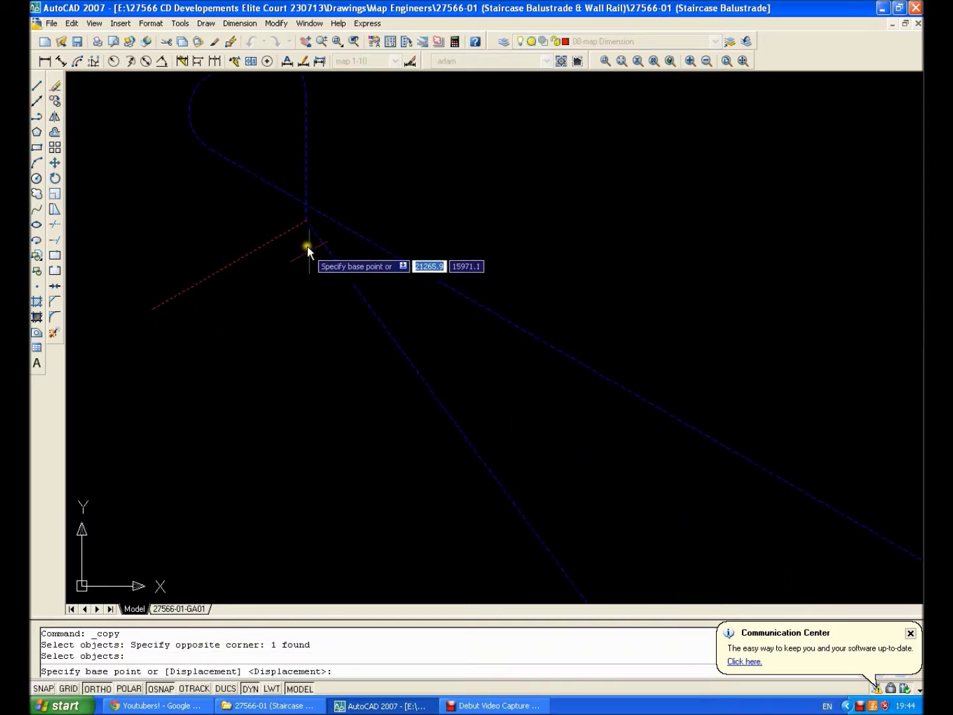
left_click(307, 247)
scroll(307, 246, "down", 2)
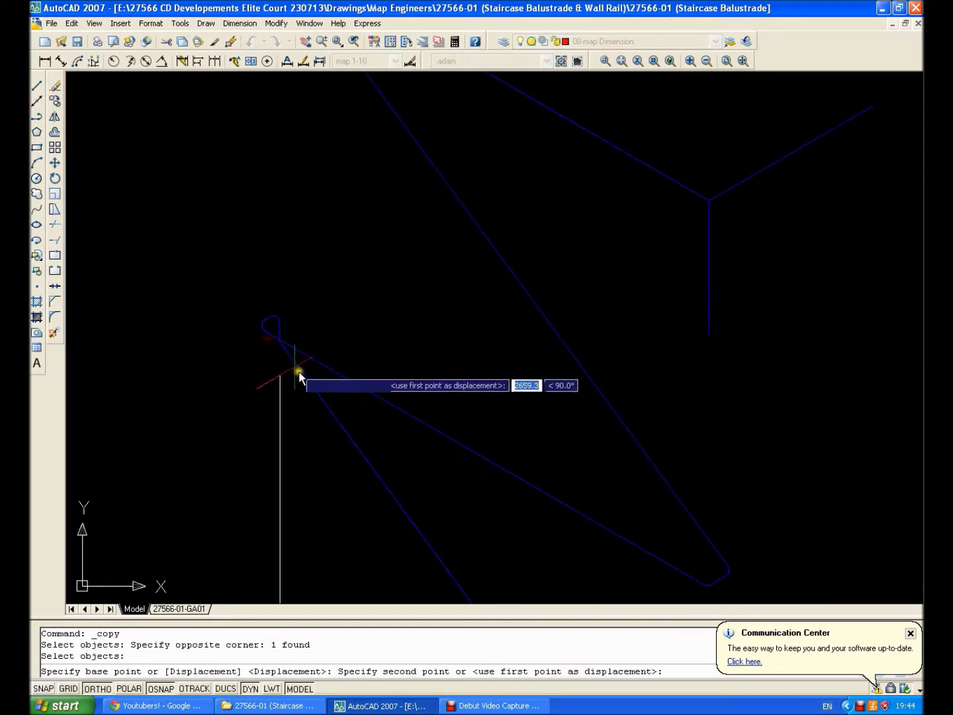
left_click(299, 377)
scroll(265, 271, "down", 2)
scroll(277, 299, "up", 2)
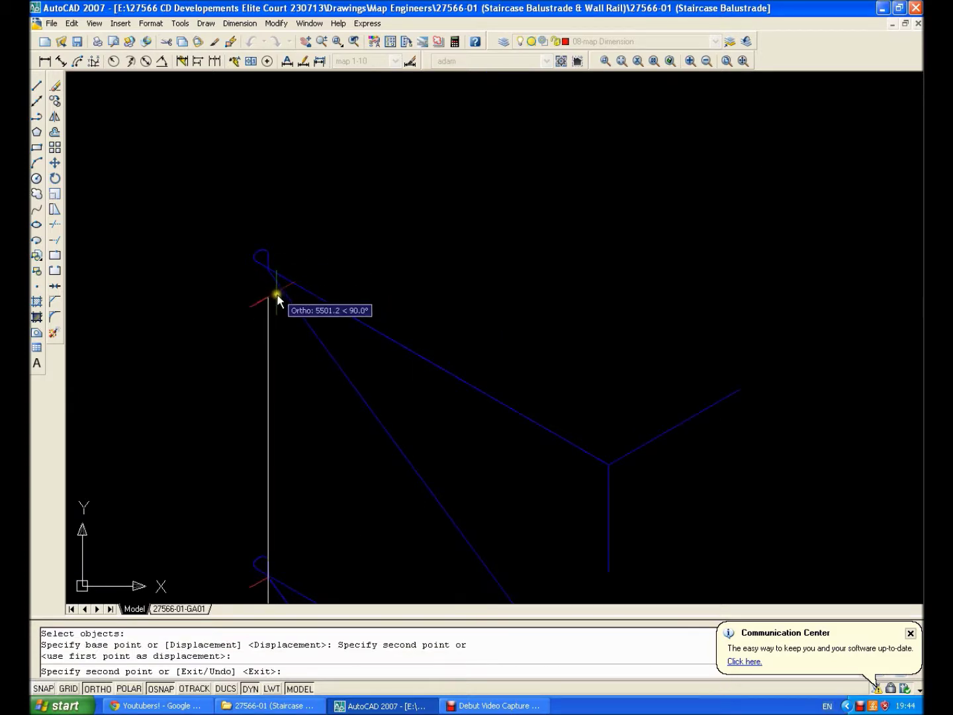
left_click(277, 300)
key("Return")
Draw a short vertical line upward from the start of the upper fillet on the topmost left-hand turn
scroll(254, 225, "up", 2)
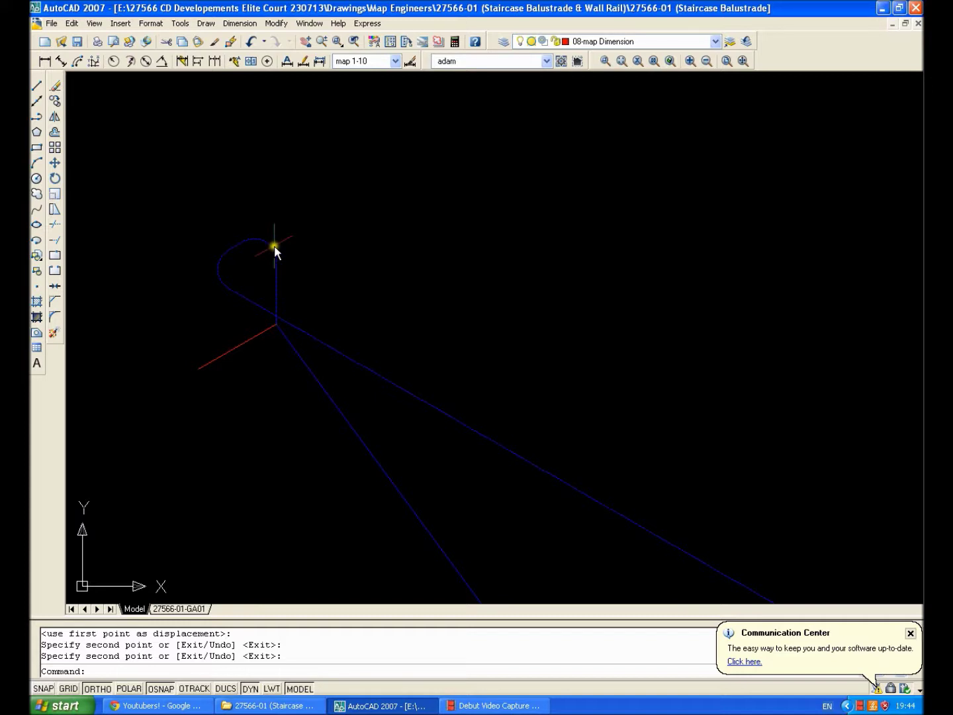
left_click(36, 86)
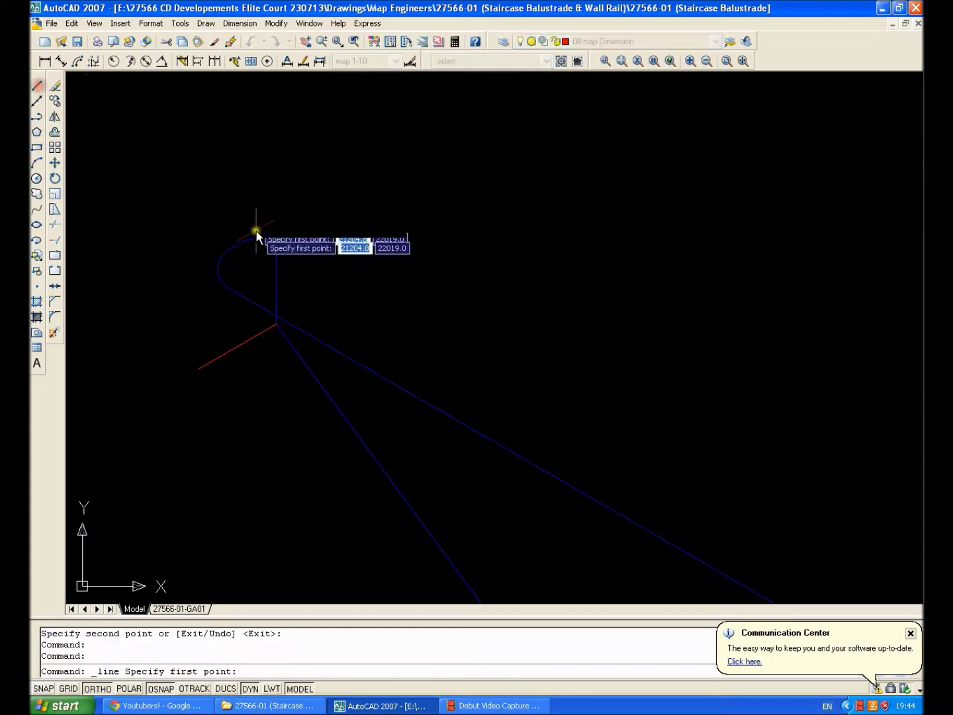
scroll(256, 230, "up", 2)
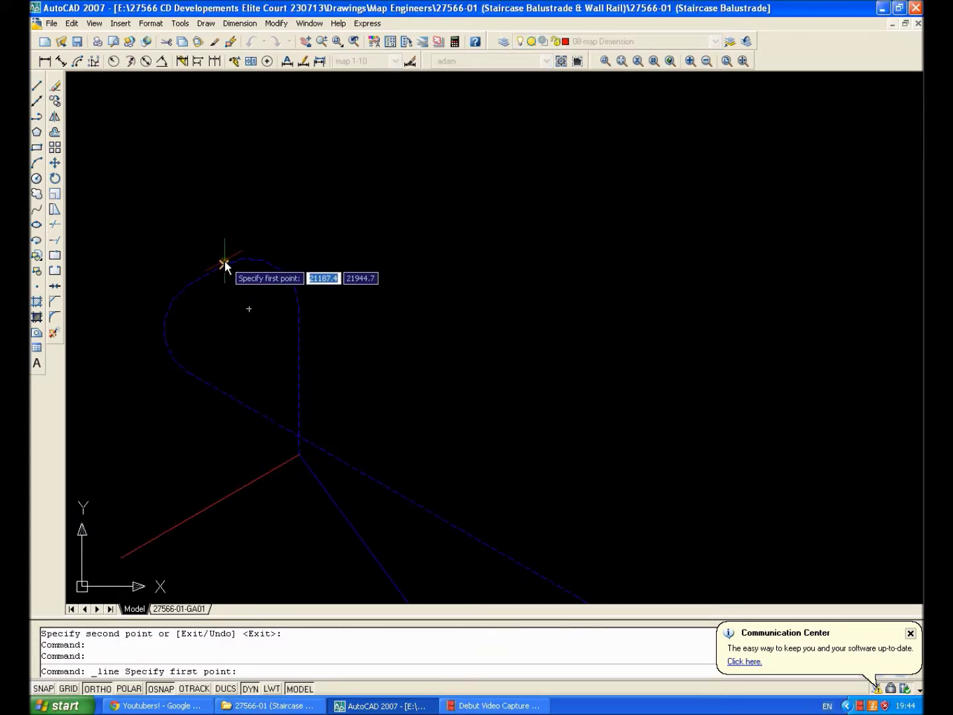
left_click(224, 265)
left_click(224, 161)
key("Escape")
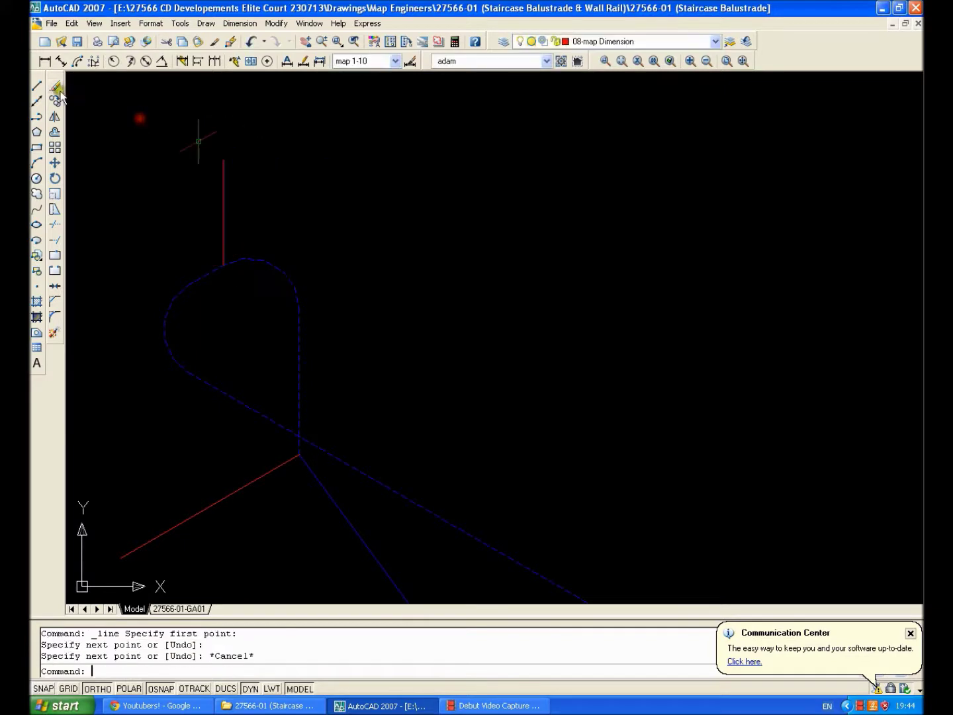
Copy the short vertical line above the topmost left-hand turn down to the same point on the middle and lowest left-hand turns
left_click(53, 102)
left_click(230, 197)
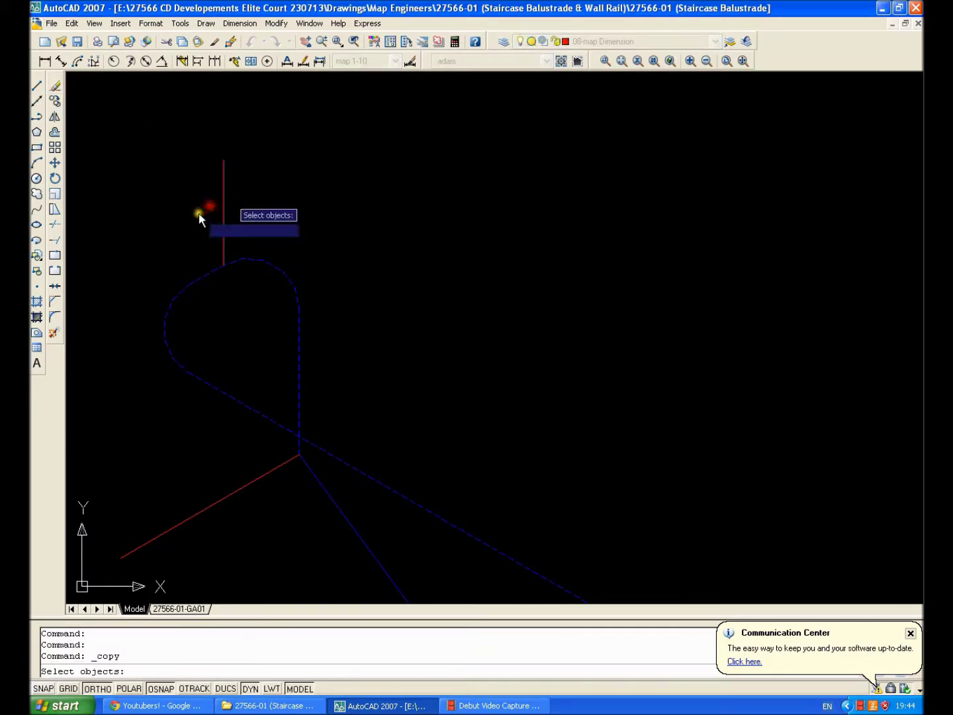
left_click(197, 213)
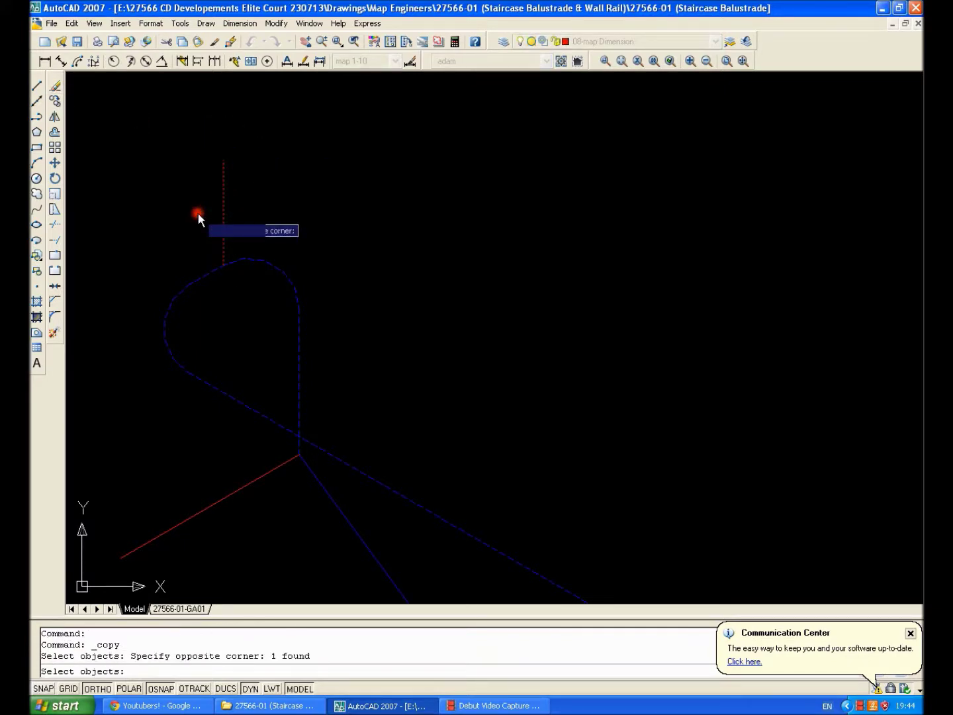
right_click(198, 212)
left_click(224, 161)
scroll(278, 169, "down", 3)
middle_click_drag(301, 376, 300, 355)
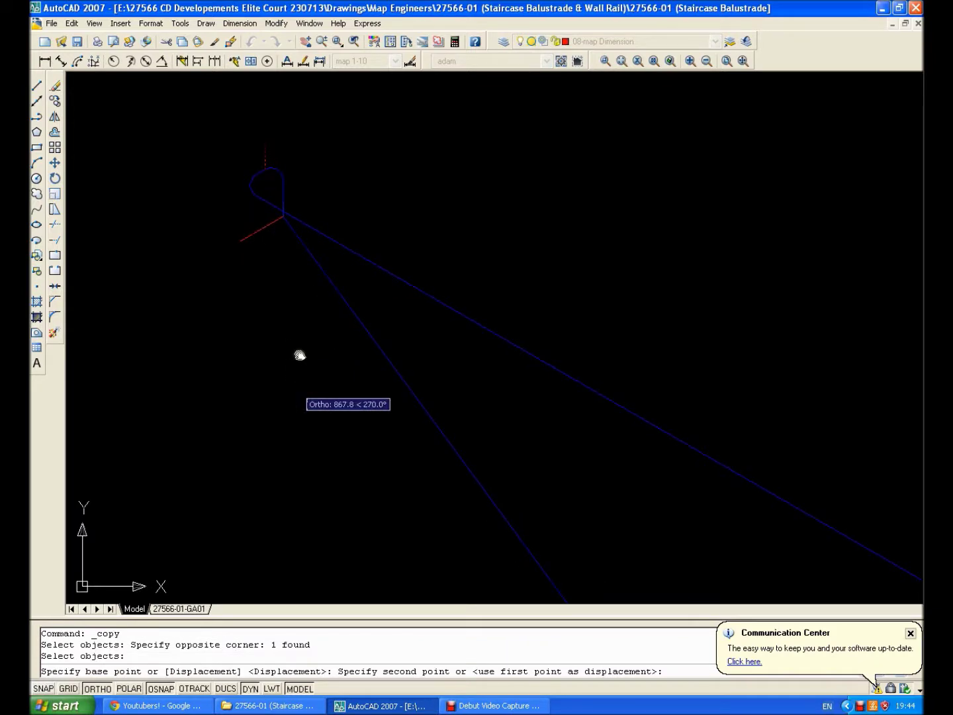
scroll(269, 170, "up", 4)
middle_click_drag(268, 170, 276, 340)
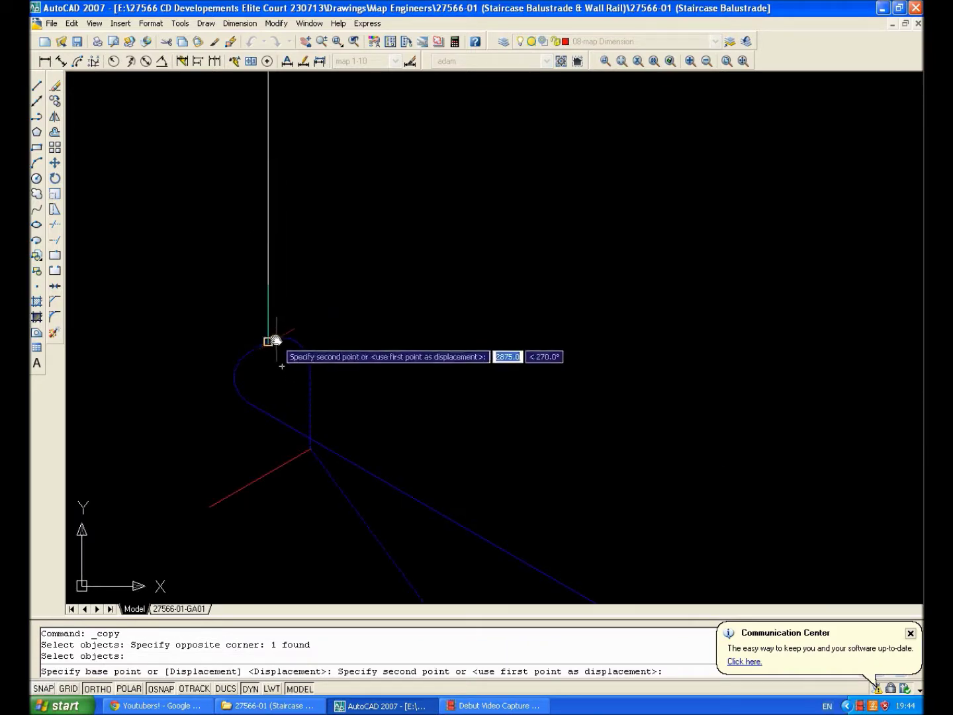
left_click(277, 340)
scroll(263, 424, "up", 3)
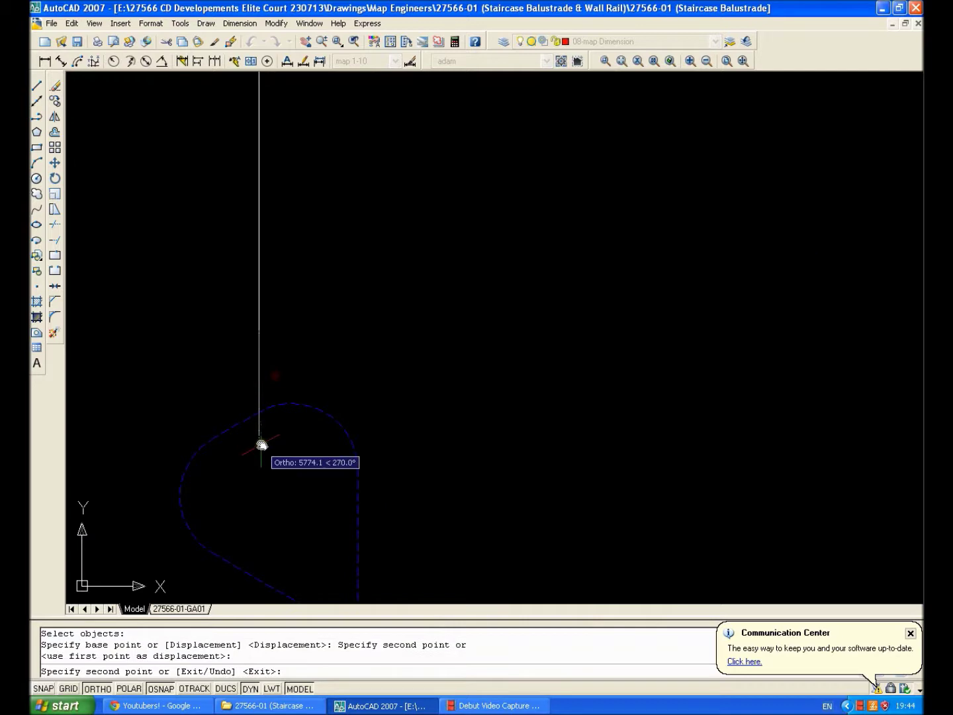
scroll(283, 264, "down", 14)
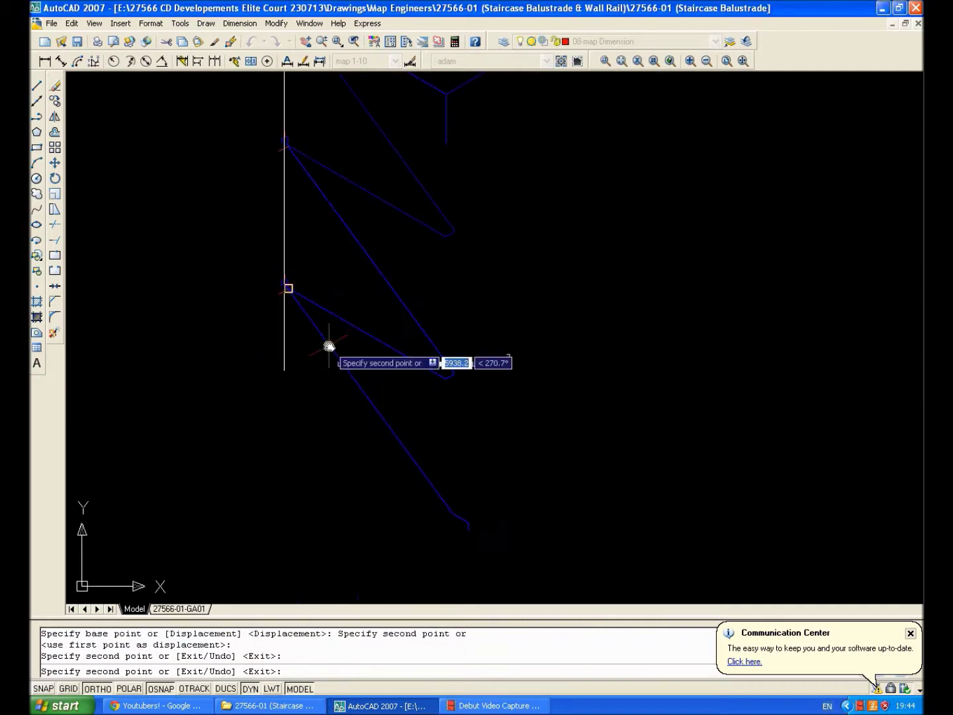
key("Escape")
Draw a short vertical line downward from the lower right-hand turn, starting where the landing return meets its outer fillet
scroll(450, 372, "up", 3)
scroll(450, 372, "up", 4)
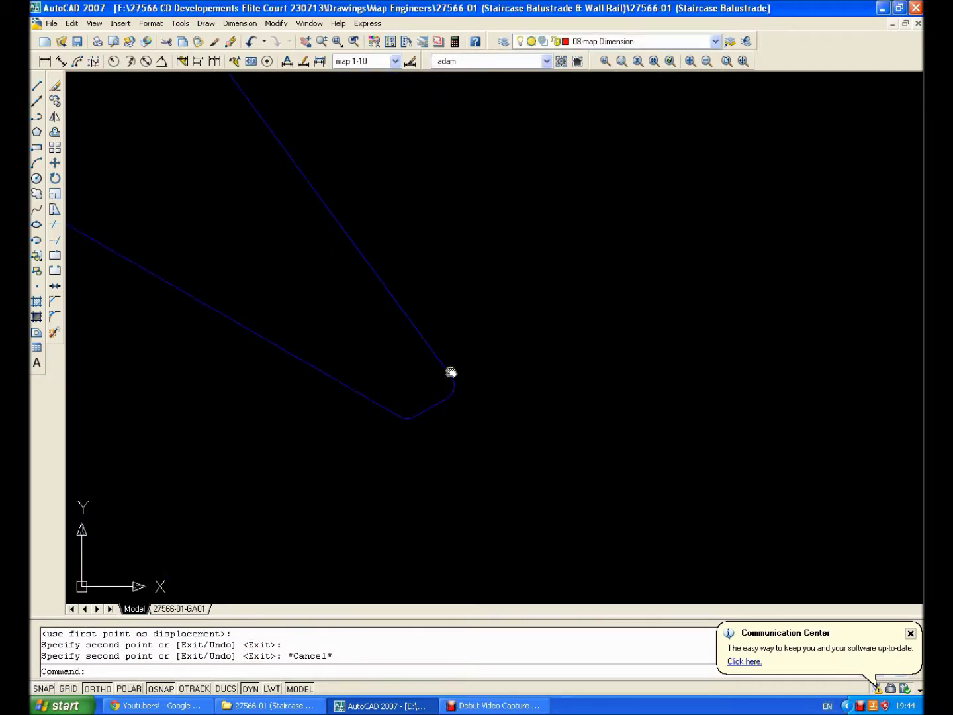
scroll(451, 372, "down", 4)
middle_click_drag(417, 218, 420, 301)
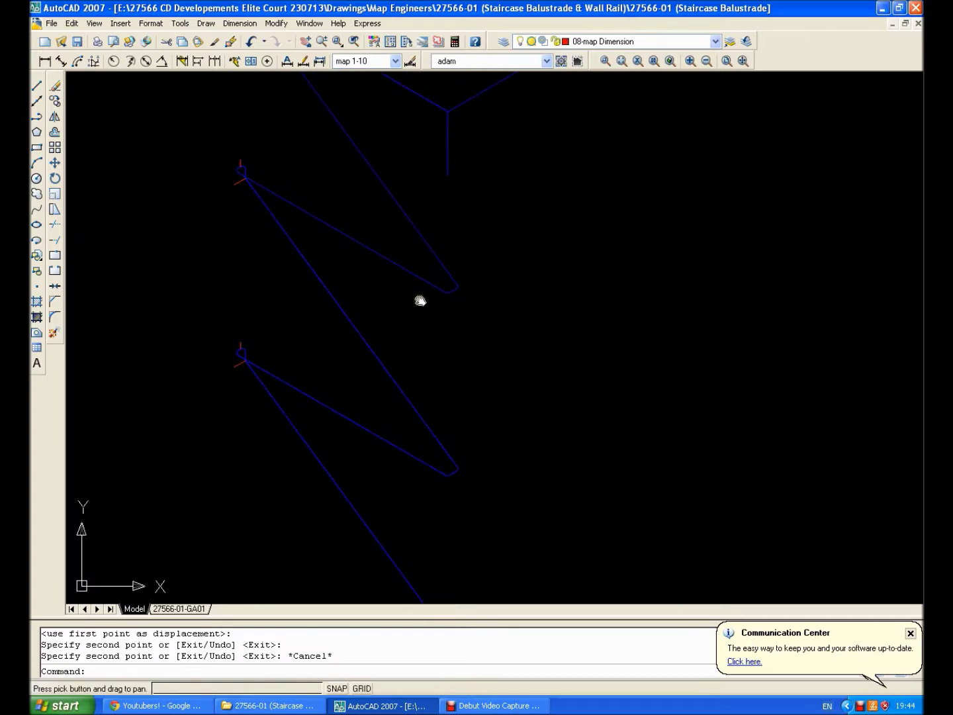
scroll(357, 270, "down", 4)
scroll(311, 177, "up", 4)
scroll(251, 102, "up", 2)
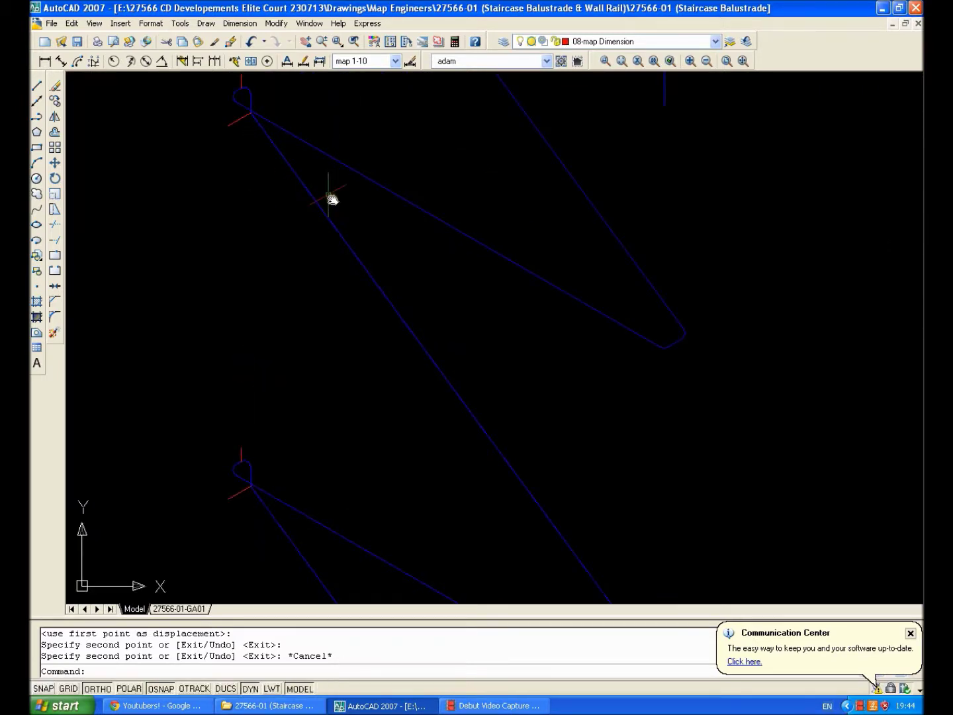
scroll(331, 199, "down", 4)
scroll(410, 281, "up", 6)
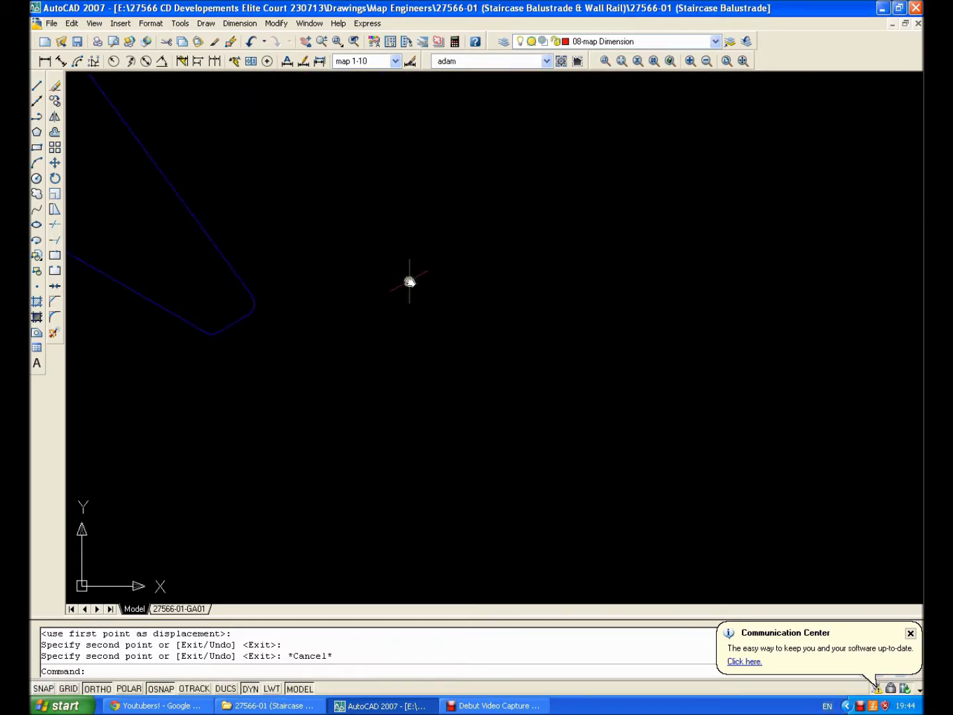
left_click(39, 86)
scroll(235, 306, "up", 3)
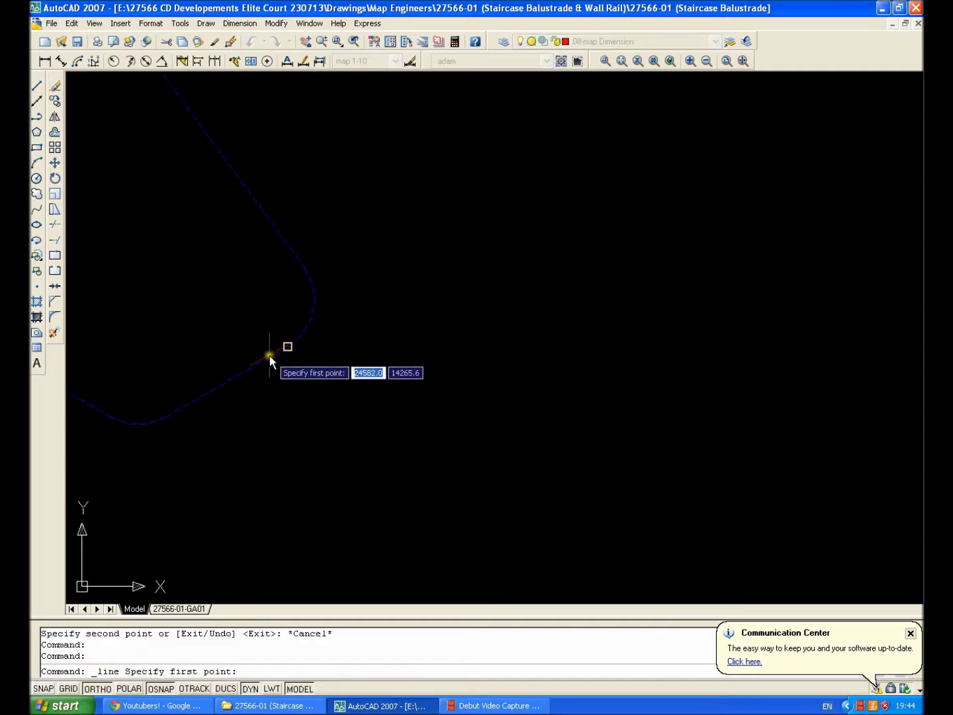
left_click(269, 355)
left_click(287, 513)
key("Escape")
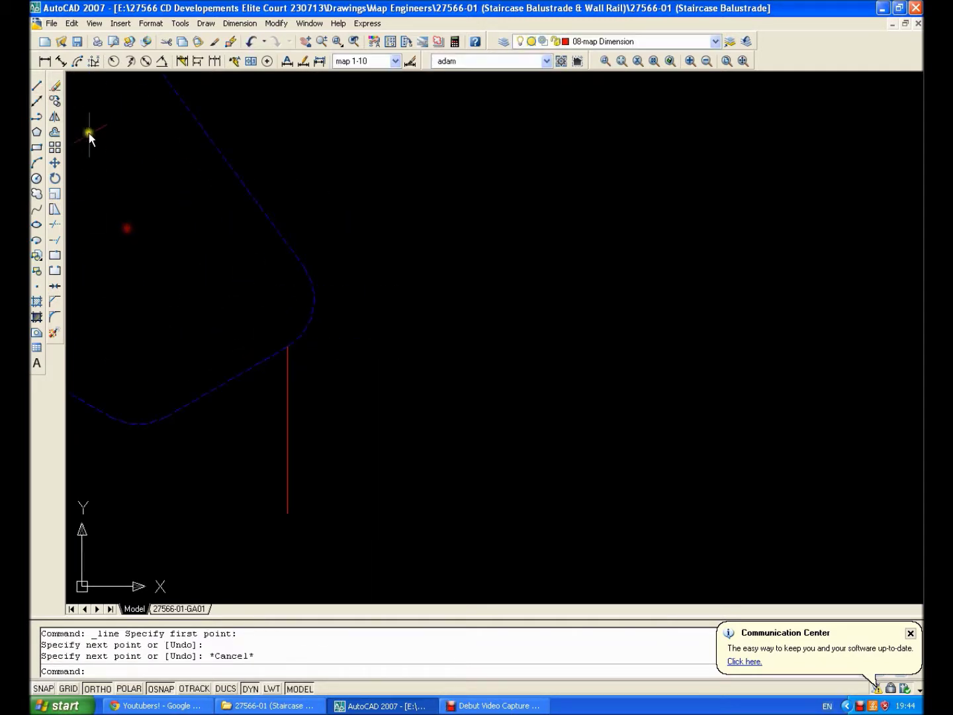
Copy the short vertical line from the lower right-hand turn up to the matching point on the upper right-hand turn
left_click(55, 101)
left_click(315, 439)
left_click(266, 486)
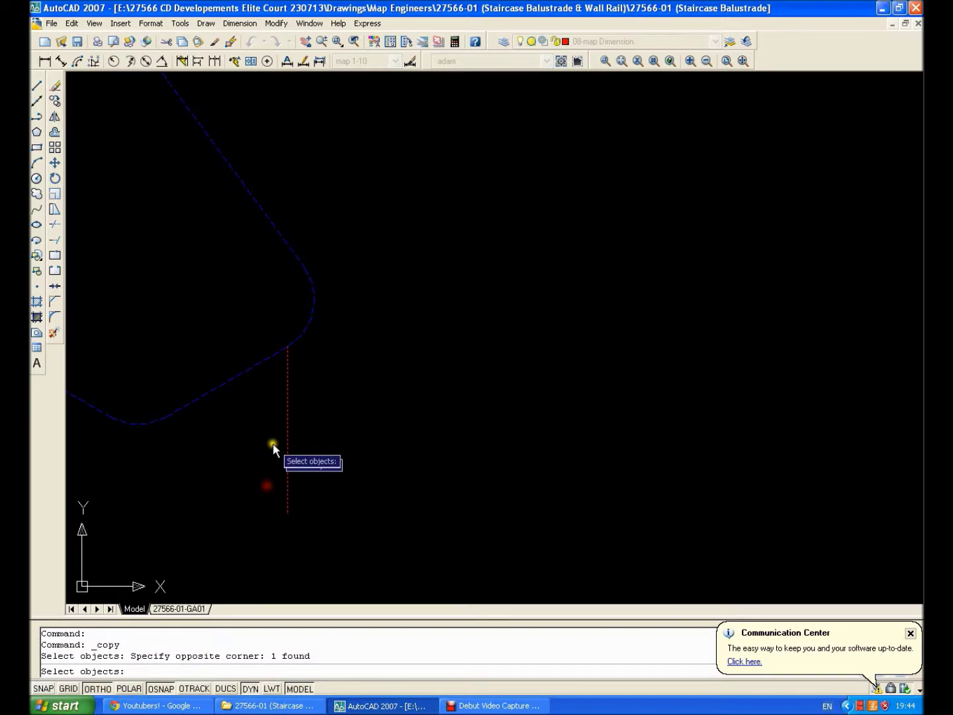
key("Return")
left_click(288, 346)
scroll(313, 416, "down", 8)
scroll(309, 316, "up", 5)
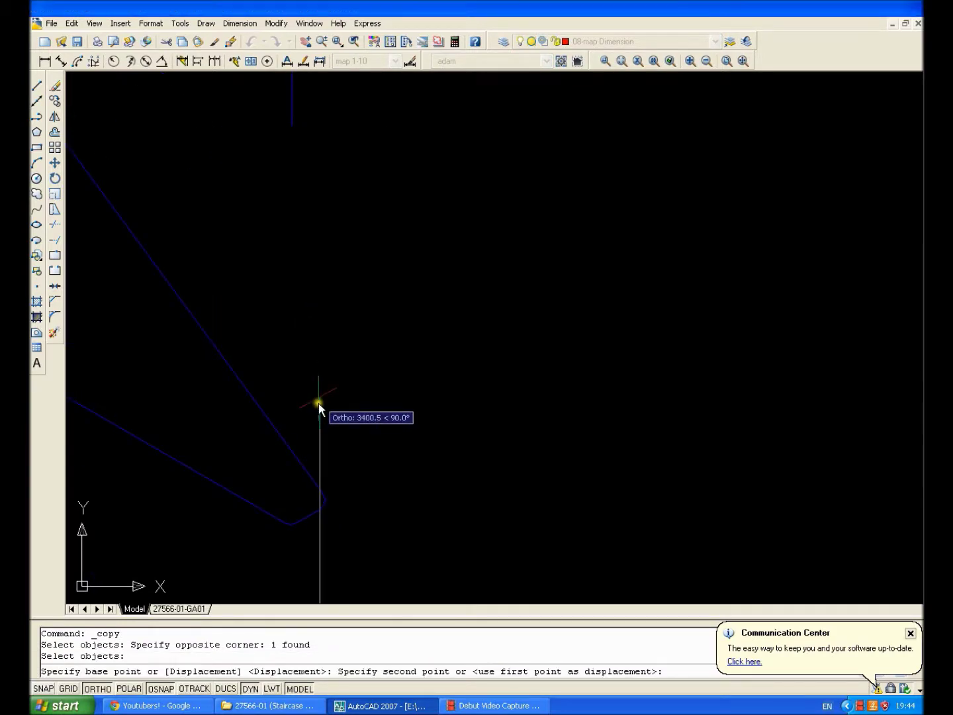
scroll(328, 264, "down", 5)
left_click(329, 285)
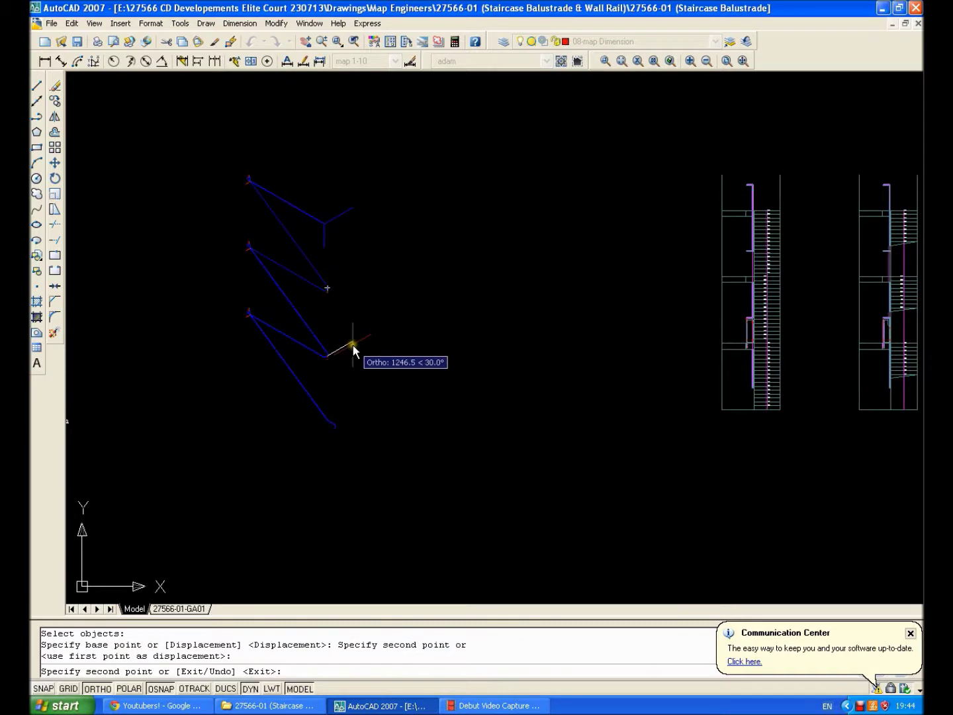
key("Escape")
Draw a short line at 210° from the lower right-hand turn, starting where the long landing line meets its fillet
scroll(391, 416, "up", 4)
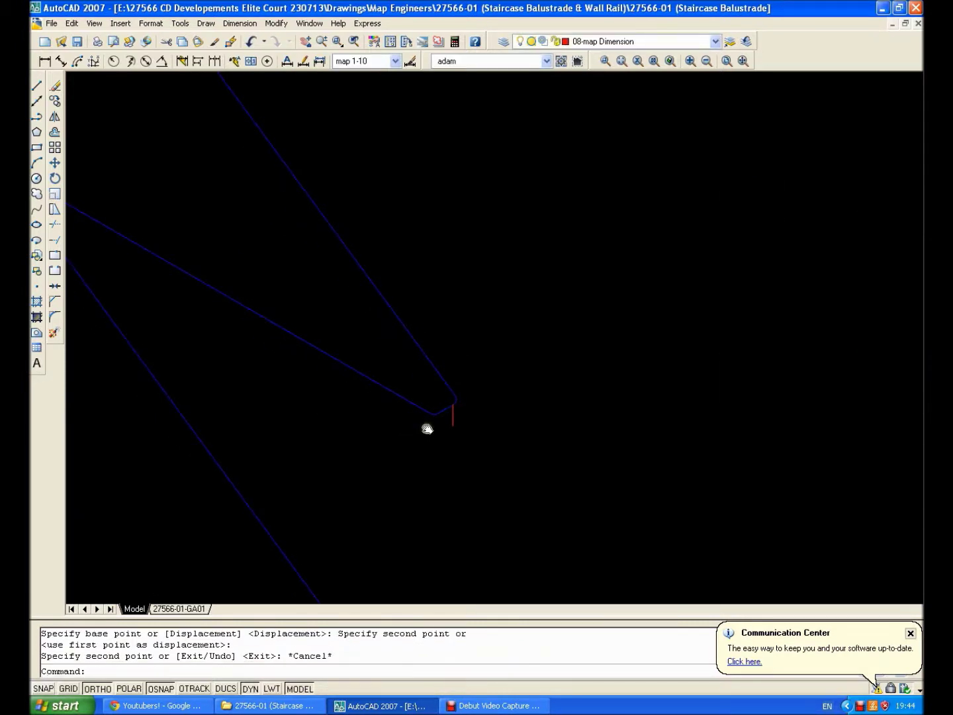
middle_click_drag(427, 429, 594, 462)
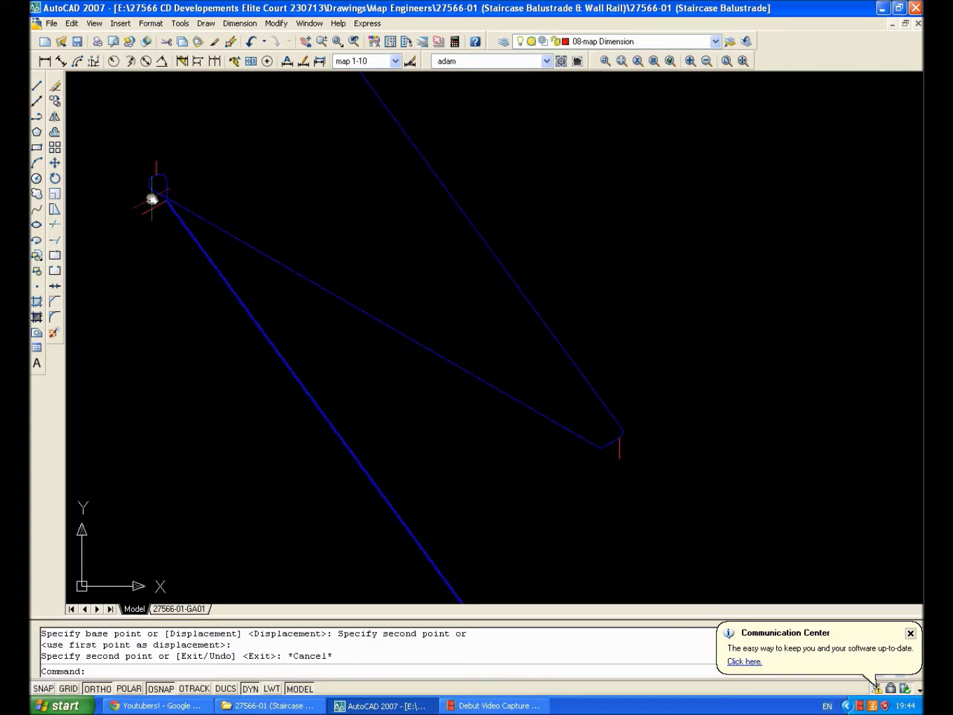
scroll(152, 195, "down", 1)
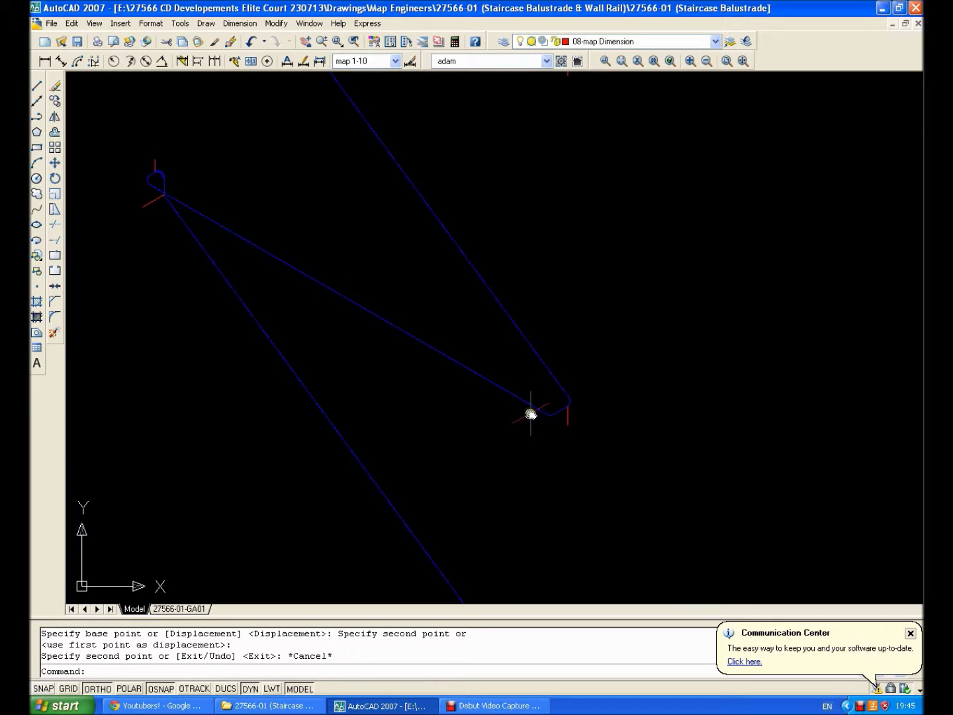
scroll(532, 414, "up", 5)
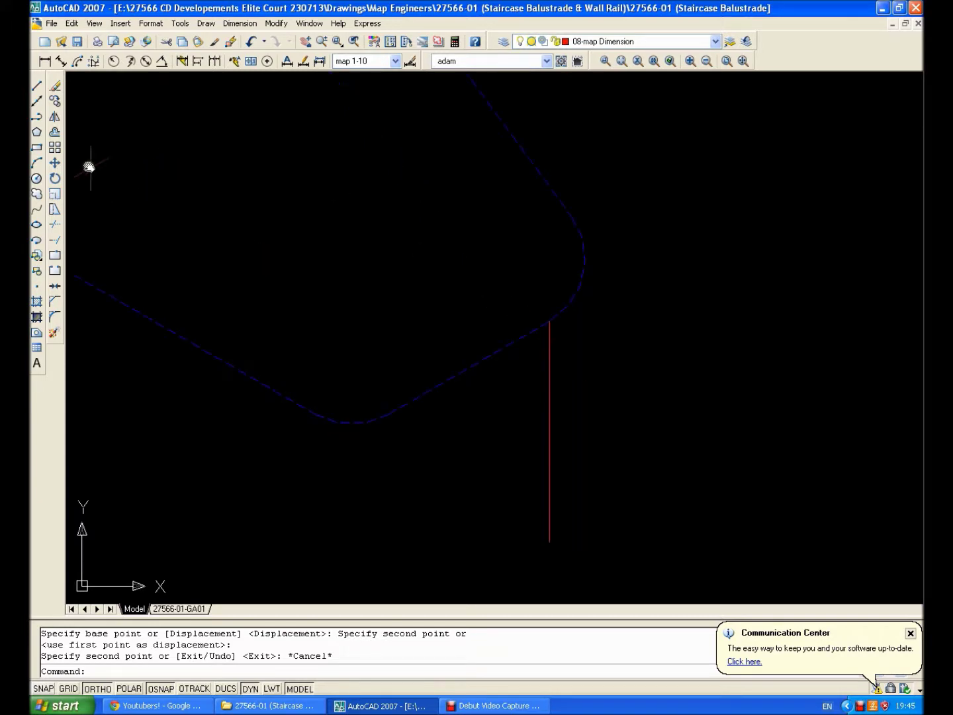
left_click(34, 87)
left_click(316, 415)
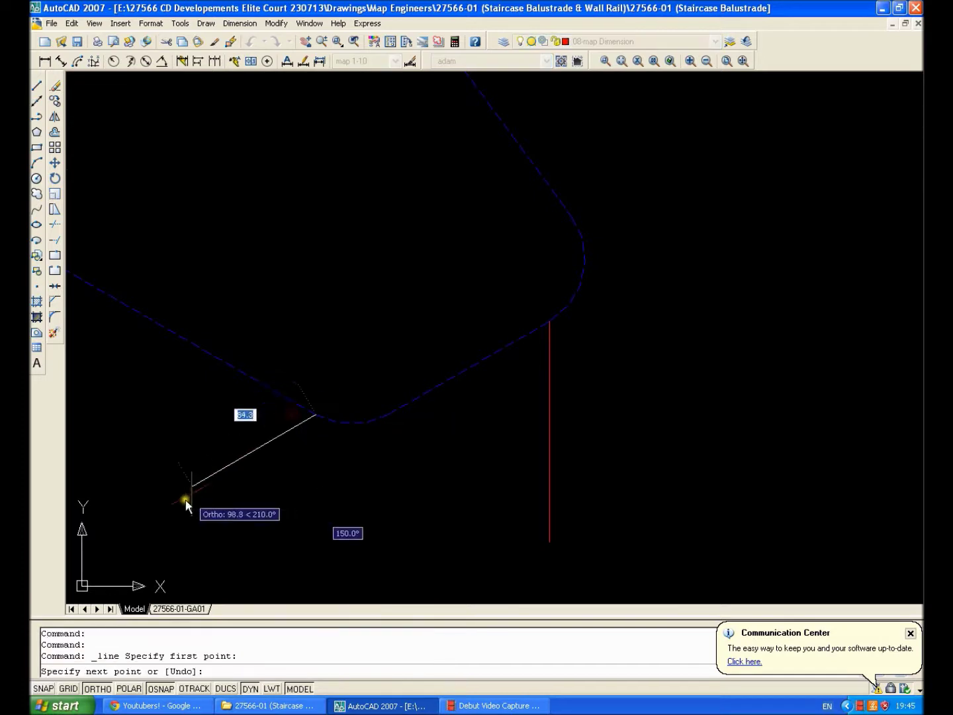
left_click(174, 510)
key("Escape")
Copy the short 210° line from the lower right-hand turn up to the matching point on the upper right-hand turn
left_click(55, 100)
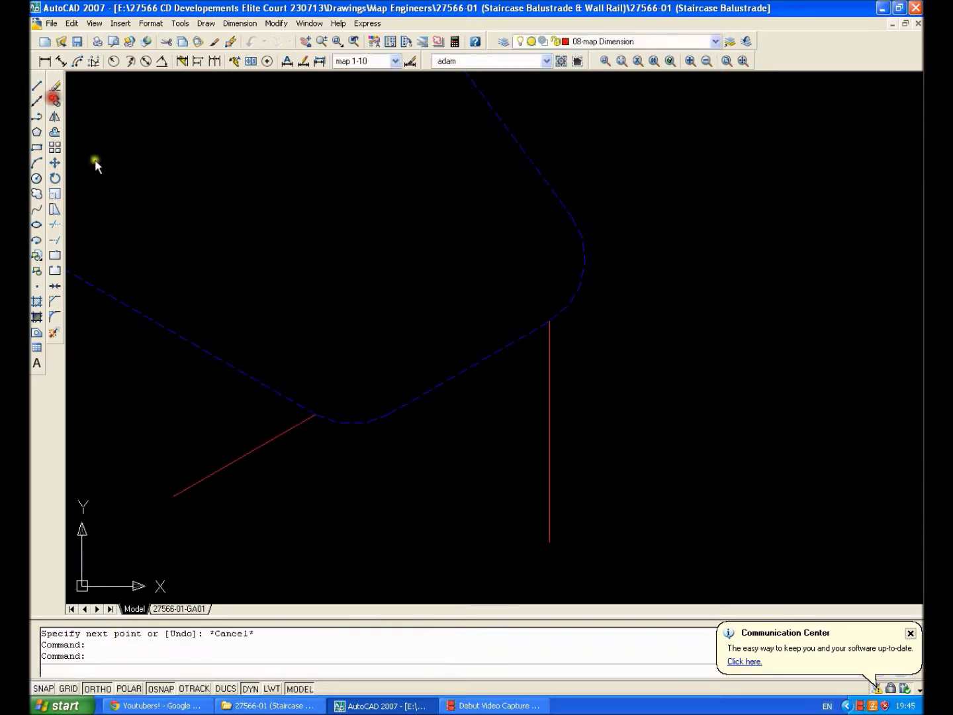
left_click(264, 492)
left_click(221, 408)
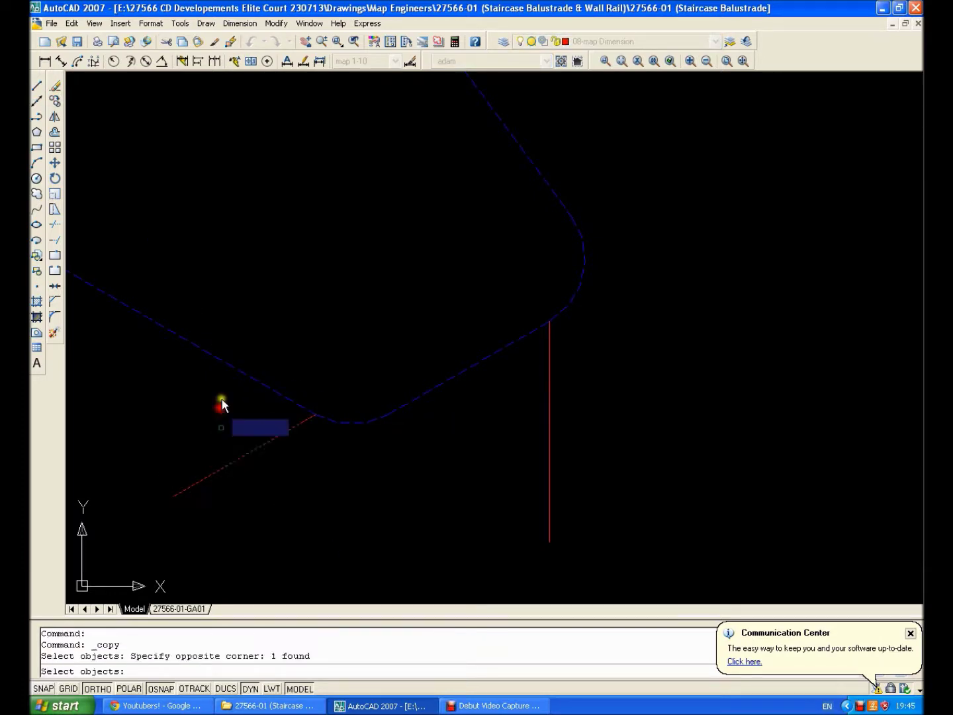
key("Return")
left_click(301, 409)
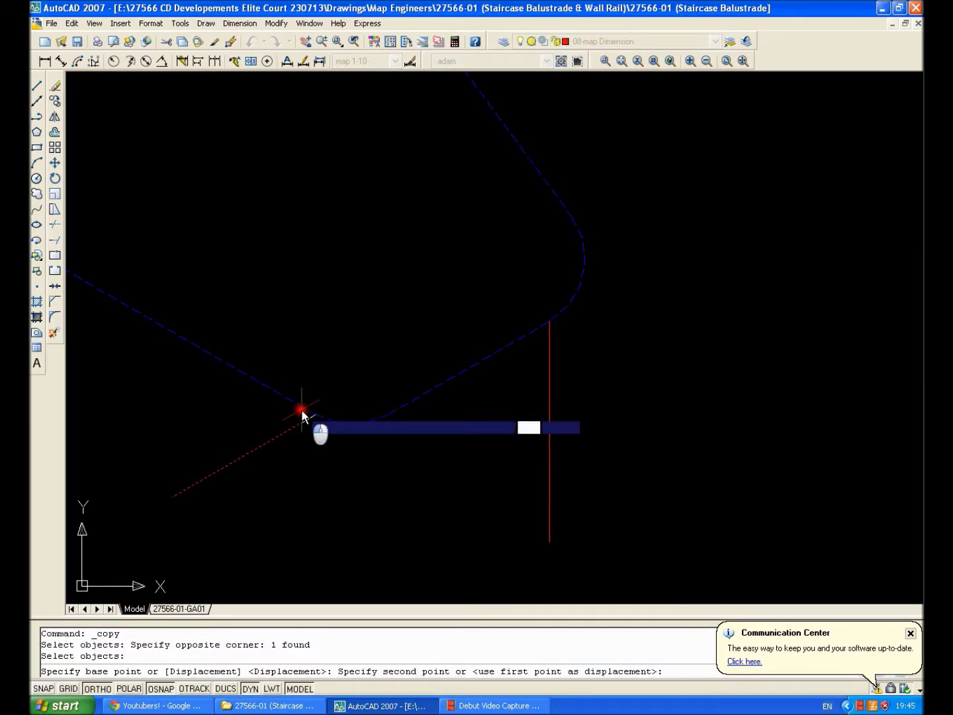
scroll(301, 409, "up", 5)
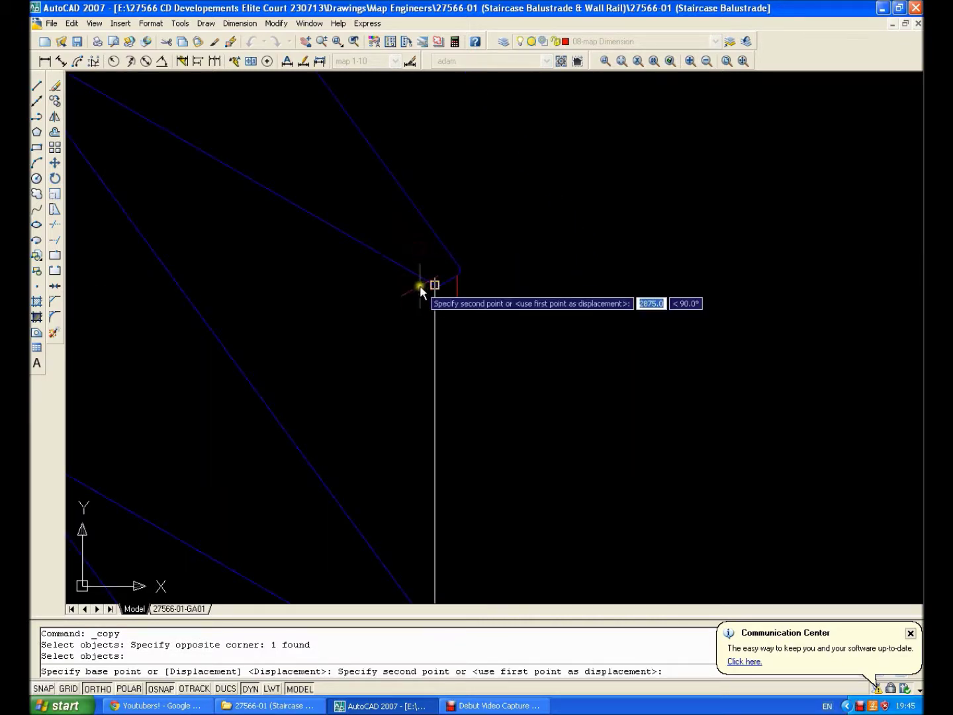
left_click(420, 285)
scroll(423, 296, "down", 5)
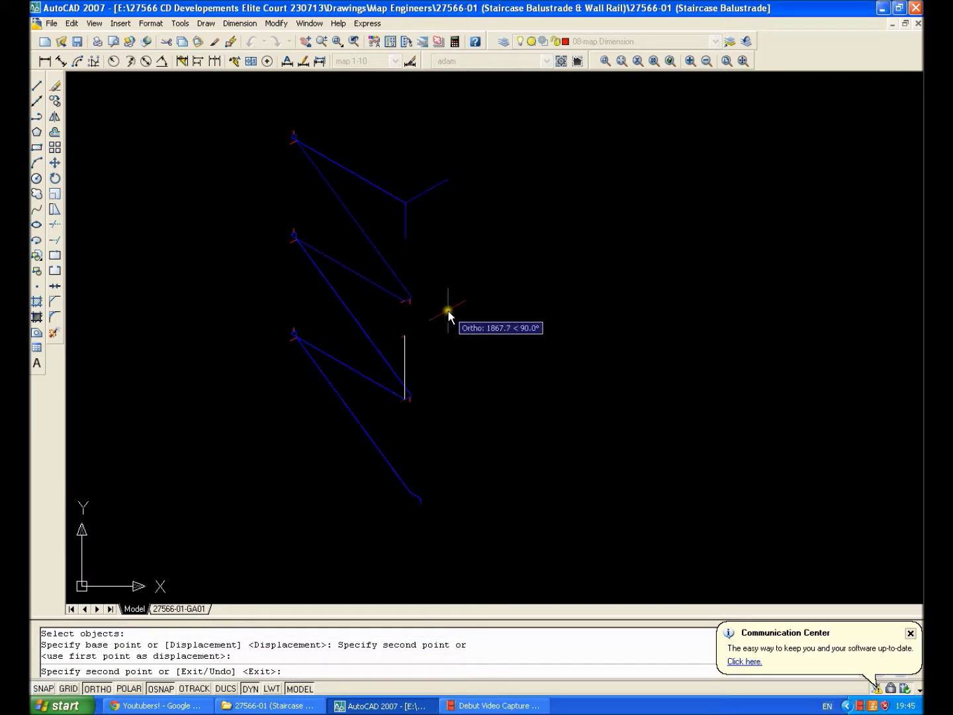
key("Escape")
scroll(449, 314, "up", 4)
middle_click_drag(533, 479, 542, 570)
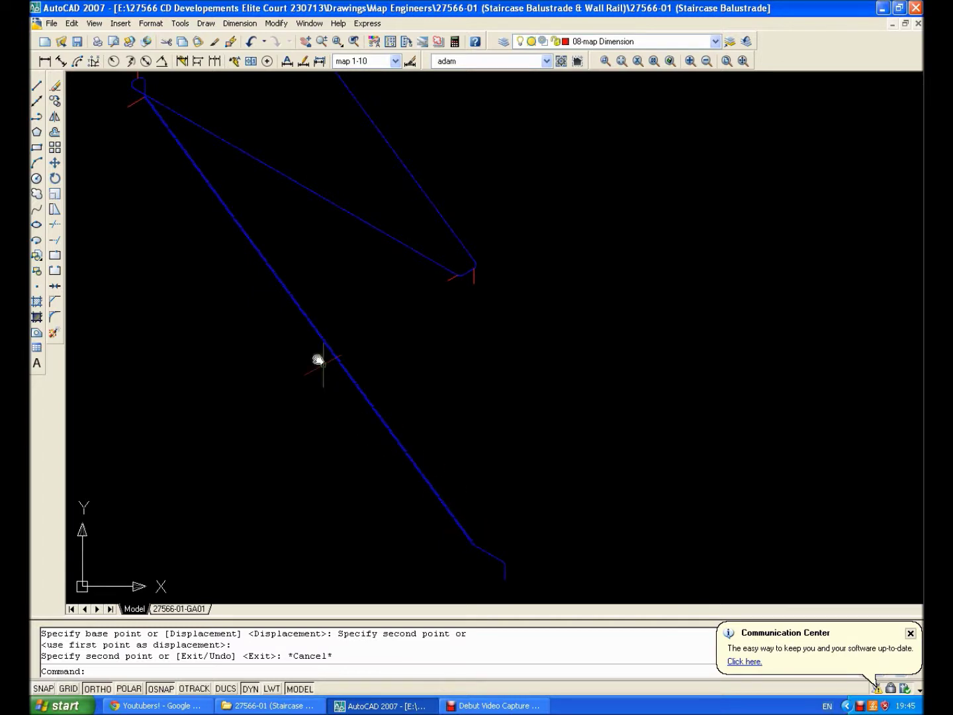
scroll(140, 93, "up", 3)
middle_click_drag(139, 94, 271, 290)
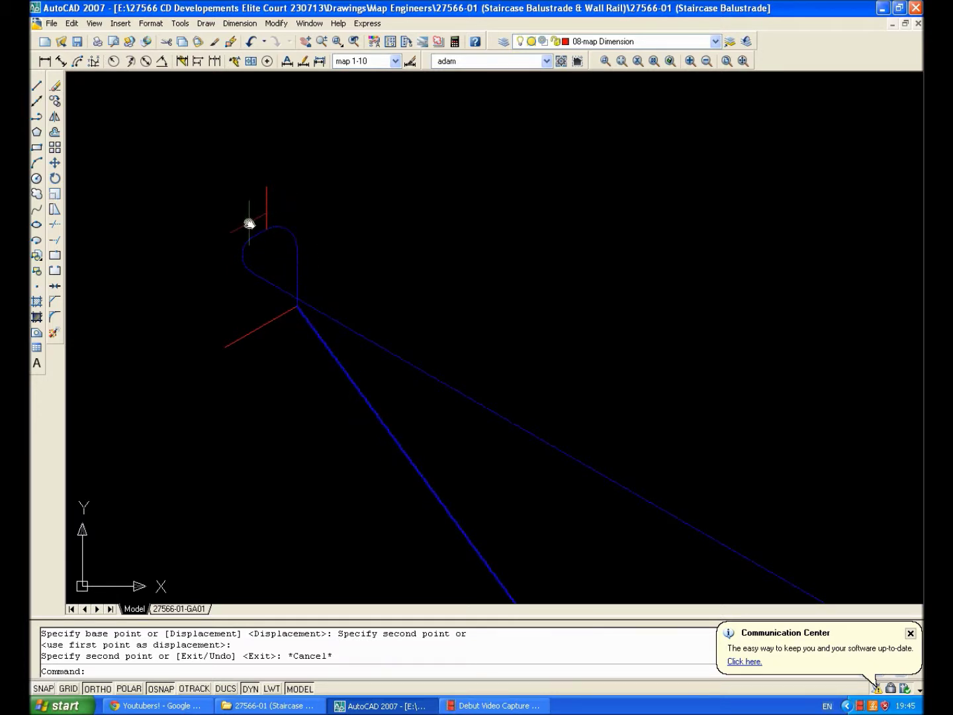
Examine the dimension extension lines at all turns of the isometric handrail path, from the lower landings up to the top return
scroll(289, 290, "down", 3)
scroll(489, 405, "up", 4)
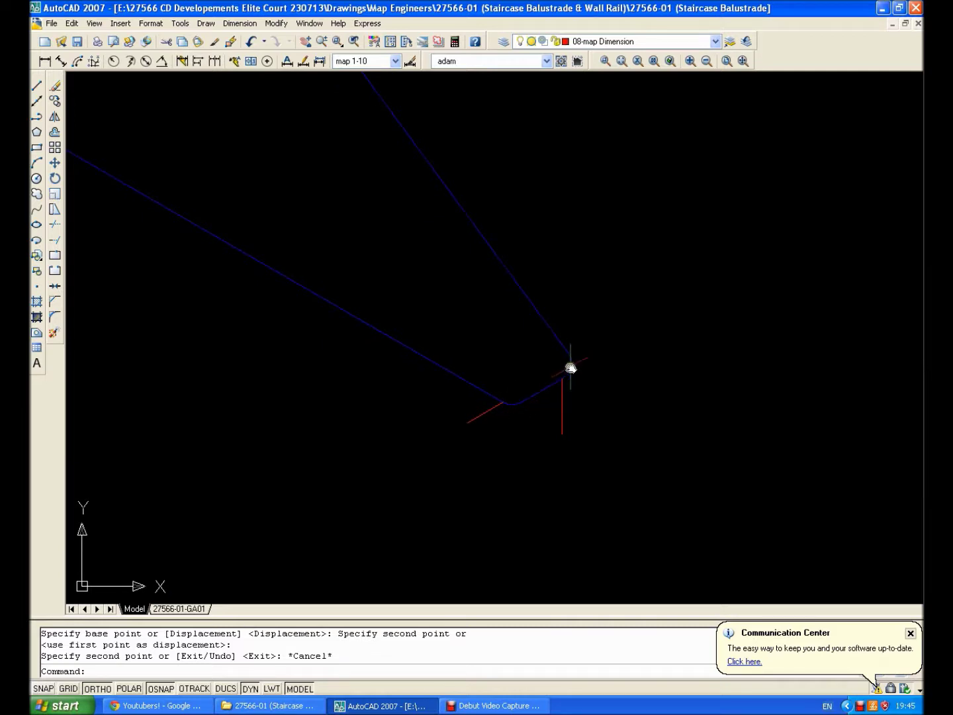
mouse_move(570, 368)
middle_mouse_down()
mouse_move(390, 245)
mouse_move(382, 210)
middle_mouse_up()
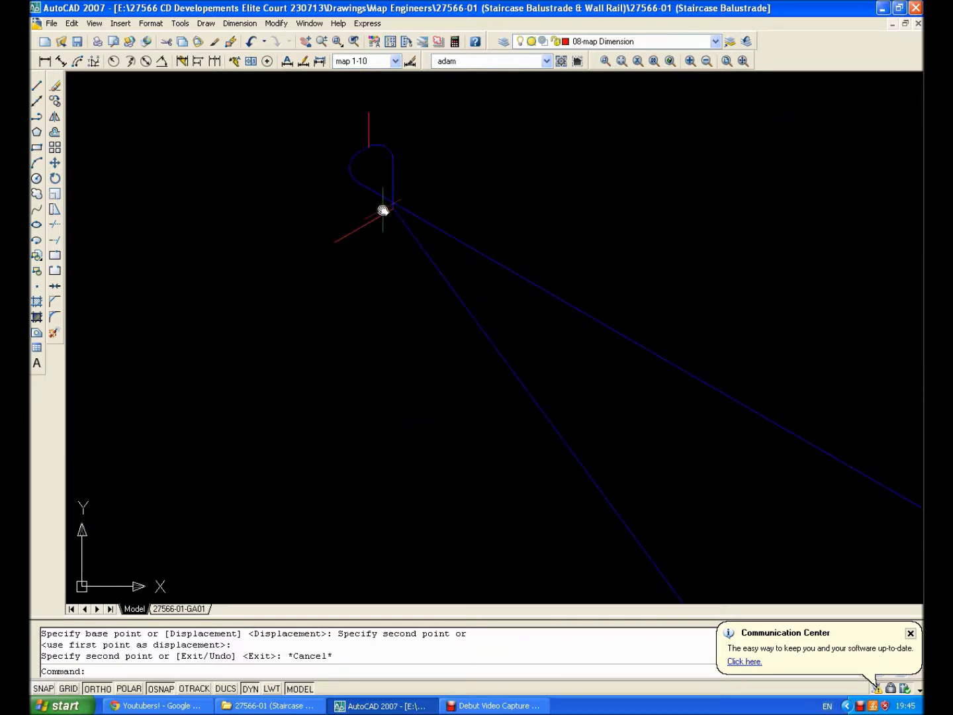
scroll(383, 210, "down", 3)
scroll(365, 191, "down", 4)
scroll(506, 272, "up", 2)
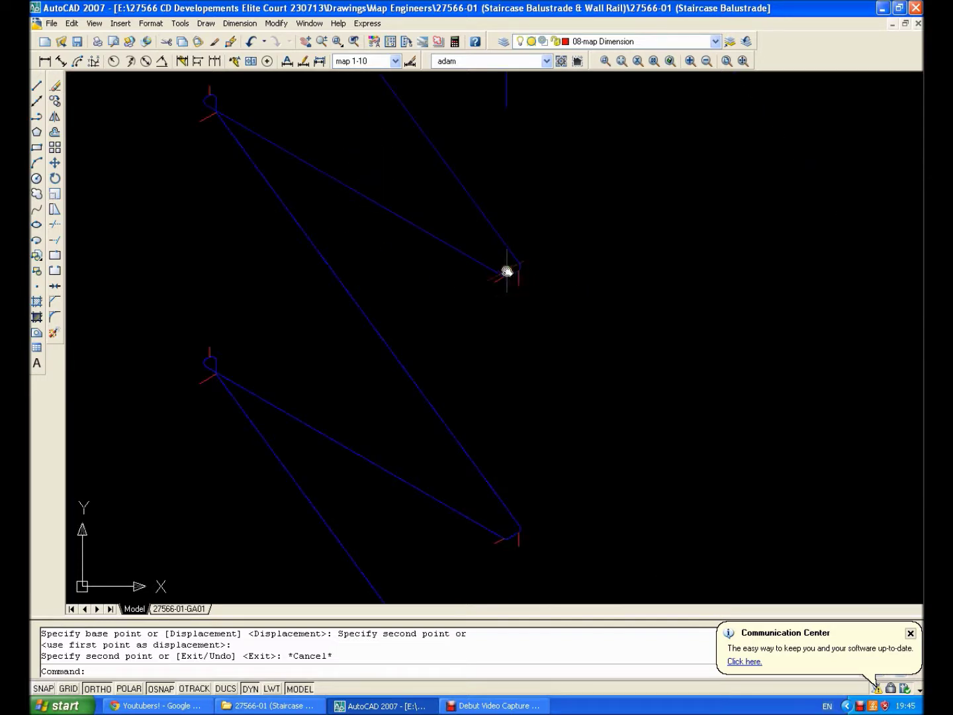
scroll(528, 295, "down", 2)
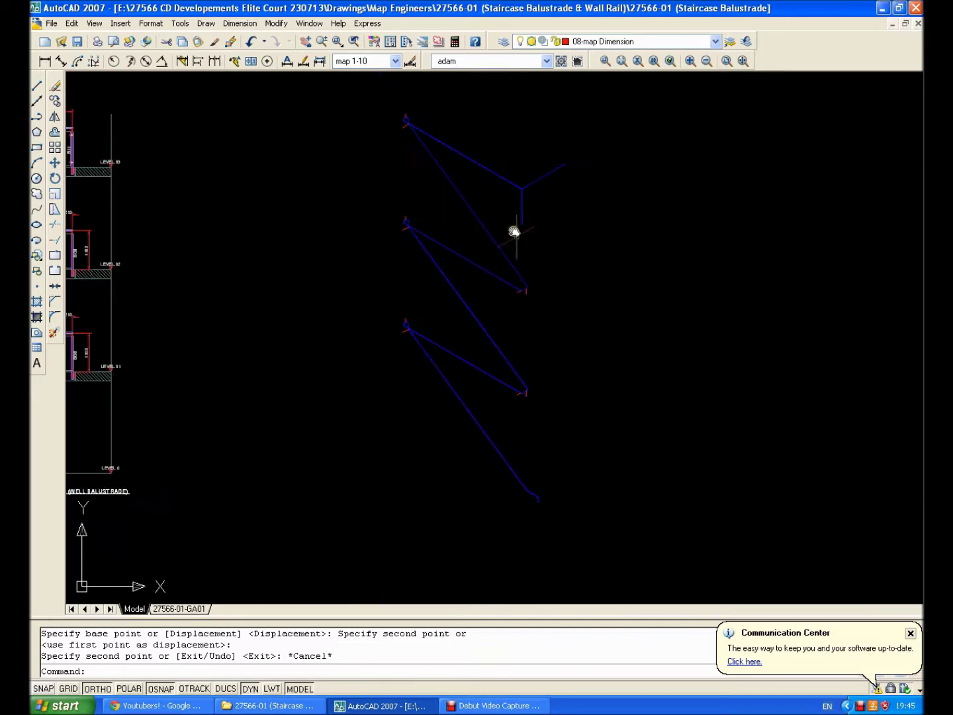
scroll(429, 134, "up", 3)
scroll(426, 223, "down", 6)
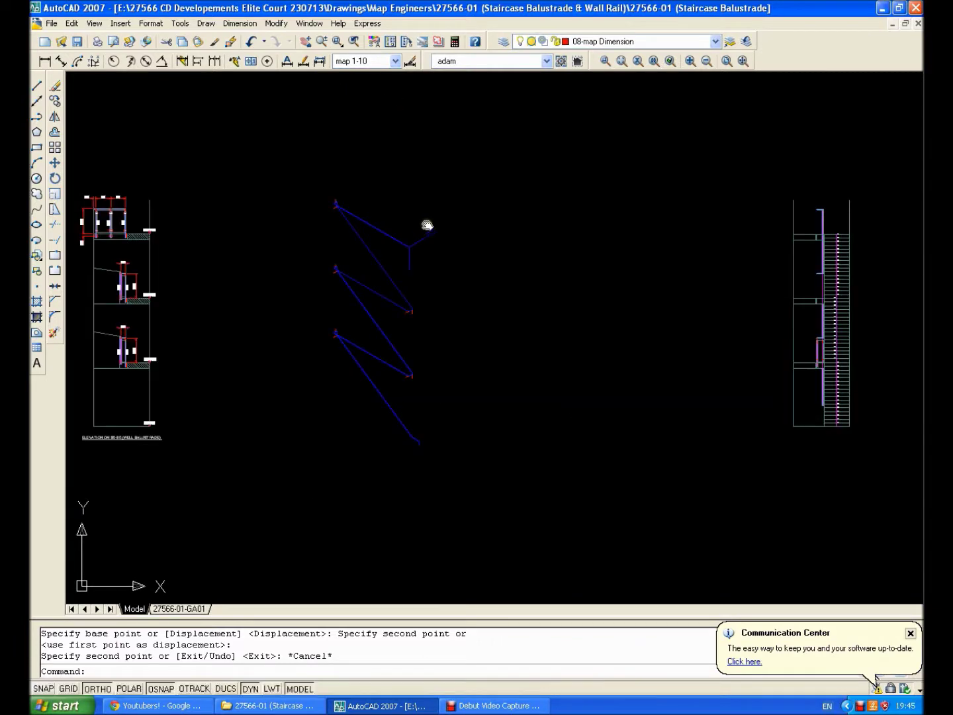
scroll(426, 210, "up", 3)
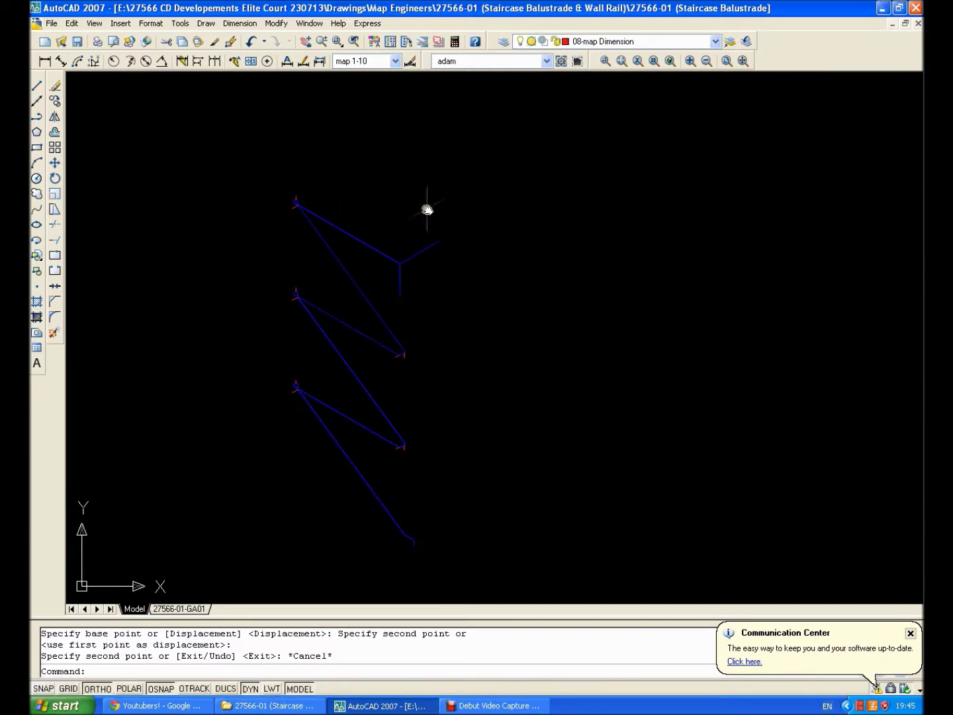
scroll(426, 211, "up", 3)
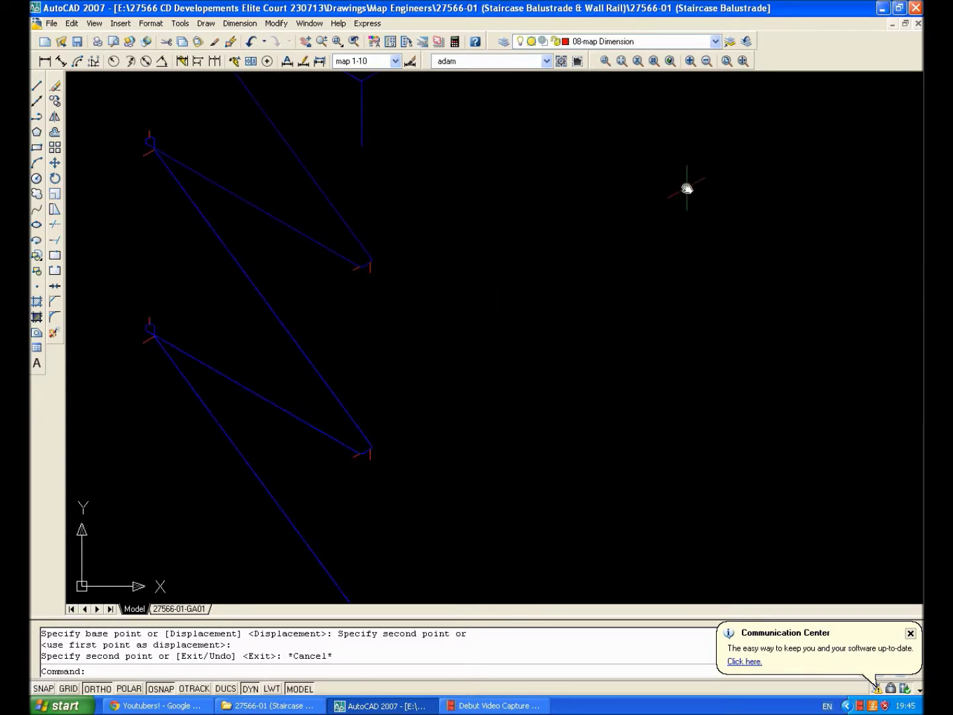
scroll(207, 372, "up", 1)
middle_click_drag(207, 372, 160, 251)
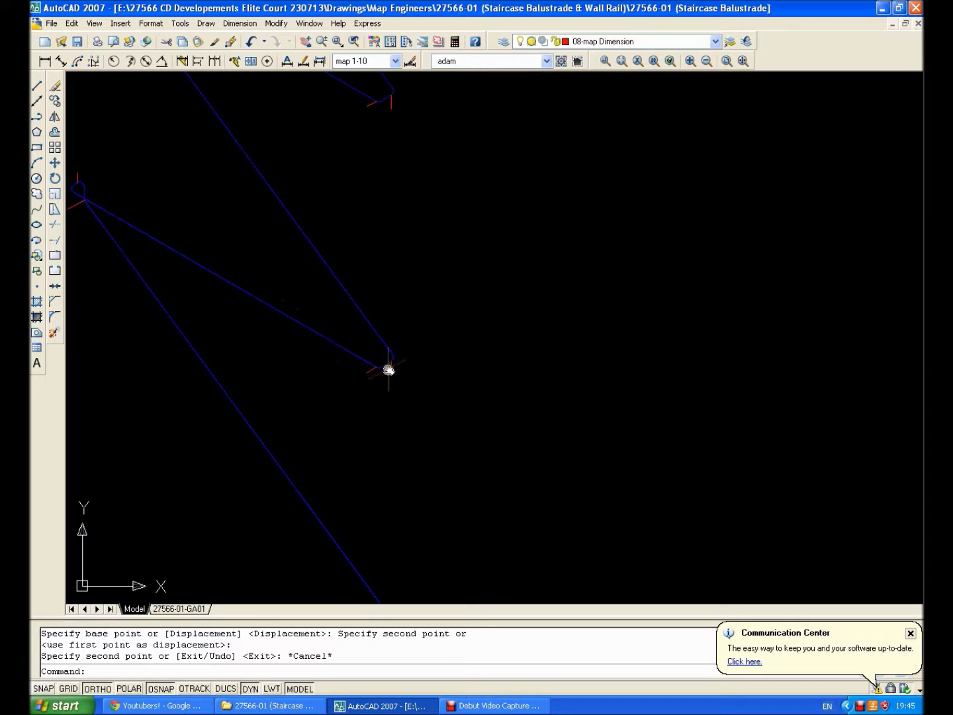
middle_click_drag(389, 370, 559, 413)
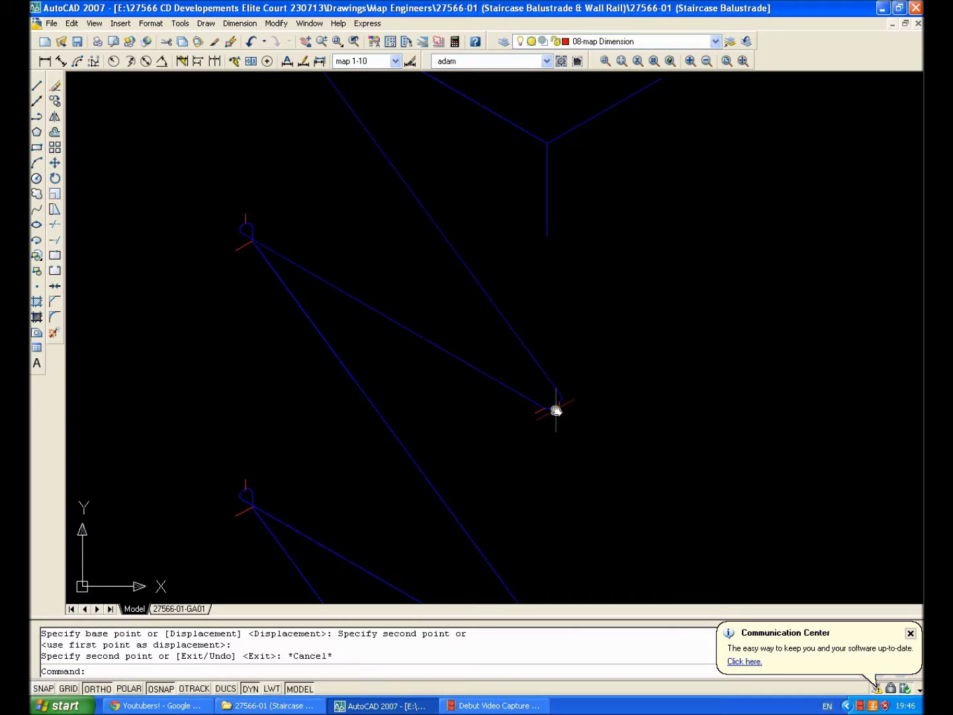
middle_click_drag(556, 411, 615, 608)
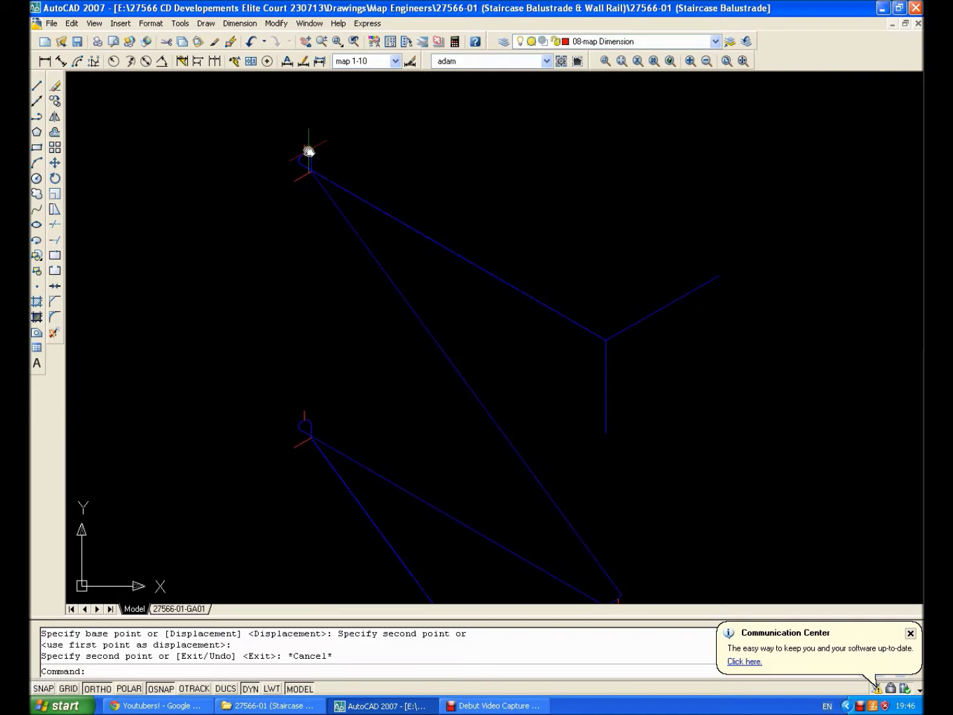
scroll(431, 158, "down", 6)
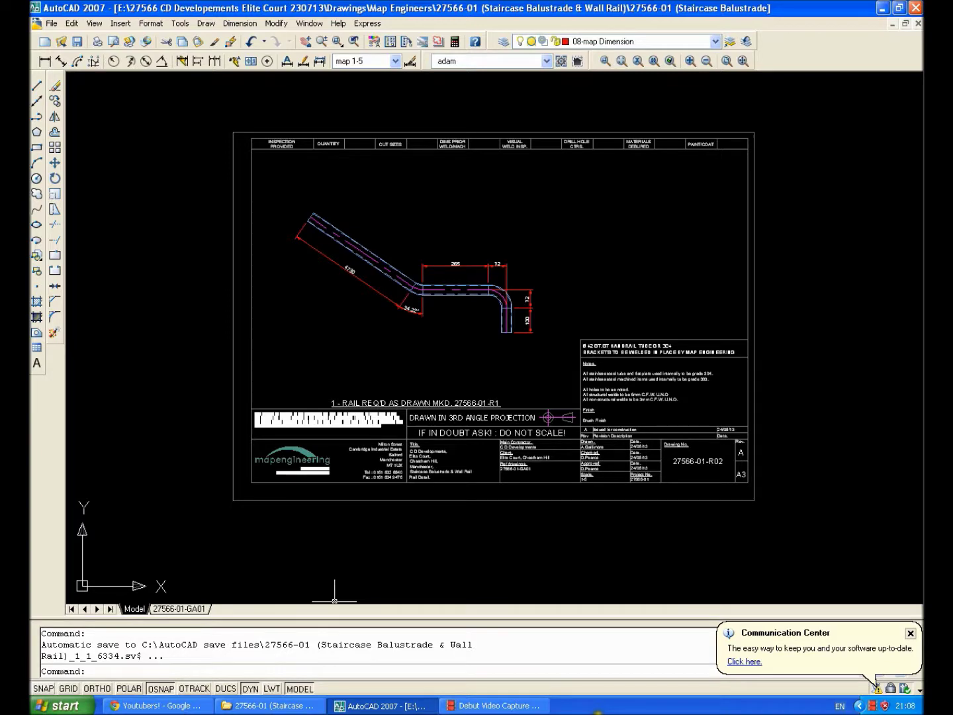
Review the detail sheets for the angled rail and the L-shaped rail with its item mark table
scroll(459, 388, "down", 2)
middle_click_drag(516, 345, 417, 312)
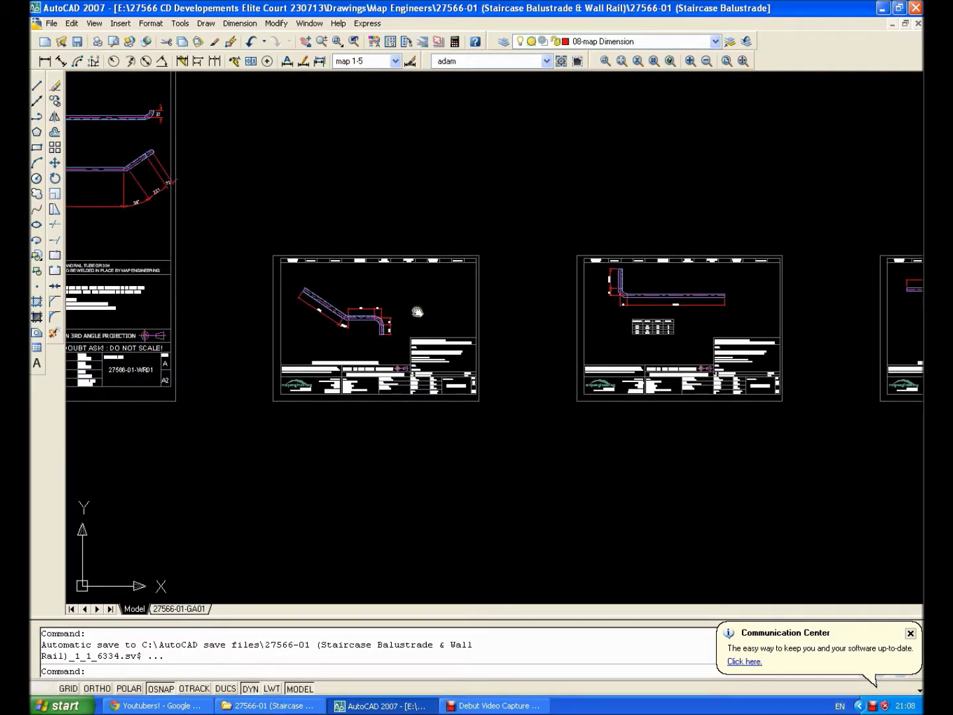
scroll(349, 311, "up", 4)
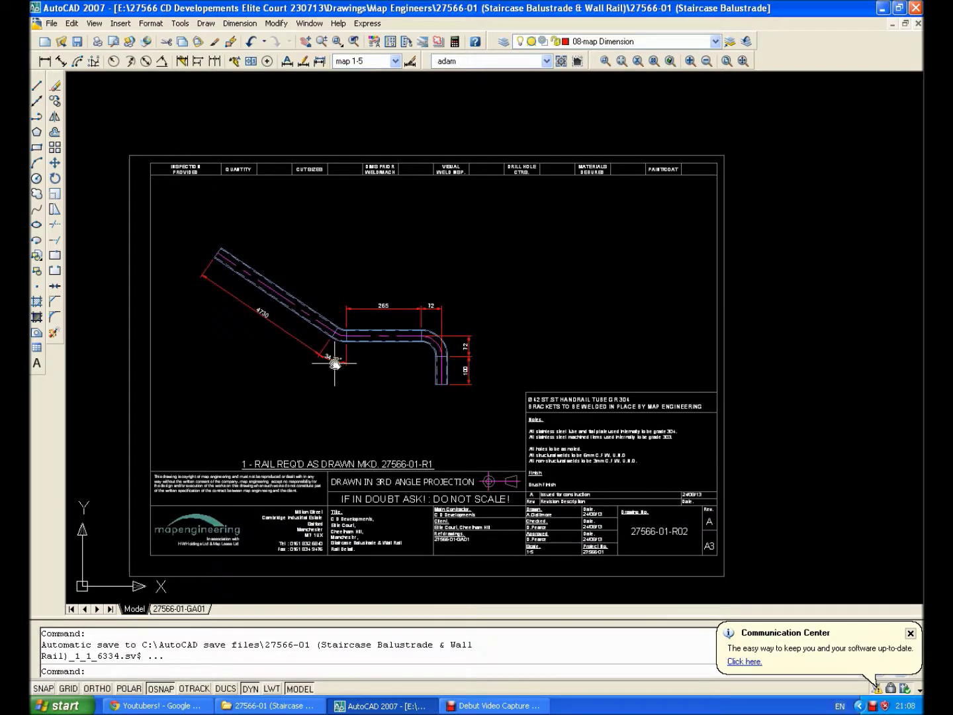
scroll(257, 265, "down", 4)
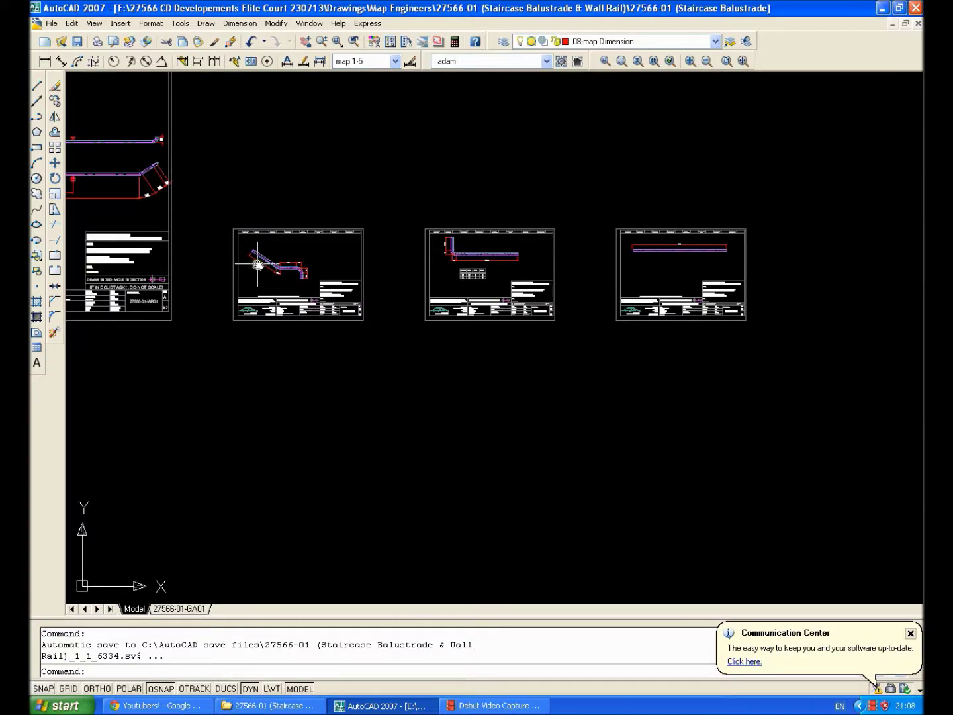
scroll(477, 271, "up", 10)
scroll(492, 329, "down", 6)
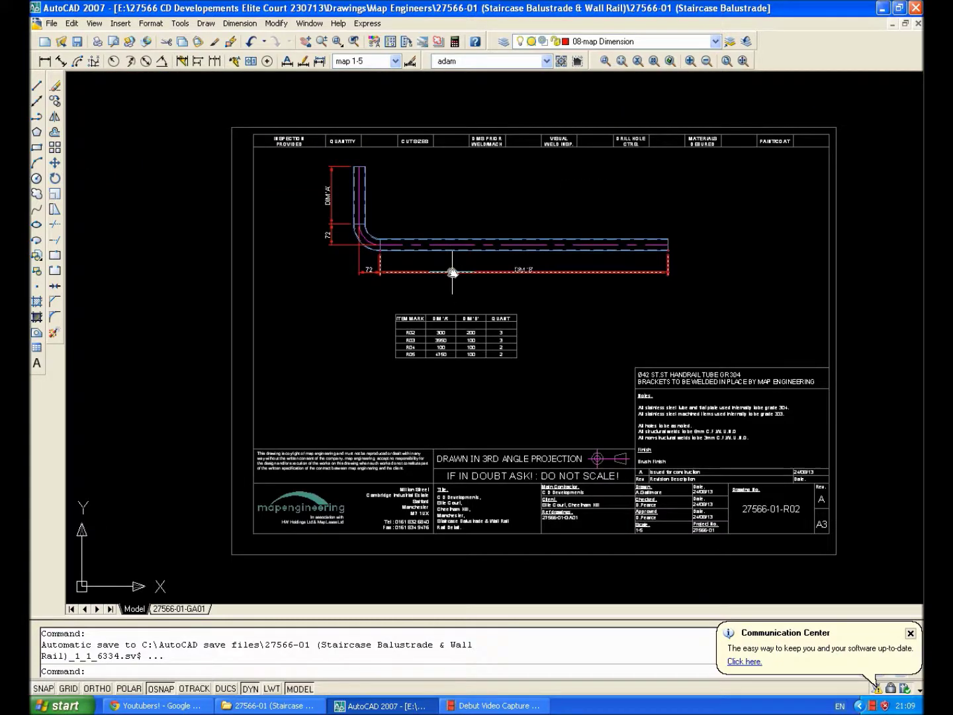
scroll(440, 255, "down", 4)
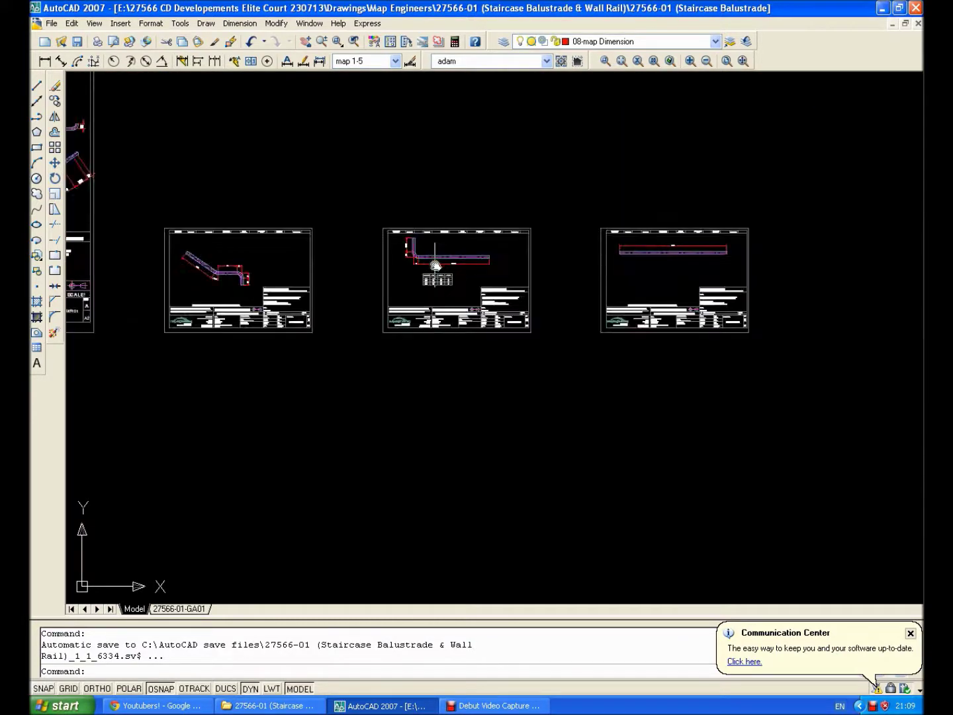
scroll(397, 266, "down", 3)
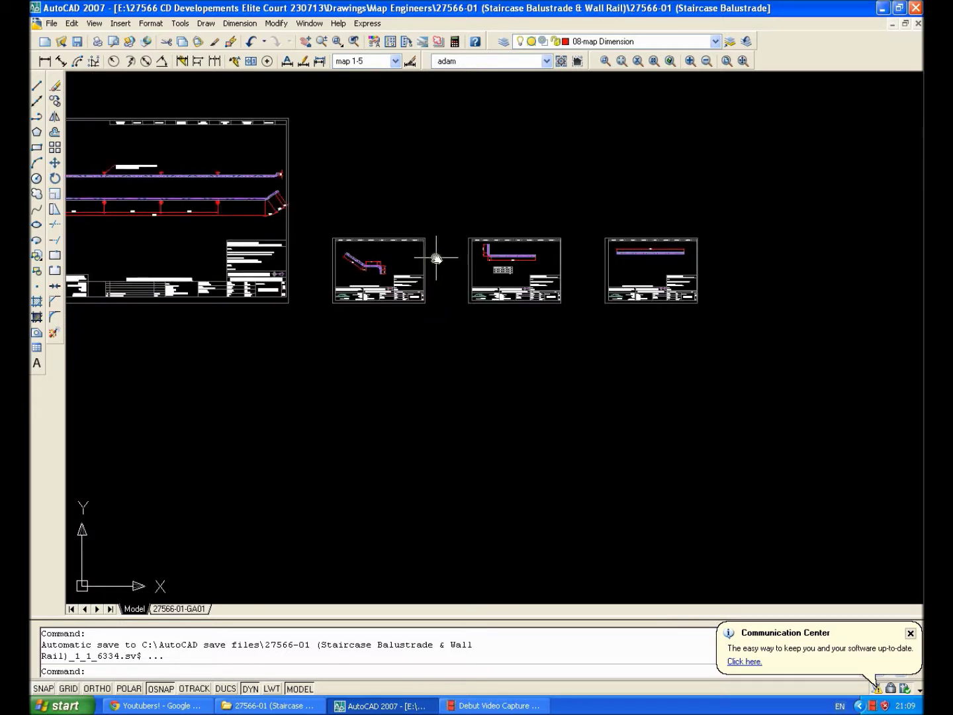
scroll(422, 266, "up", 2)
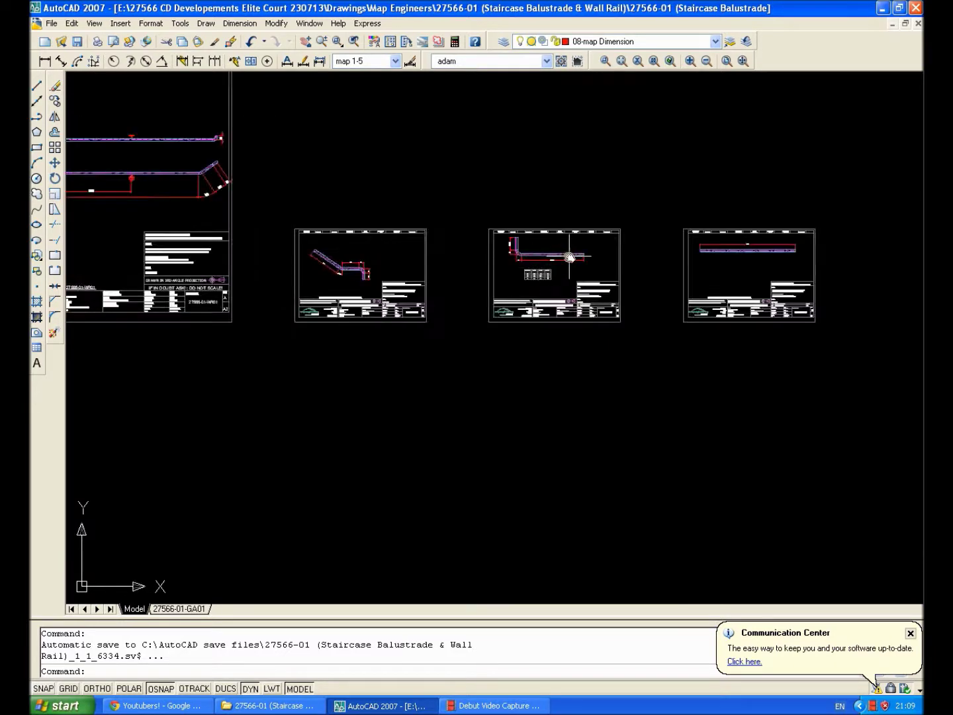
scroll(569, 257, "up", 4)
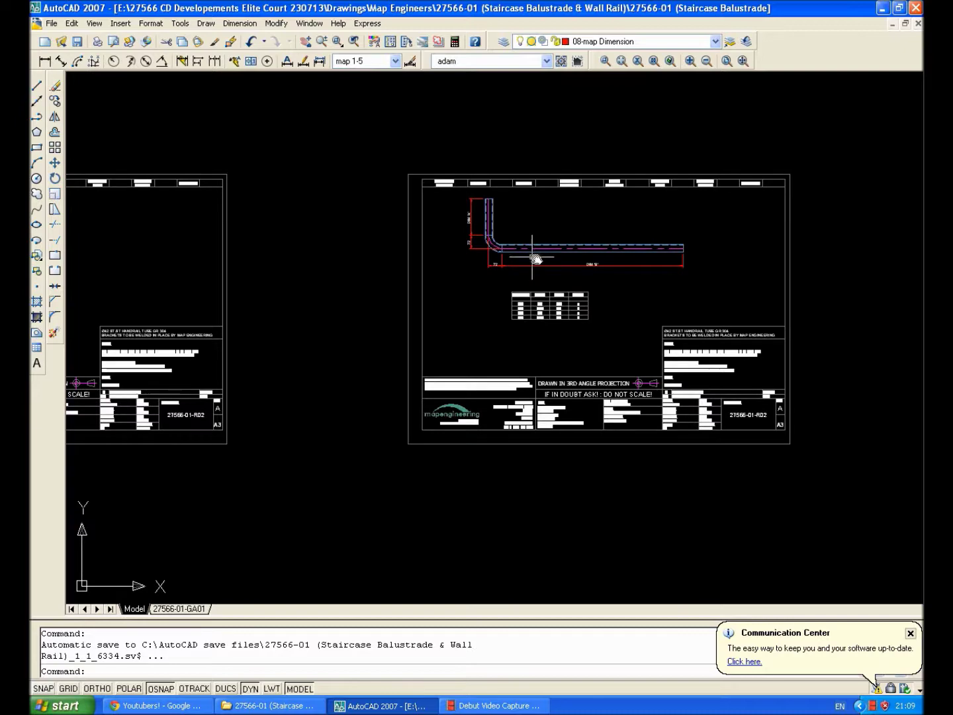
scroll(556, 262, "down", 2)
scroll(559, 265, "down", 2)
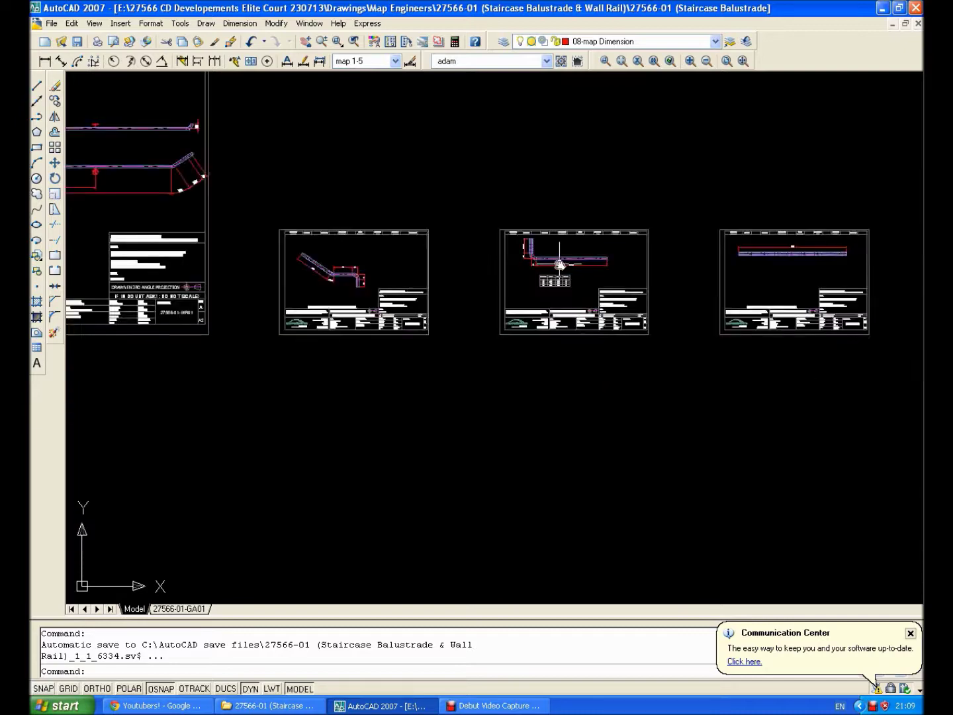
Review the straight rail sheet 27566-01-R06 and the large wall rail sheet in the row of drawings
scroll(559, 265, "down", 3)
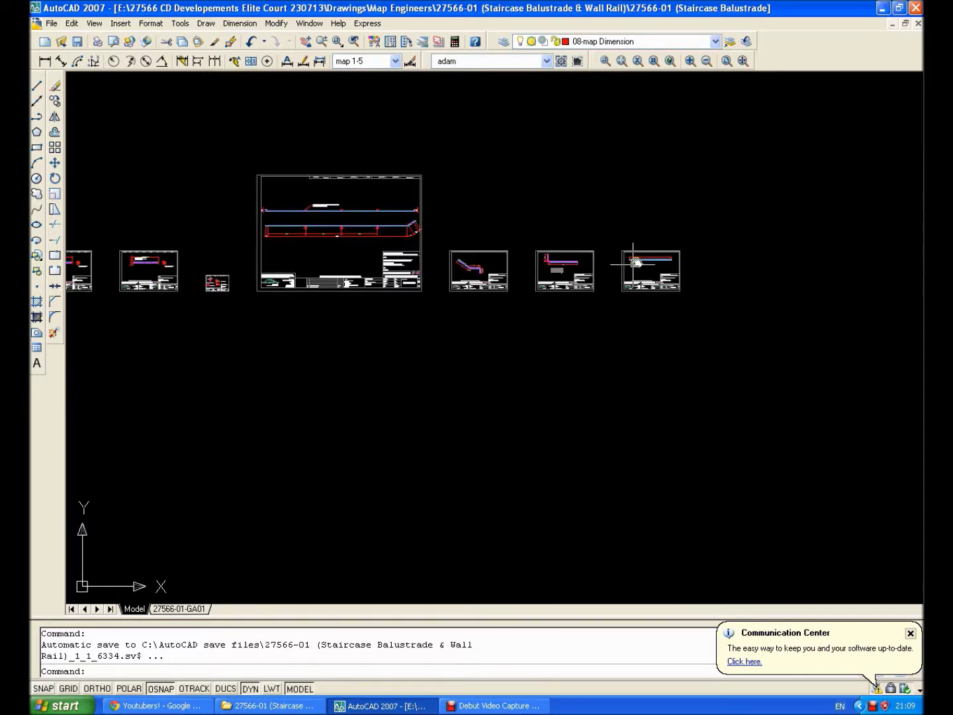
scroll(635, 262, "up", 10)
scroll(719, 247, "down", 3)
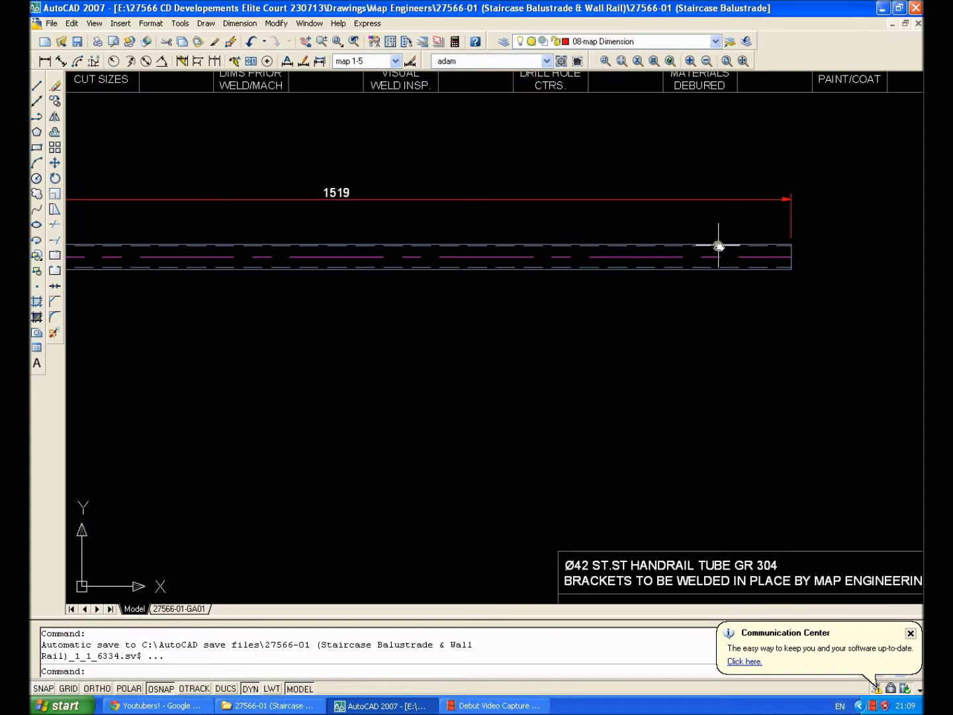
scroll(730, 212, "down", 1)
scroll(729, 217, "down", 4)
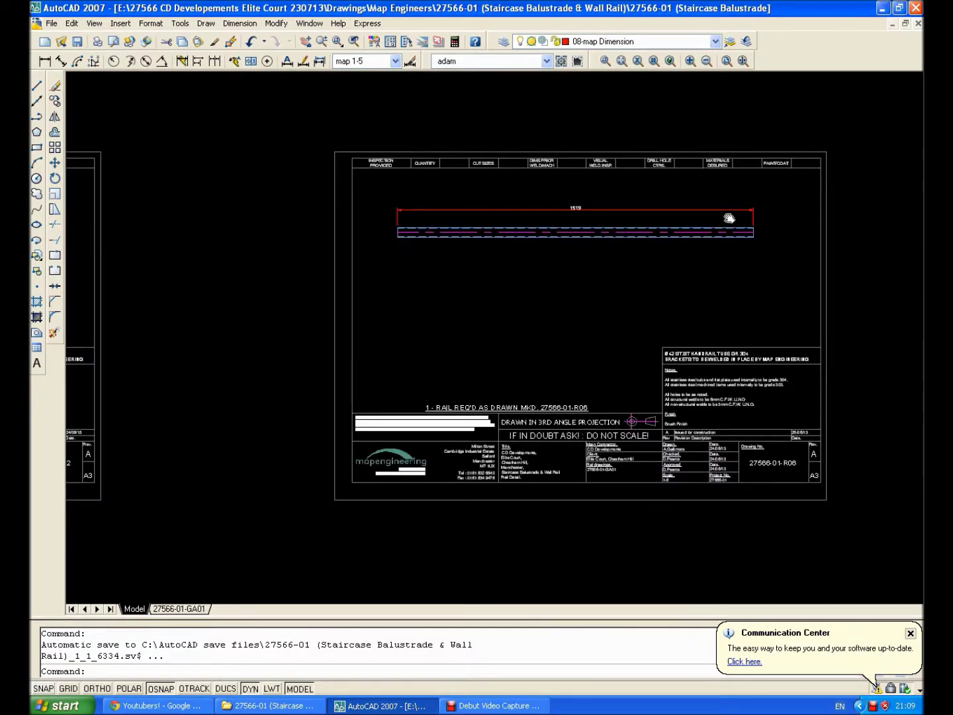
middle_click_drag(480, 219, 860, 322)
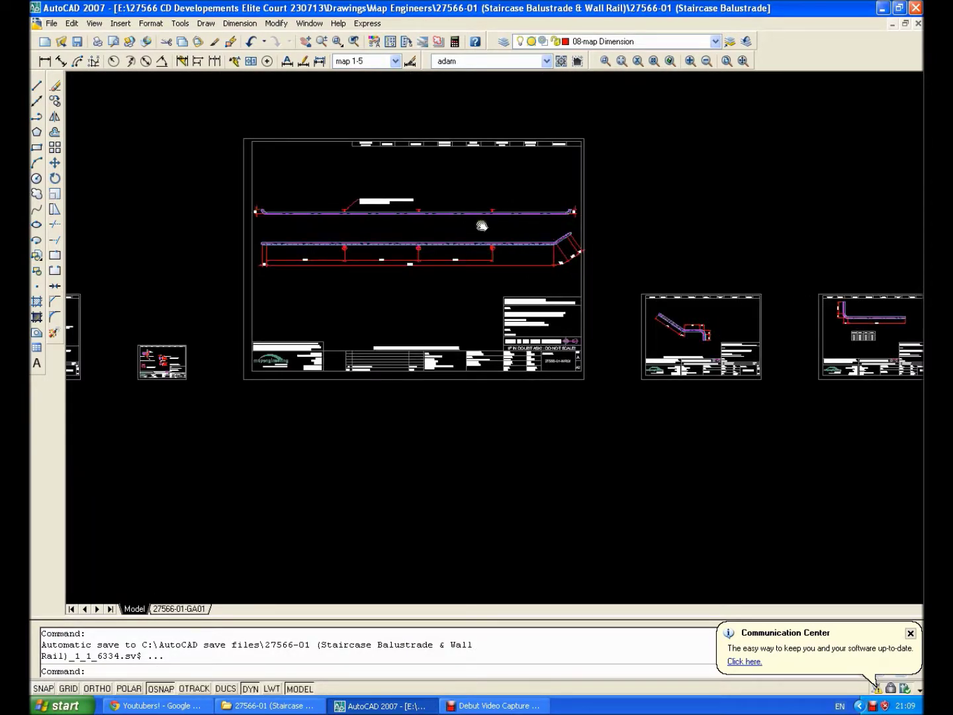
scroll(480, 221, "down", 3)
scroll(467, 275, "up", 2)
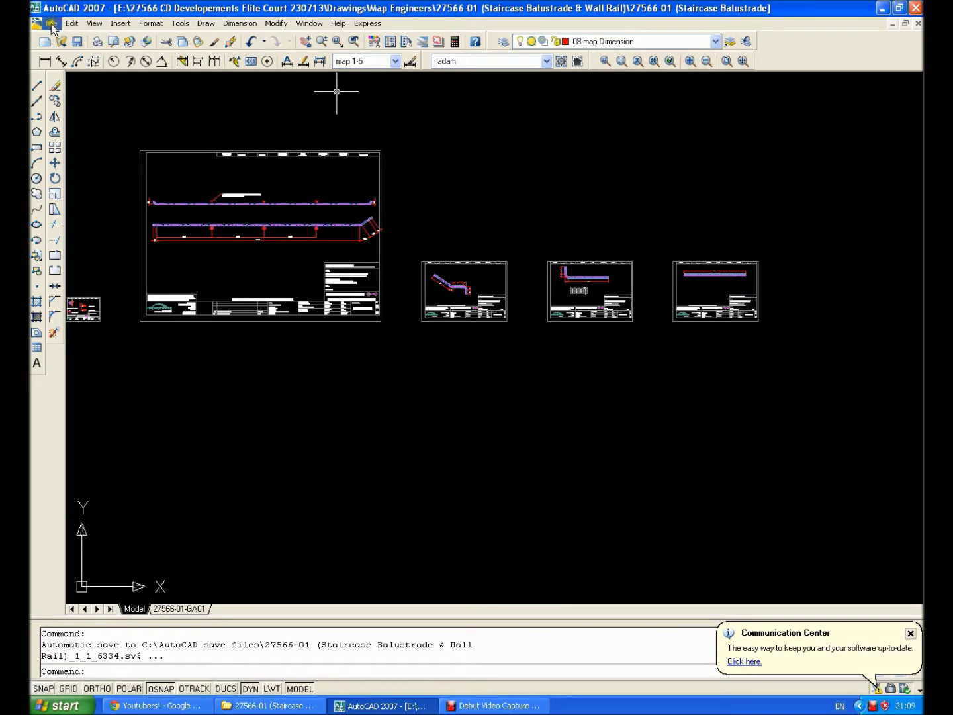
Start a plot of model space using the <Previous plot> page setup
left_click(52, 25)
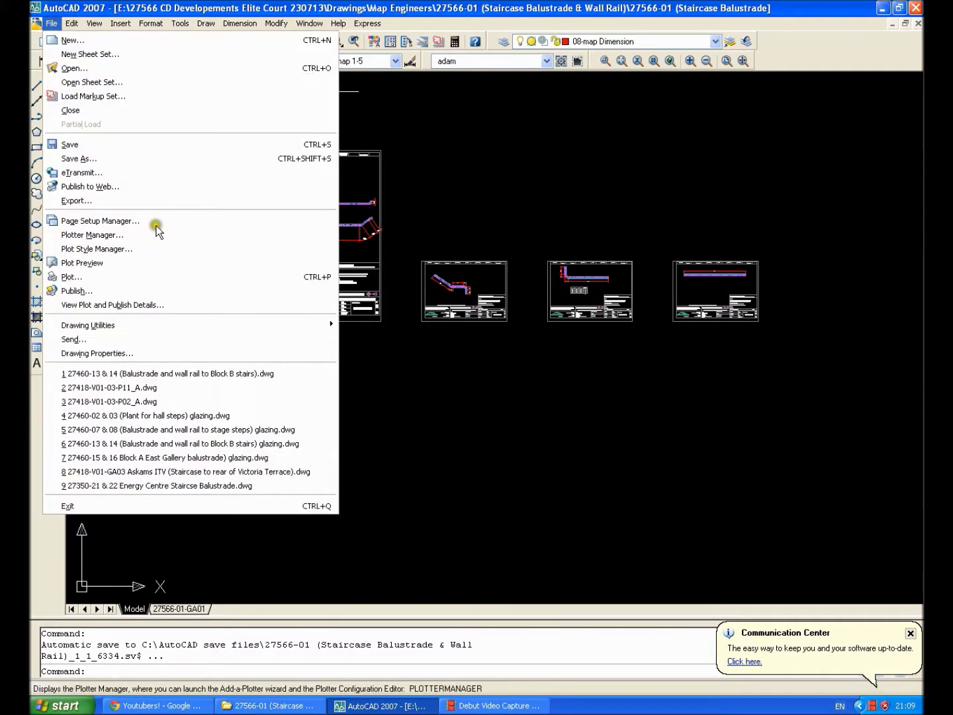
left_click(76, 273)
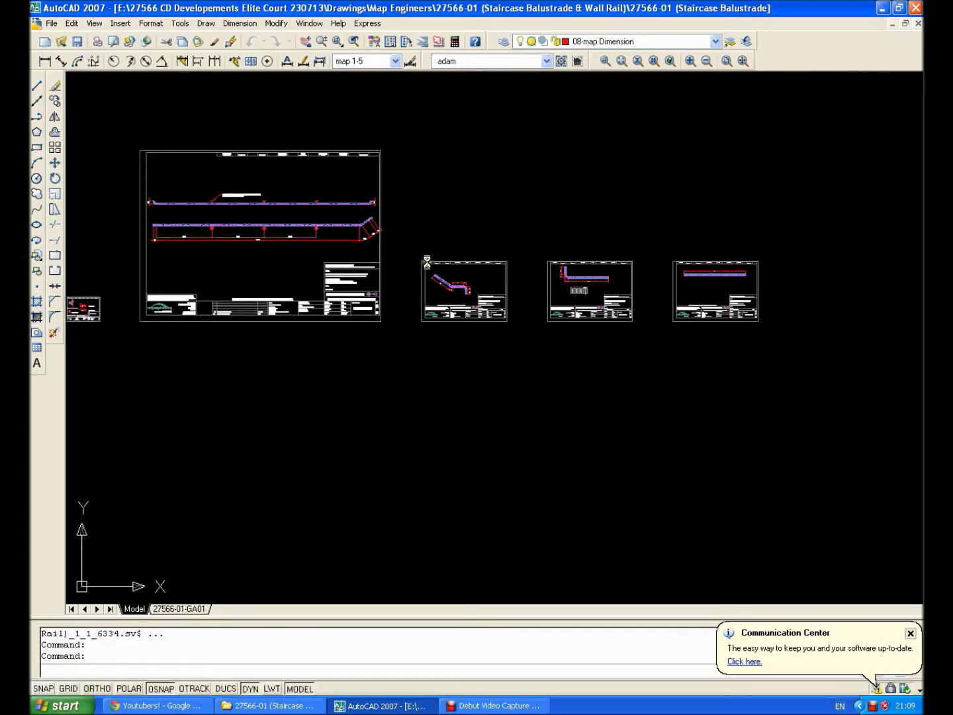
left_click(666, 179)
scroll(380, 314, "up", 3)
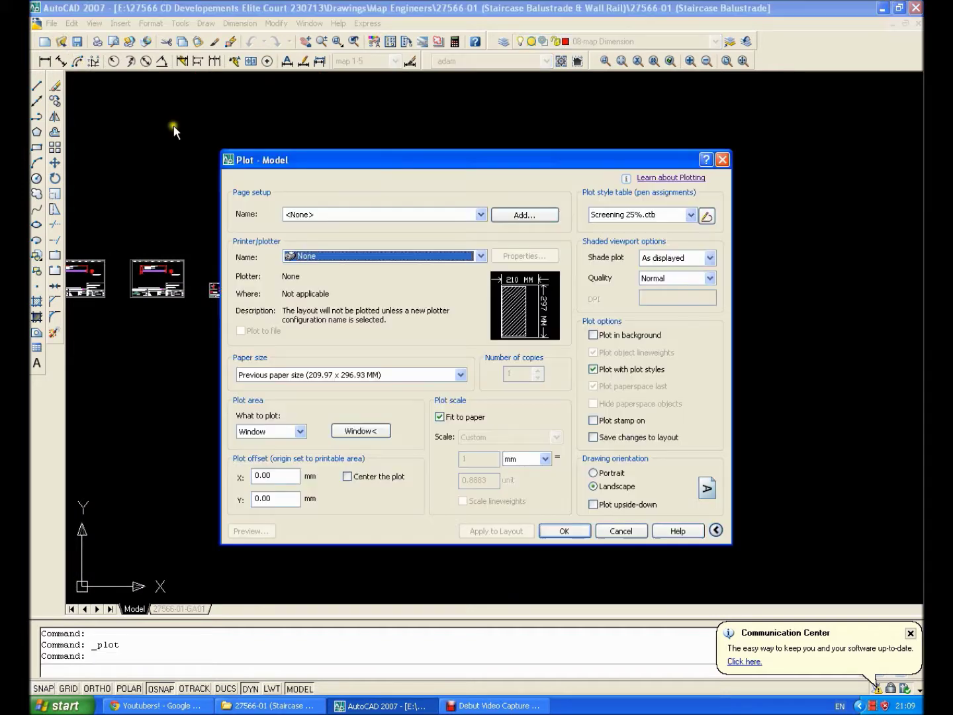
left_click(480, 214)
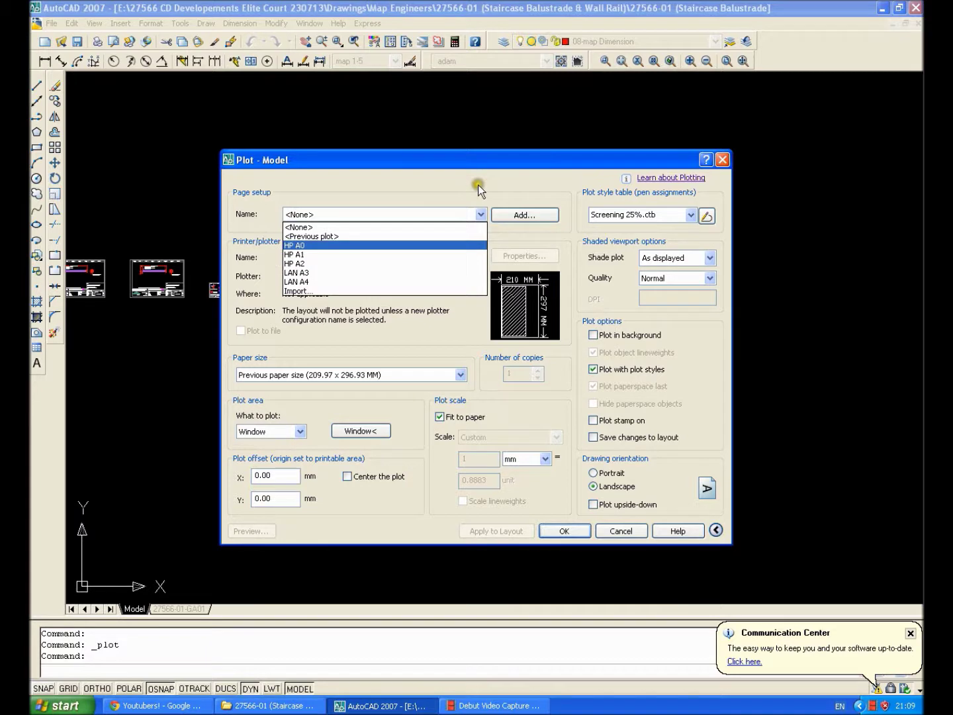
left_click(386, 236)
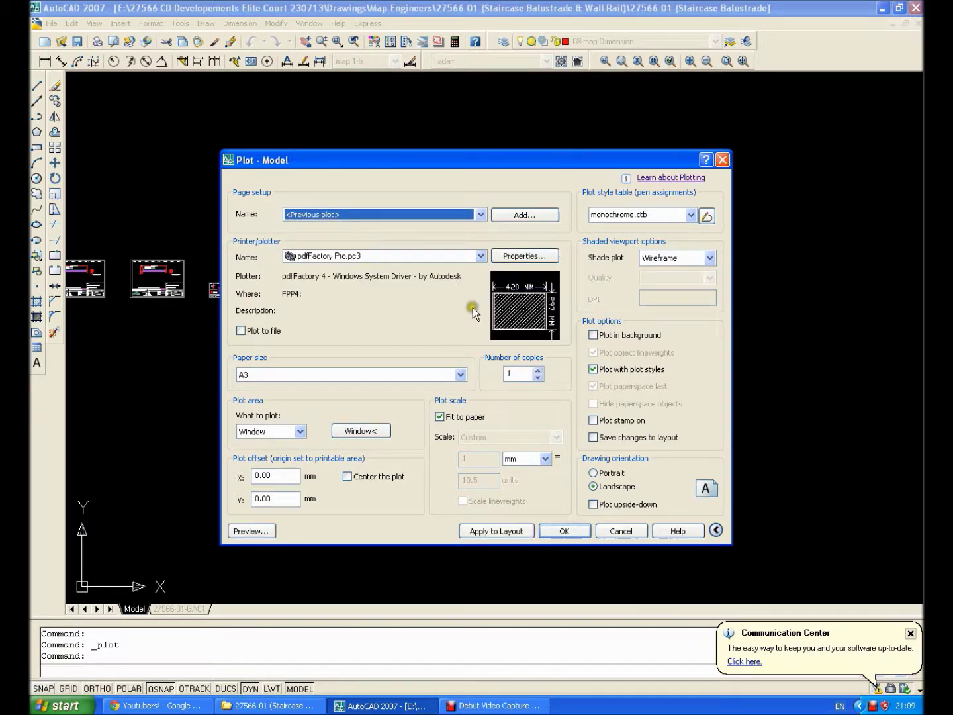
Choose pdfFactory Pro as the plotter for the model space plot
left_click(480, 256)
scroll(451, 275, "up", 2)
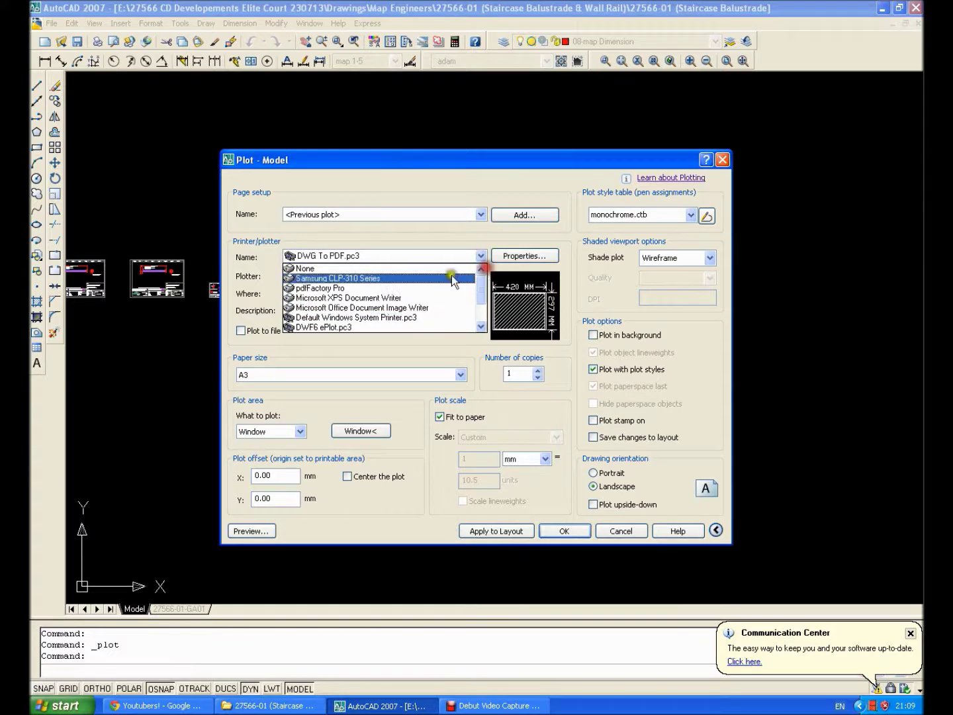
left_click(327, 289)
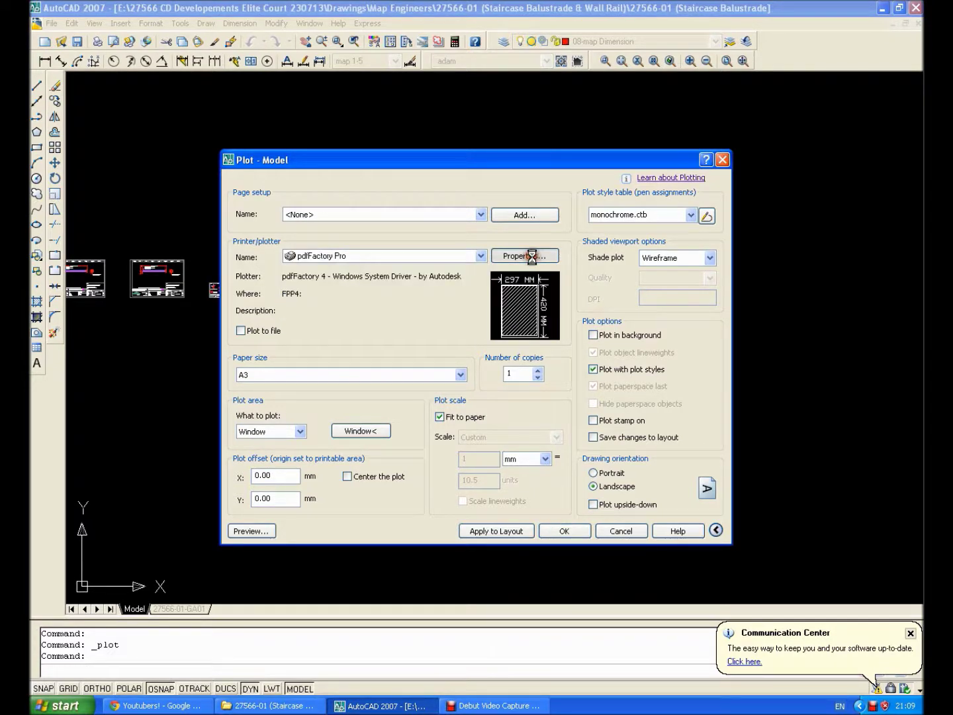
Set the pdfFactory Pro custom properties to A2 paper in landscape orientation and accept the printer configuration changes
left_click(486, 423)
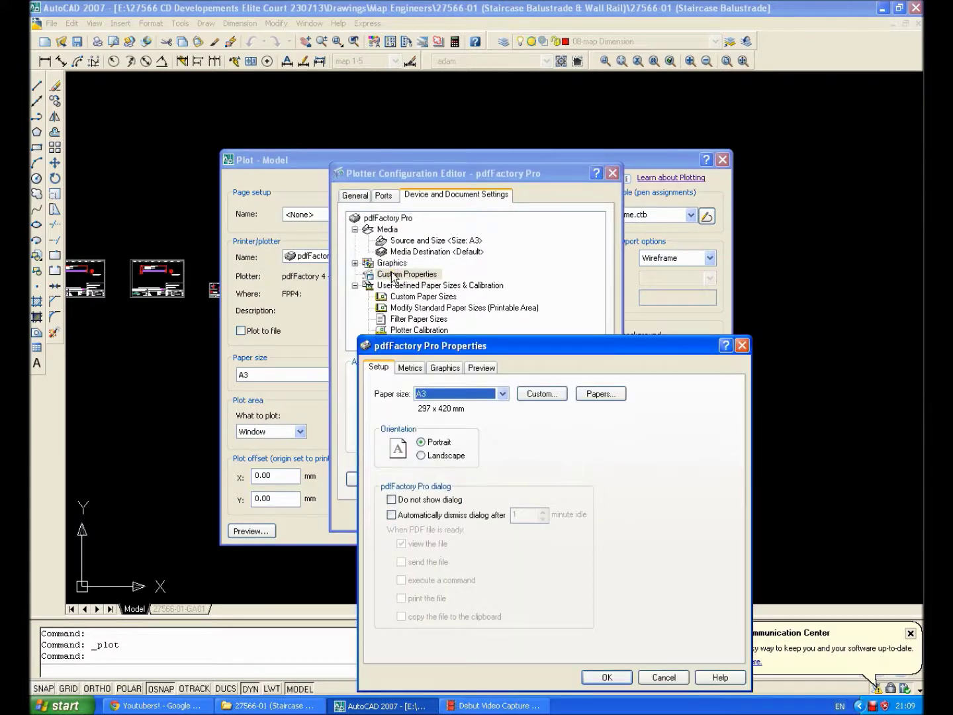
left_click(493, 394)
scroll(431, 437, "up", 3)
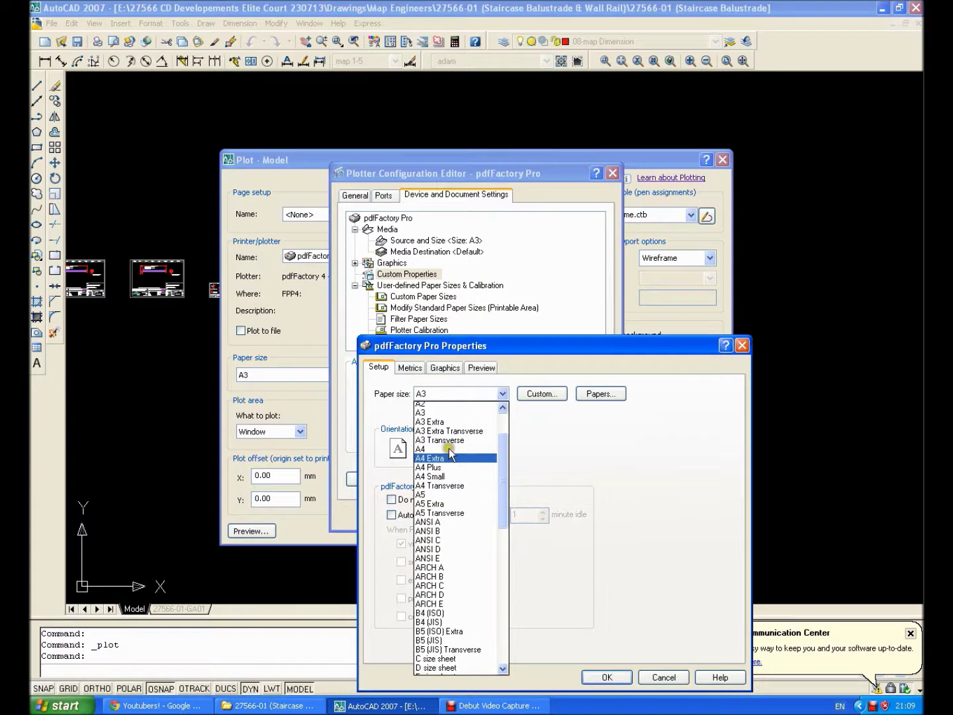
left_click(421, 479)
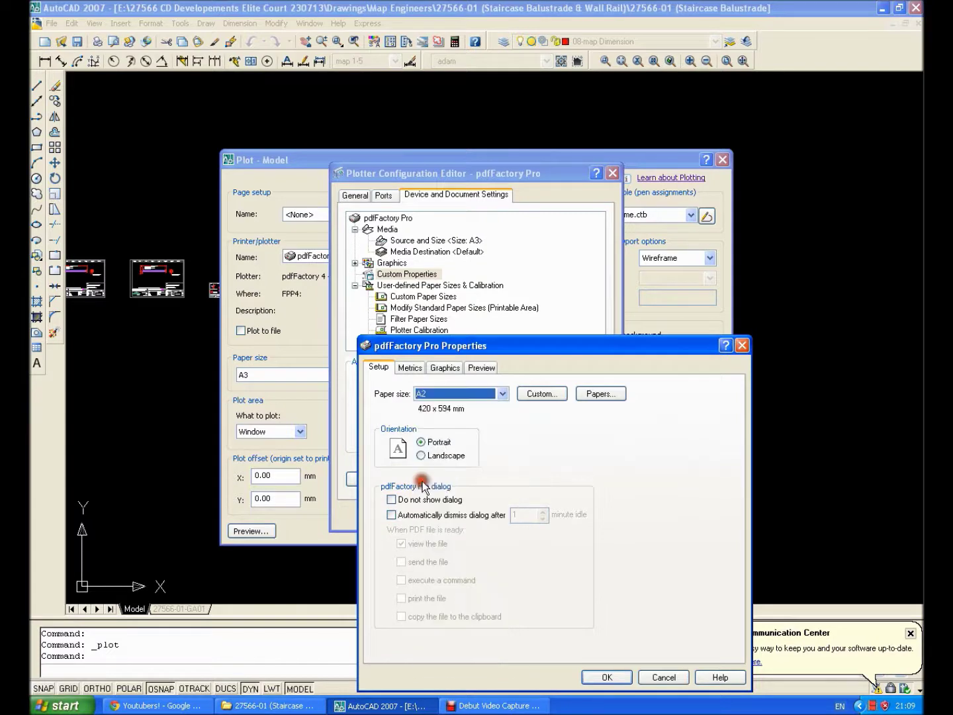
left_click(421, 456)
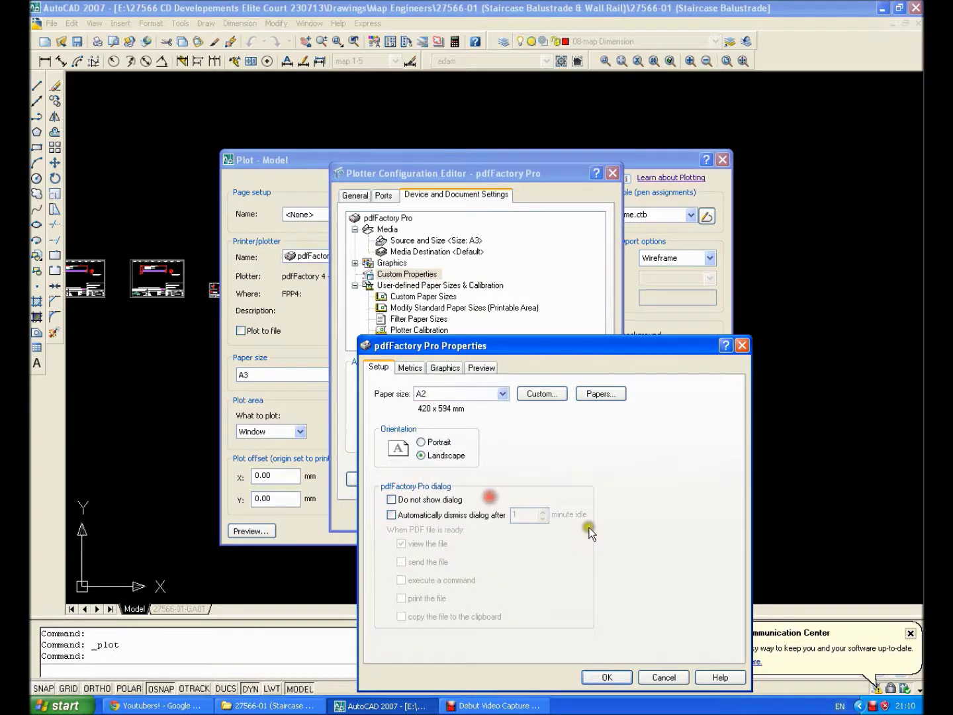
left_click(607, 676)
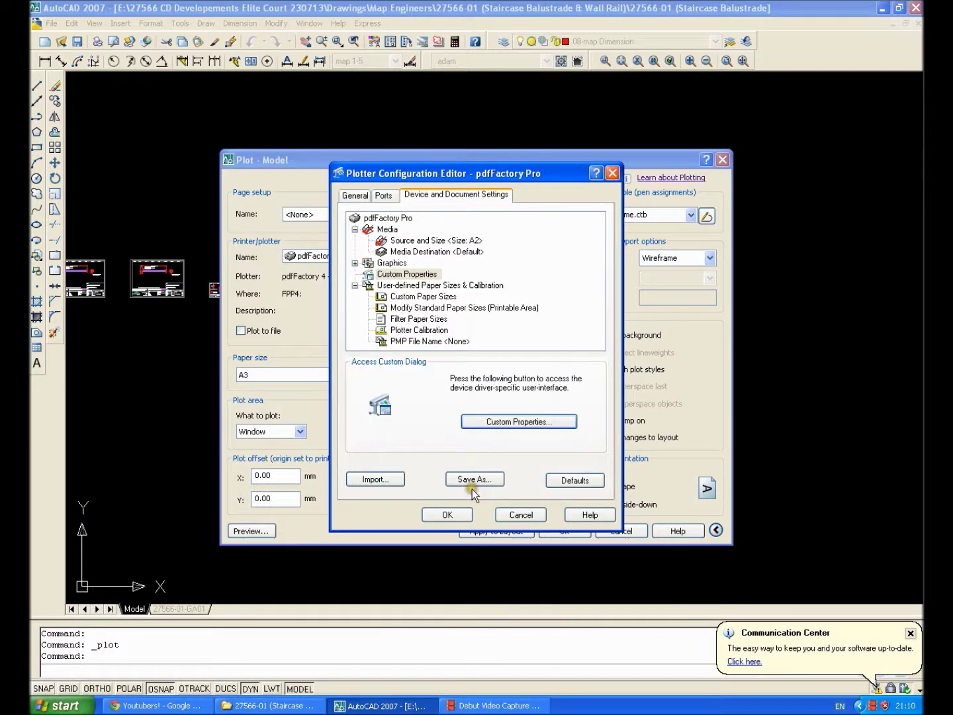
left_click(448, 515)
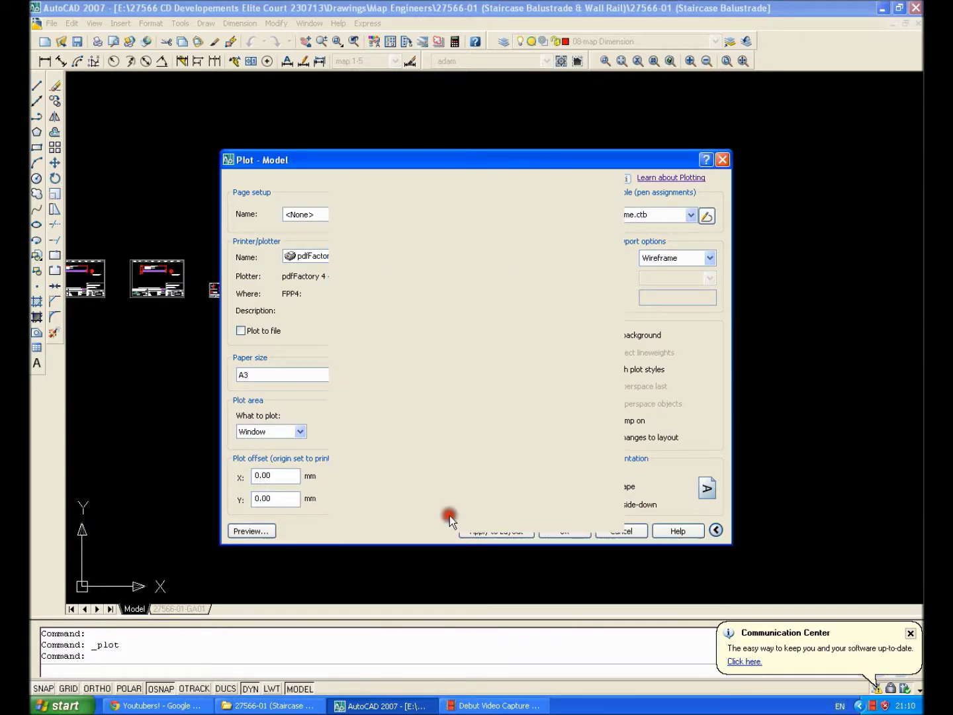
left_click(448, 402)
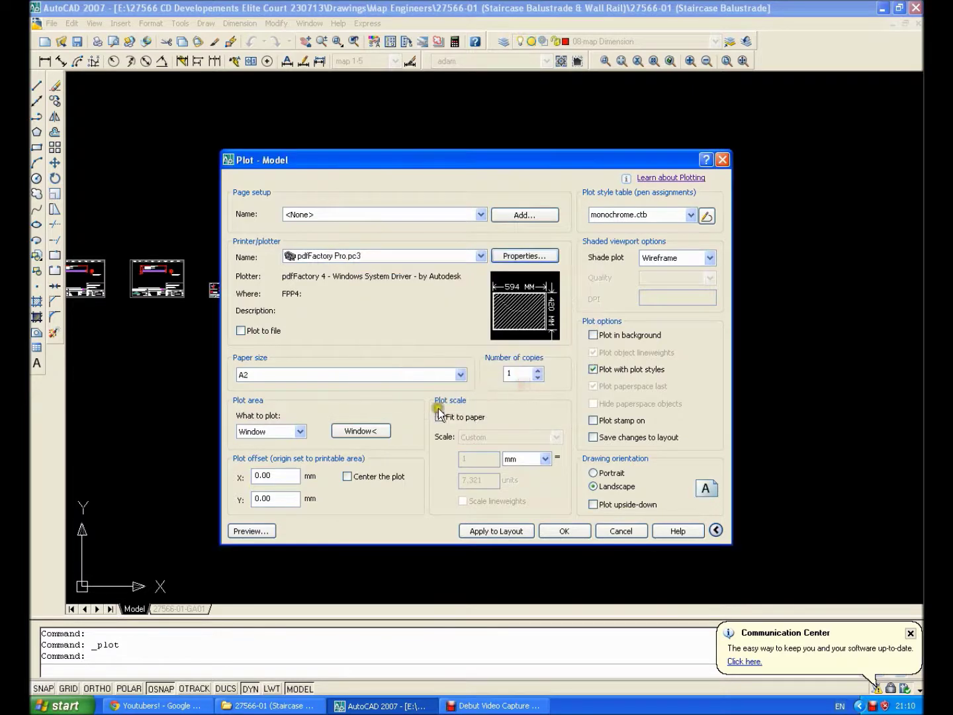
Define the plot window around the large wall rail sheet 27566-01-WR01
left_click(360, 431)
scroll(259, 189, "up", 3)
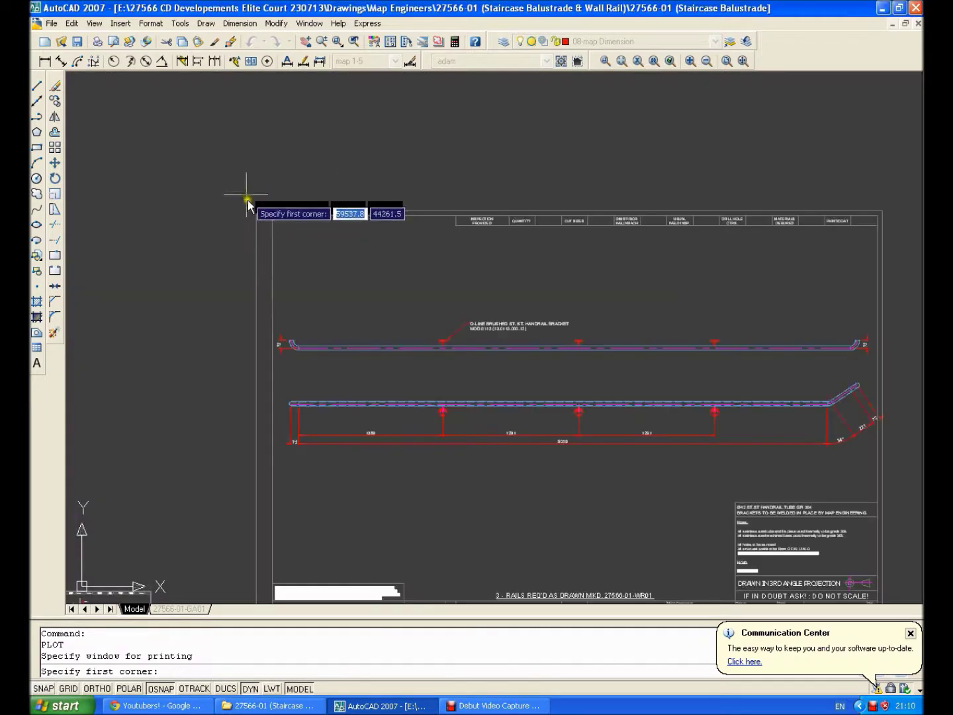
left_click(255, 208)
scroll(201, 192, "down", 2)
scroll(447, 377, "up", 5)
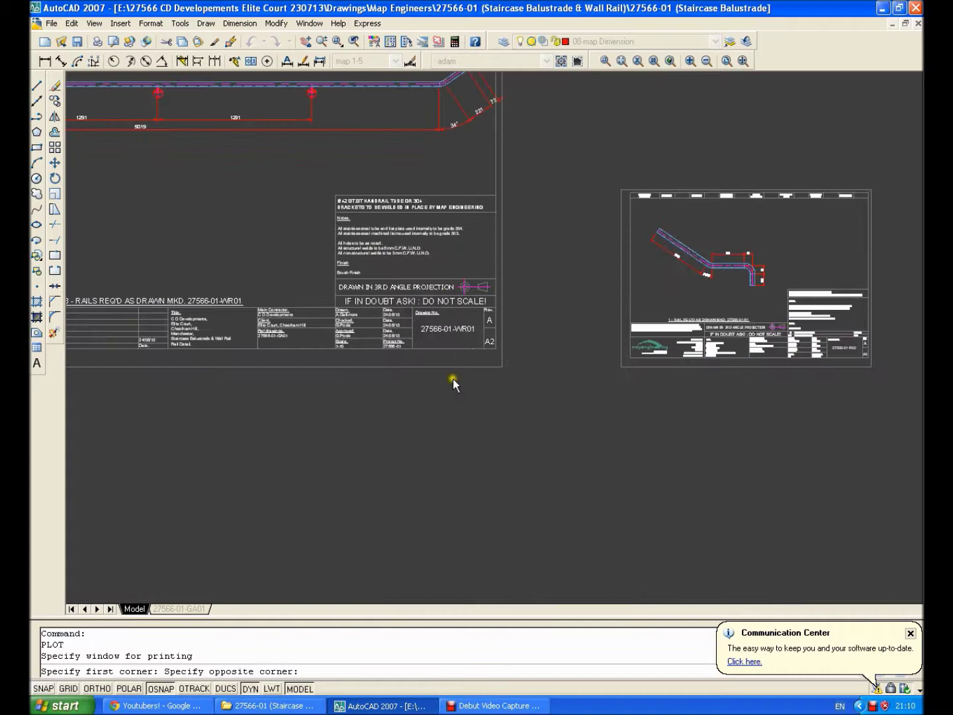
left_click(453, 378)
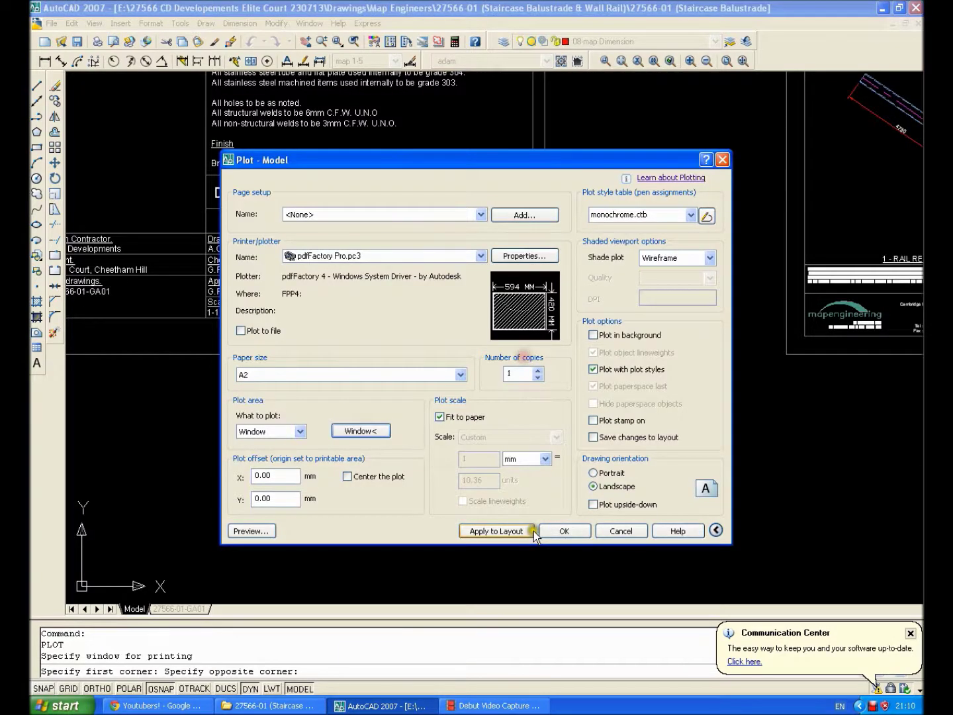
Plot the wall rail sheet to pdfFactory Pro, dismiss the registration dialog and minimize the PDF preview
left_click(563, 531)
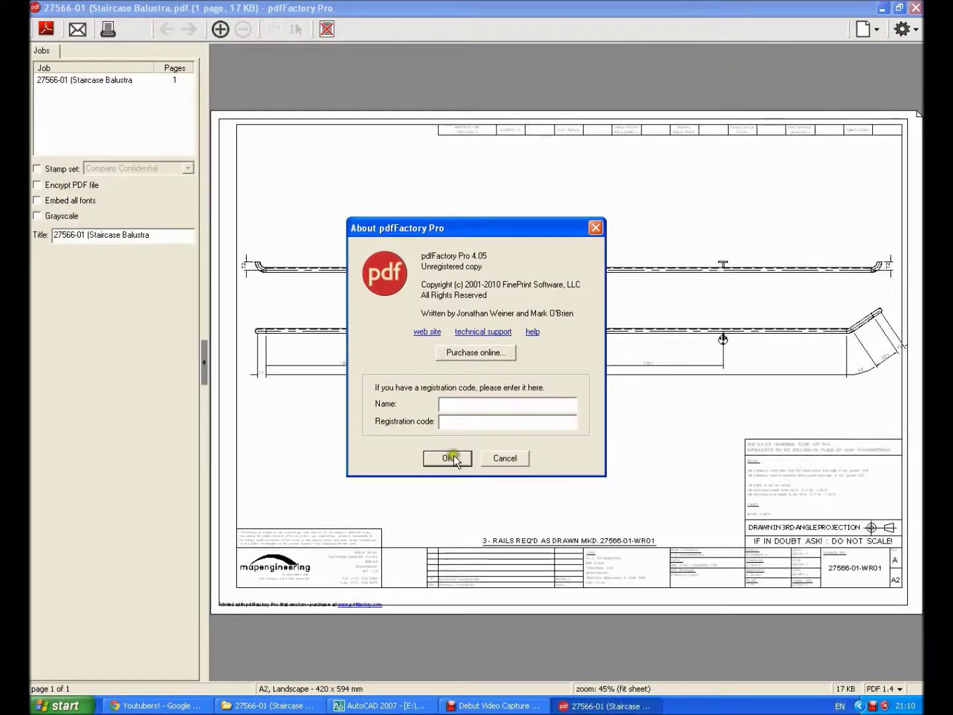
left_click(596, 229)
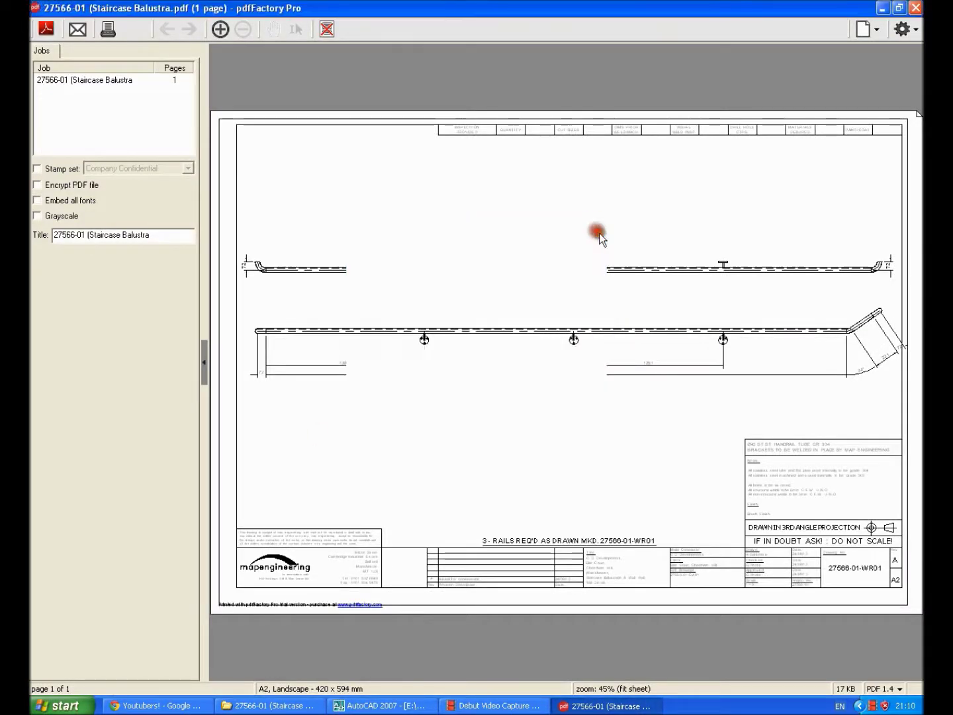
left_click(882, 8)
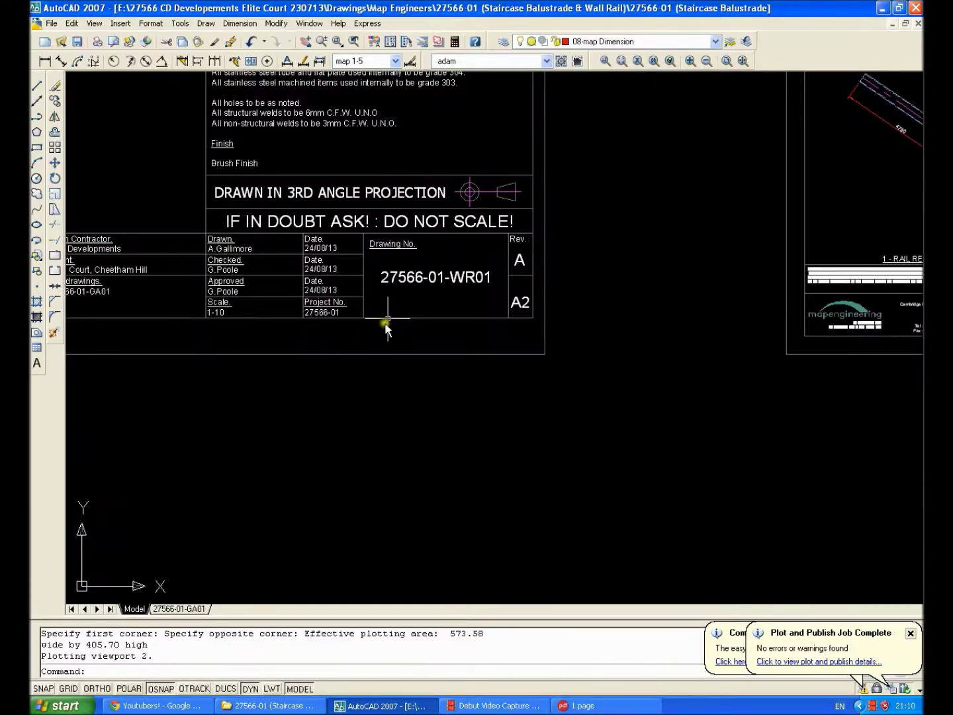
Start another model space plot from the <Previous plot> page setup and choose pdfFactory Pro as the plotter
scroll(386, 323, "down", 4)
key("ctrl+p")
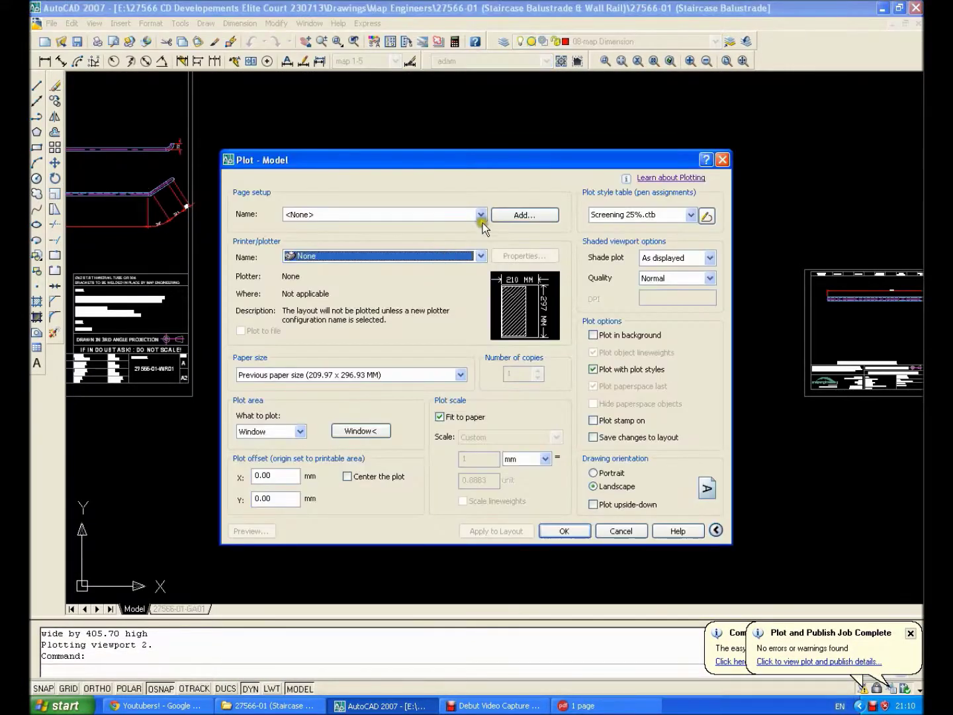
left_click(481, 214)
left_click(324, 235)
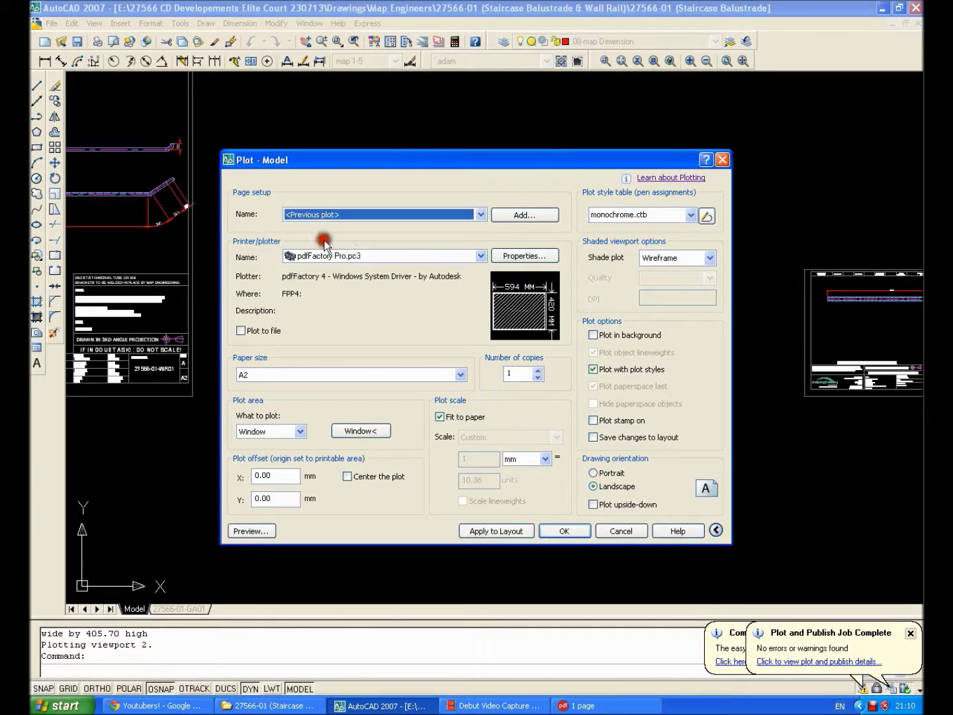
left_click(456, 260)
scroll(463, 278, "up", 2)
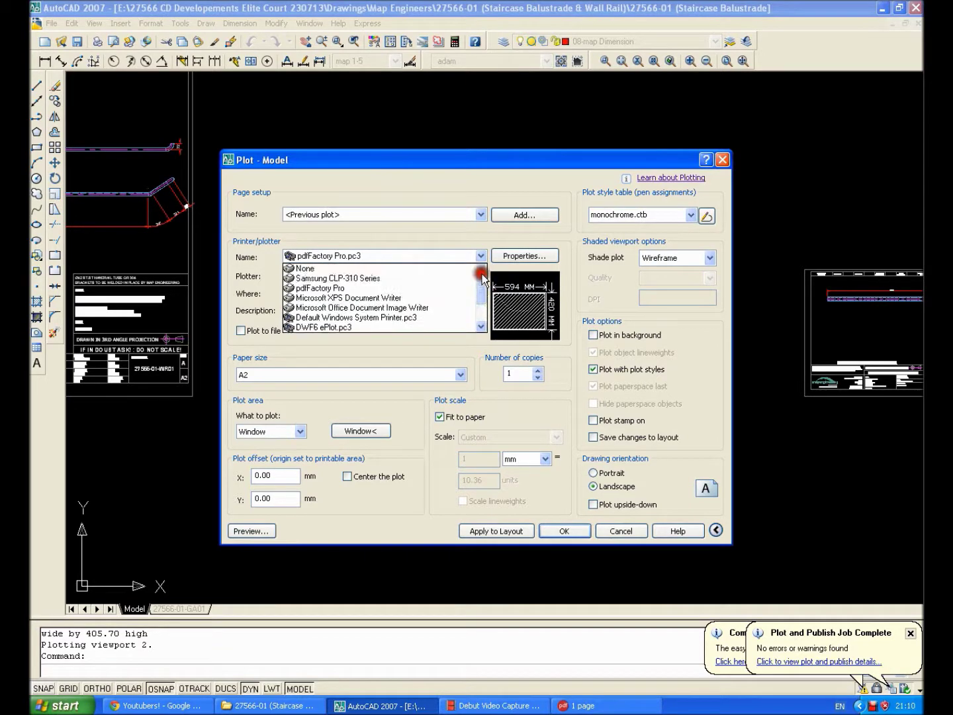
left_click(340, 289)
Set the plot's paper size to A3
left_click(462, 374)
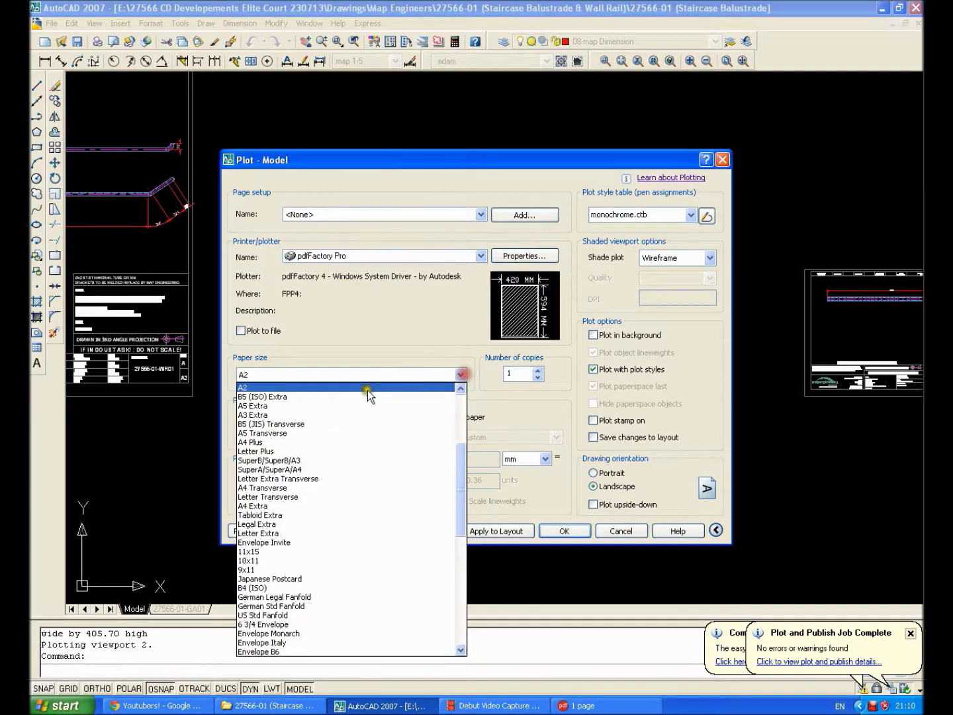
scroll(268, 558, "up", 3)
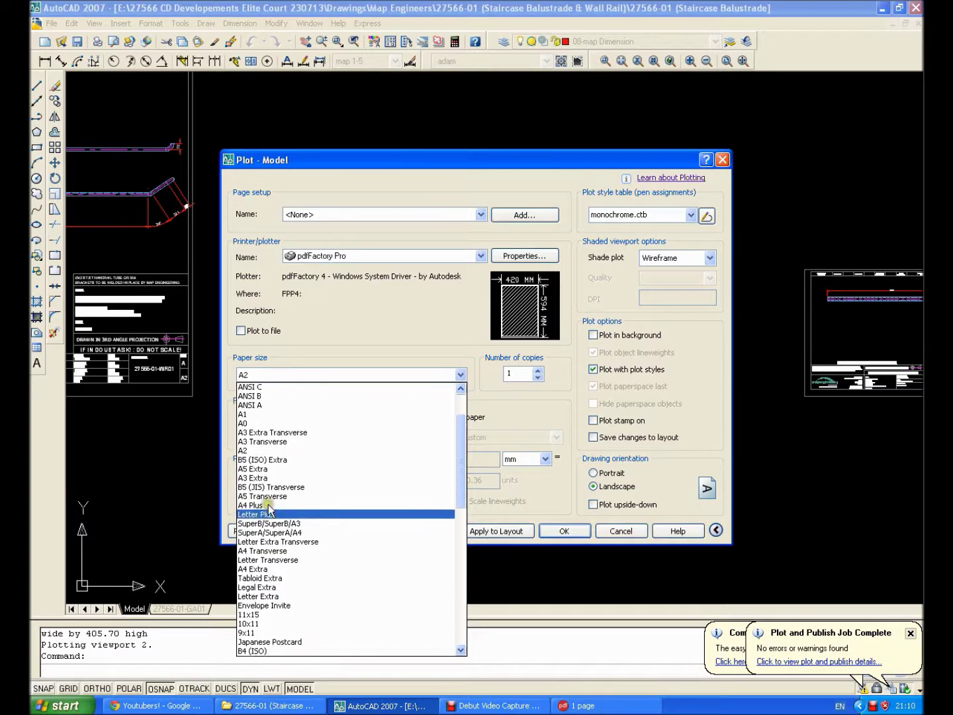
scroll(268, 511, "down", 3)
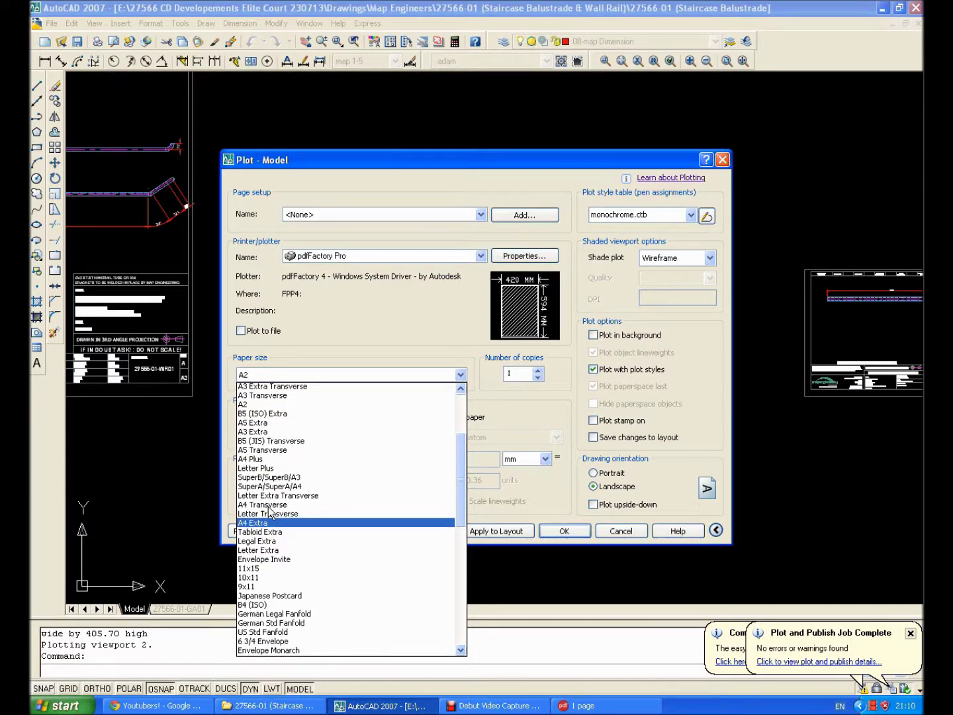
scroll(270, 511, "down", 10)
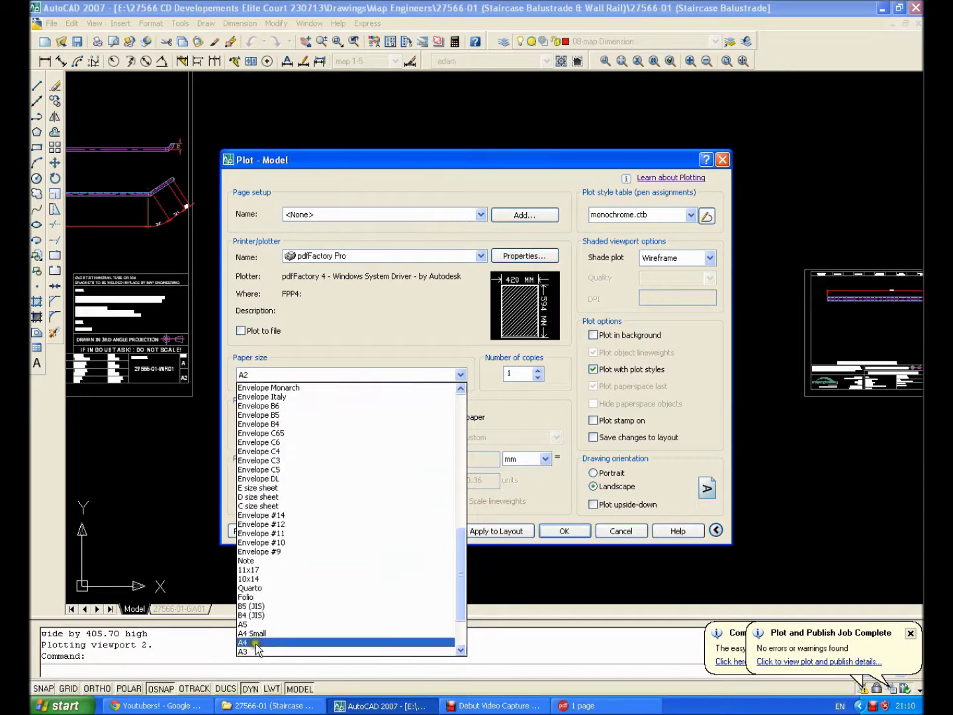
left_click(252, 652)
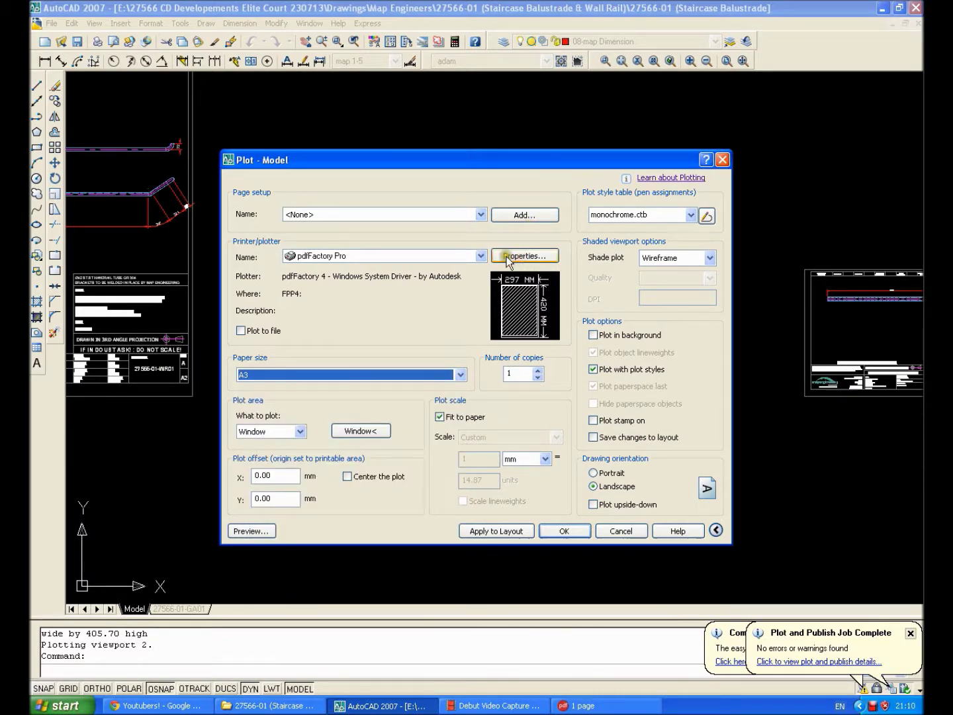
Set the pdfFactory Pro orientation to landscape and save the changes to the printer configuration file
left_click(509, 258)
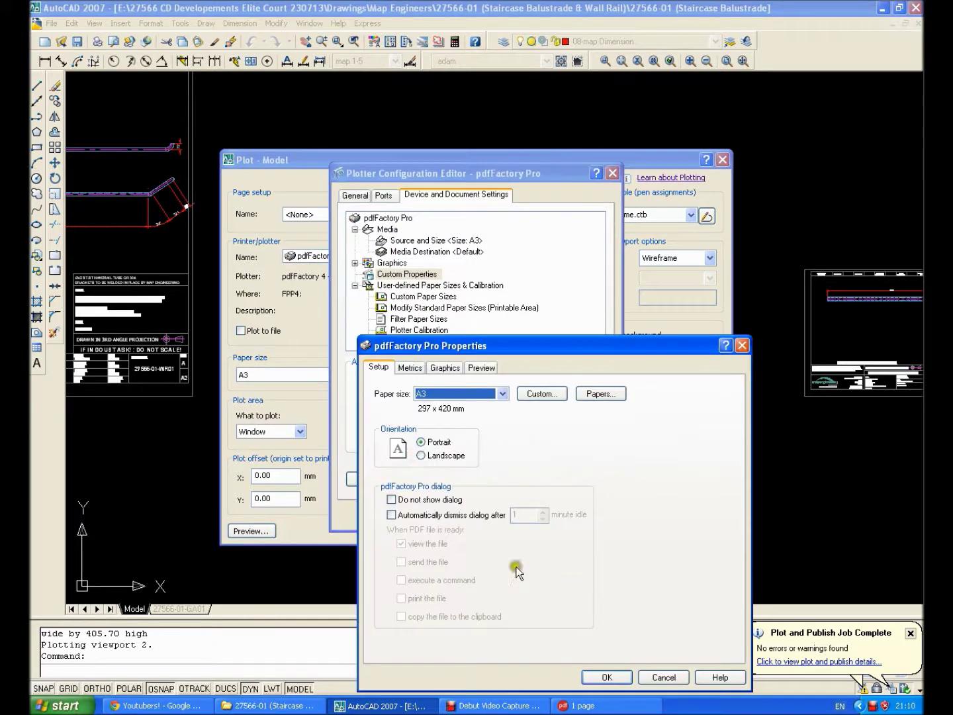
left_click(422, 456)
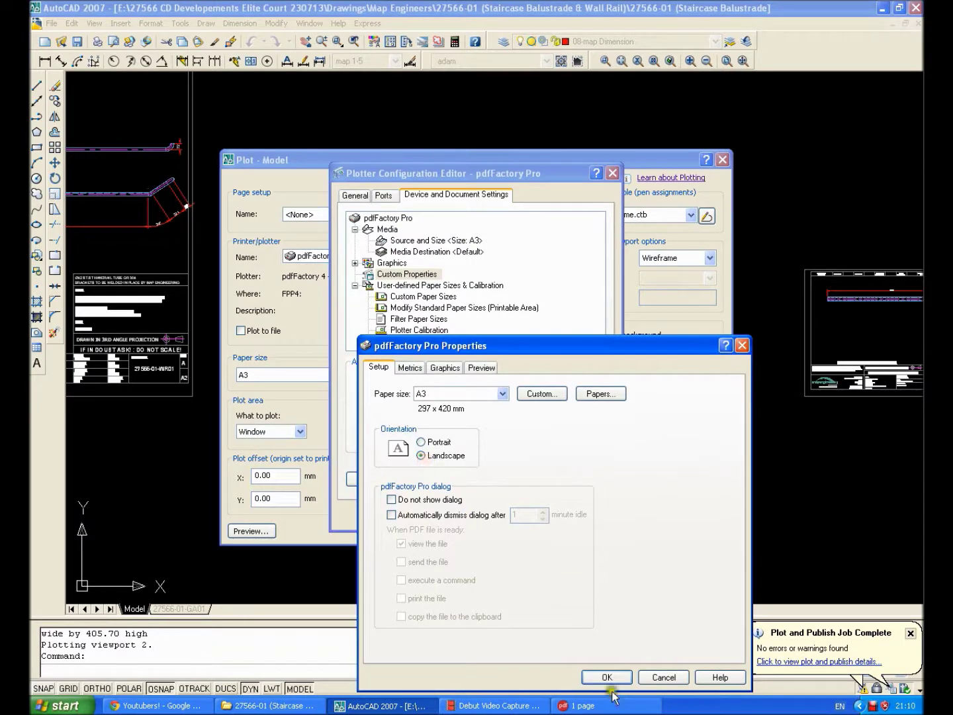
left_click(605, 675)
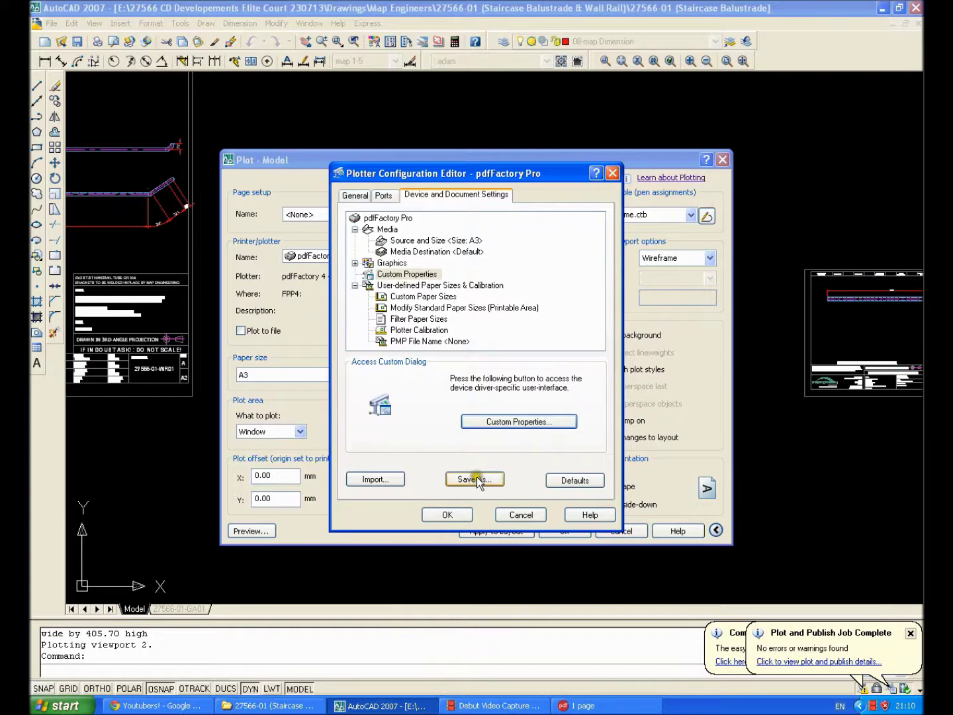
left_click(447, 515)
left_click(371, 349)
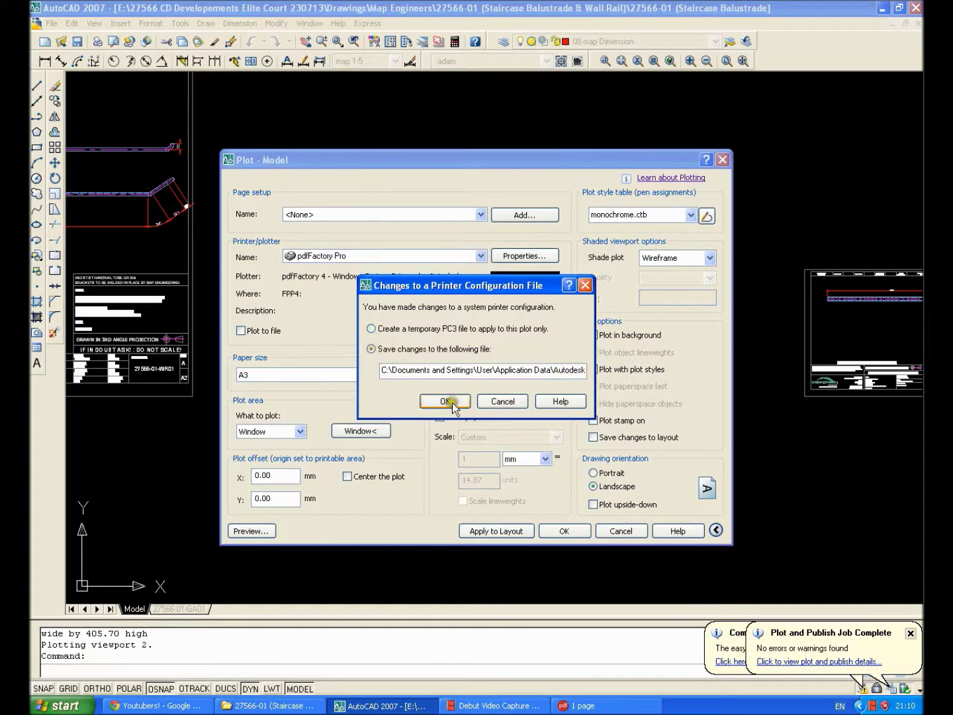
left_click(447, 402)
Window the angled rail sheet 27566-01-R02 as the plot area and plot it
left_click(363, 431)
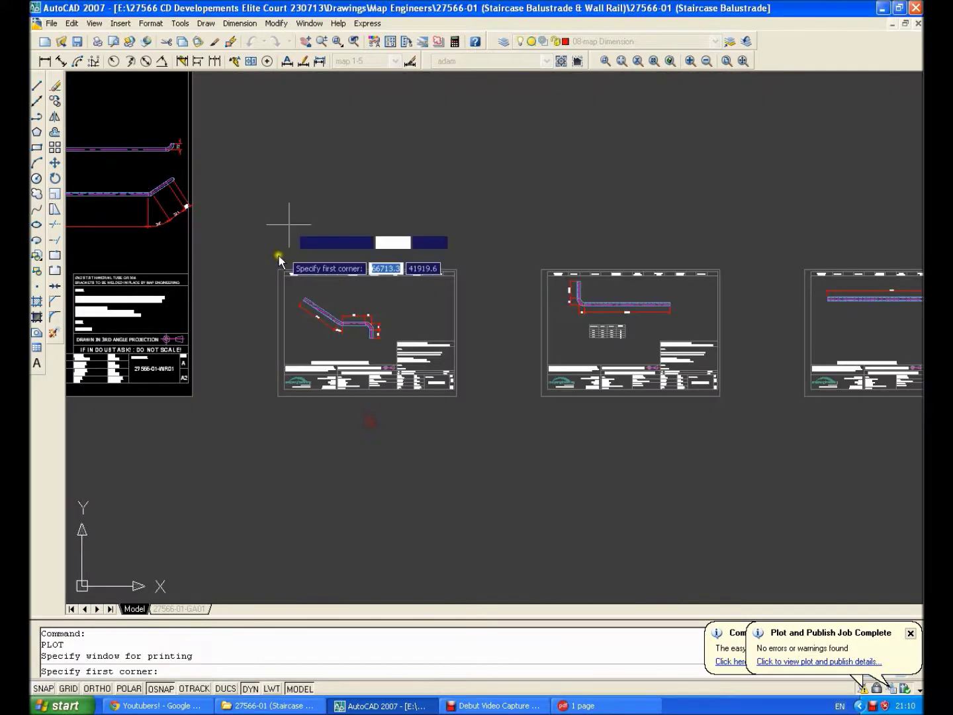
left_click(275, 257)
scroll(395, 297, "up", 3)
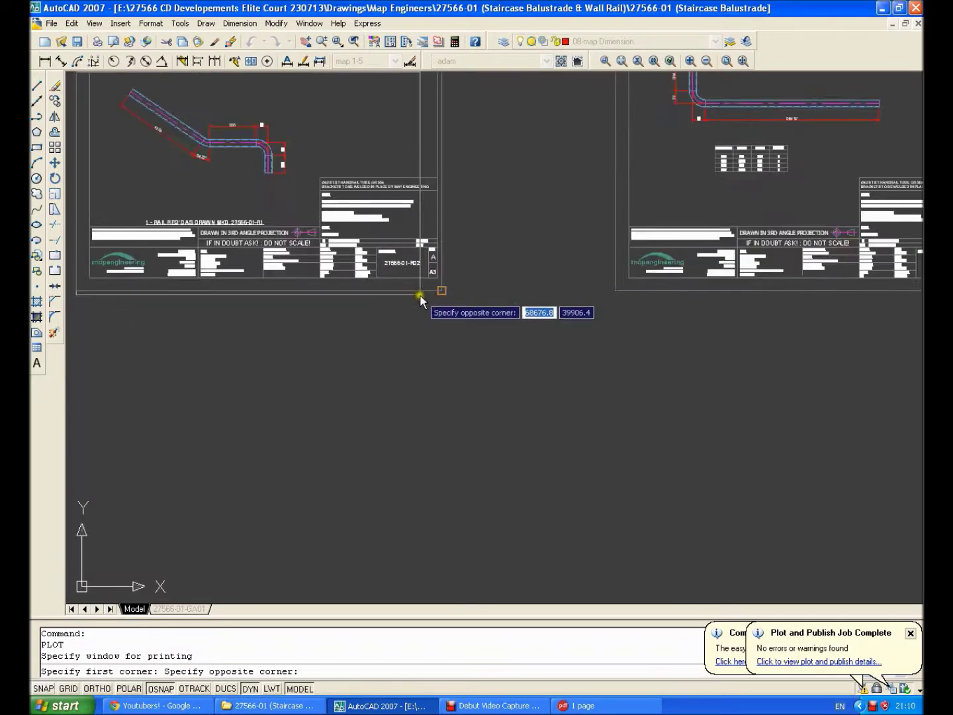
left_click(420, 294)
left_click(564, 530)
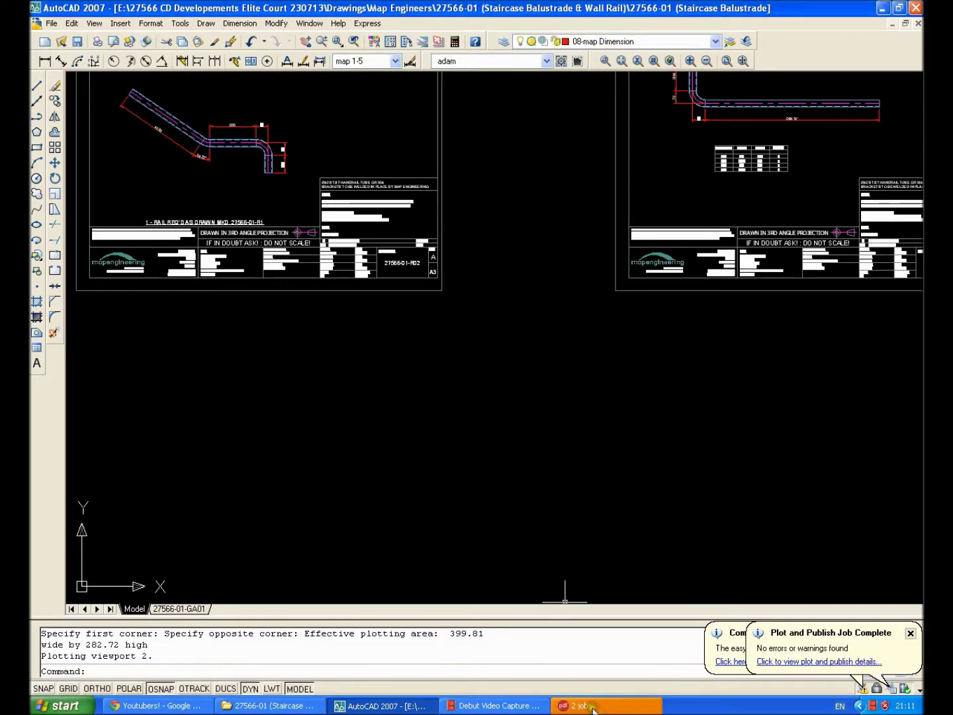
Start a plot for the L-shaped rail sheet using the <Previous plot> page setup
scroll(446, 439, "down", 5)
scroll(445, 441, "up", 2)
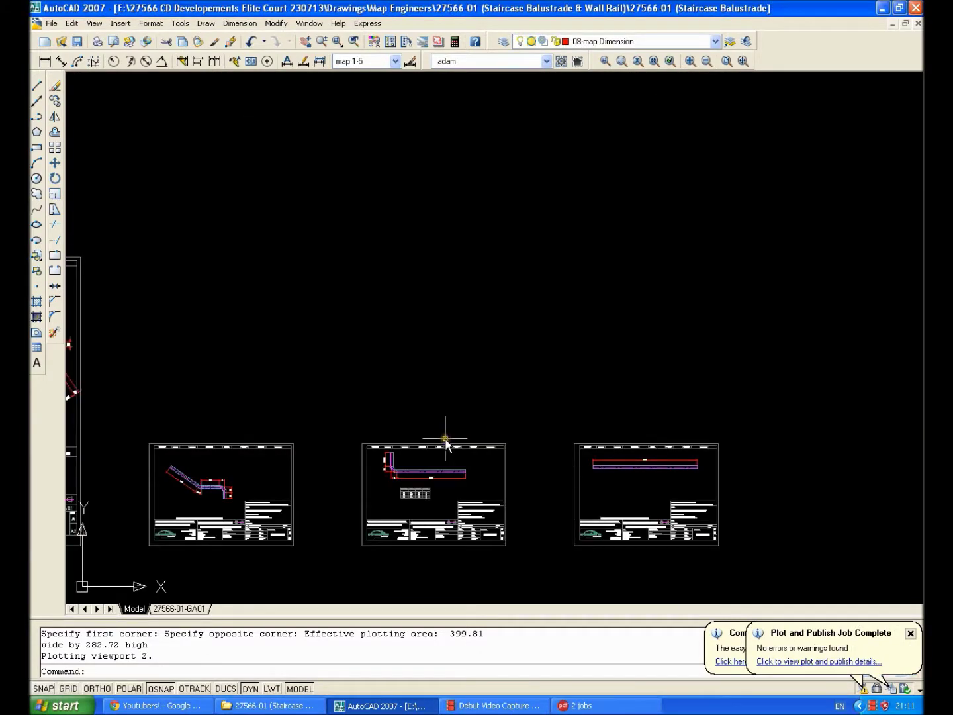
key("ctrl+p")
left_click(483, 215)
left_click(330, 233)
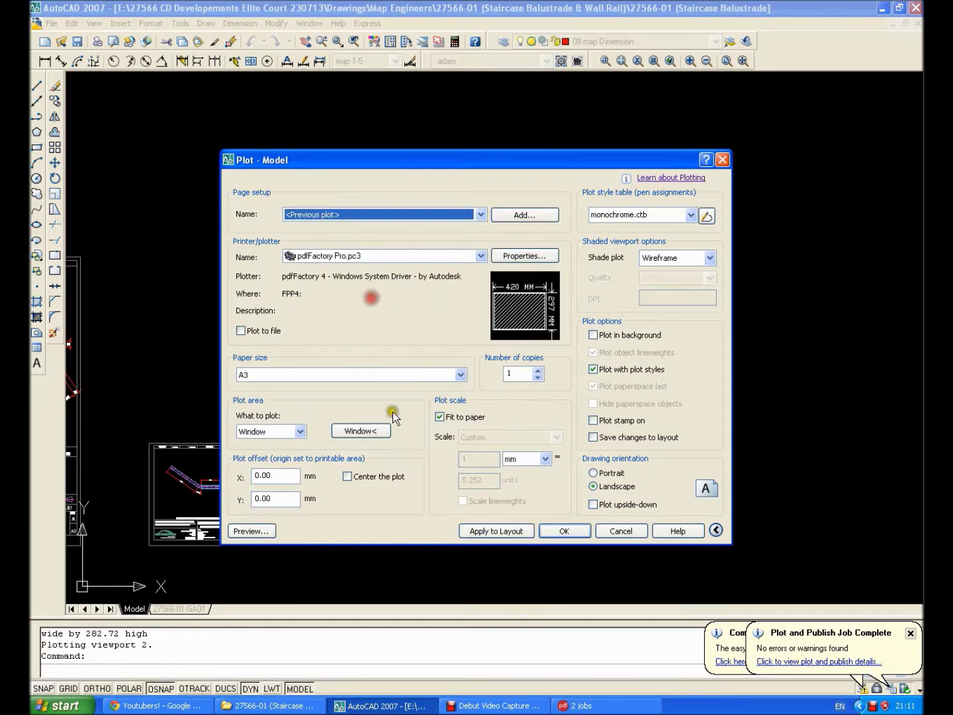
Window the L-shaped rail sheet with its item mark table as the plot area and plot it on A3
left_click(361, 431)
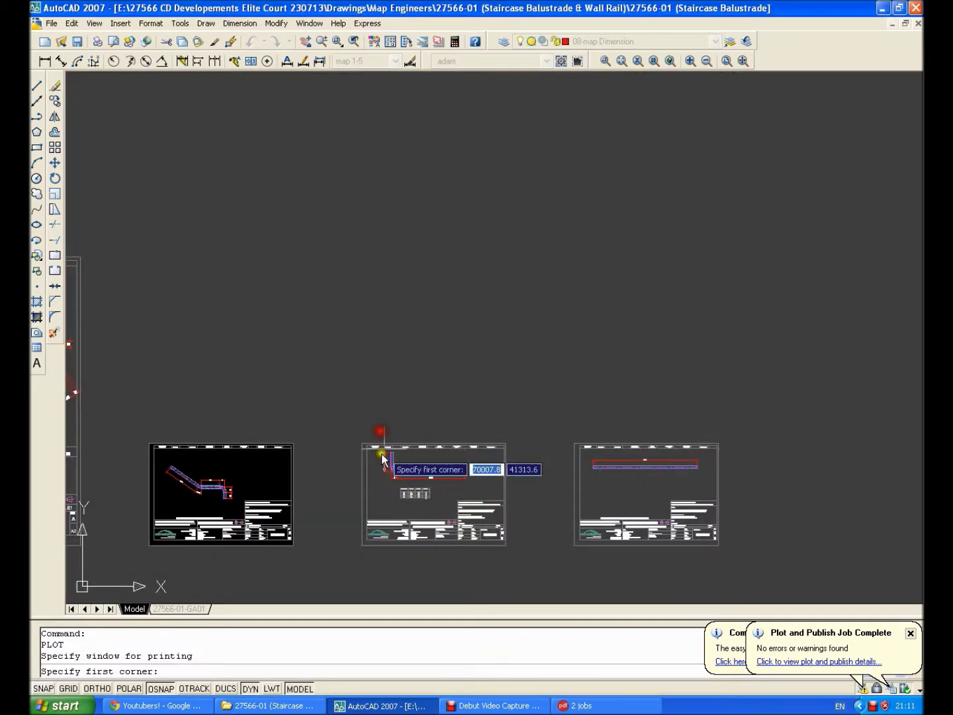
left_click(382, 456)
scroll(408, 389, "up", 3)
left_click(433, 390)
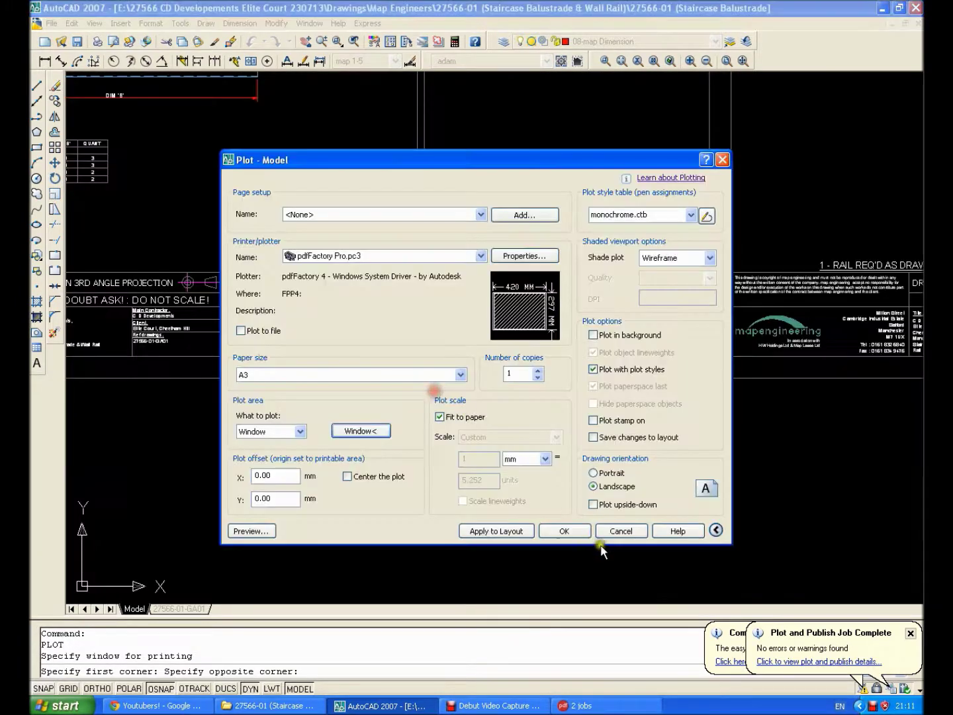
left_click(566, 529)
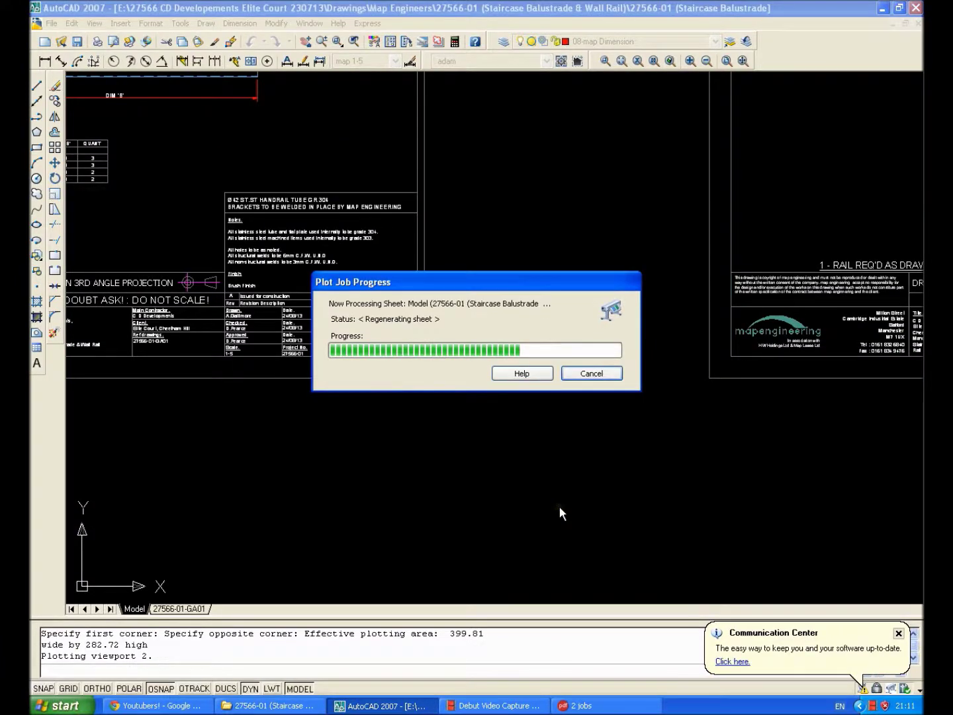
Switch to pdfFactory Pro and check the first two plotted jobs and their available job options
scroll(617, 499, "down", 6)
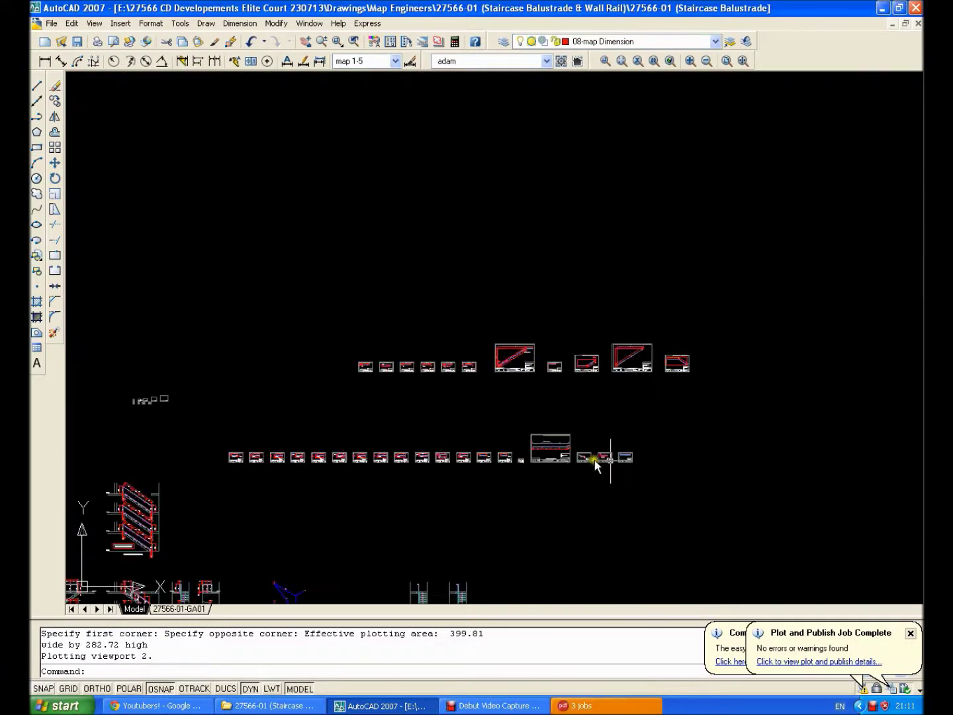
left_click(611, 707)
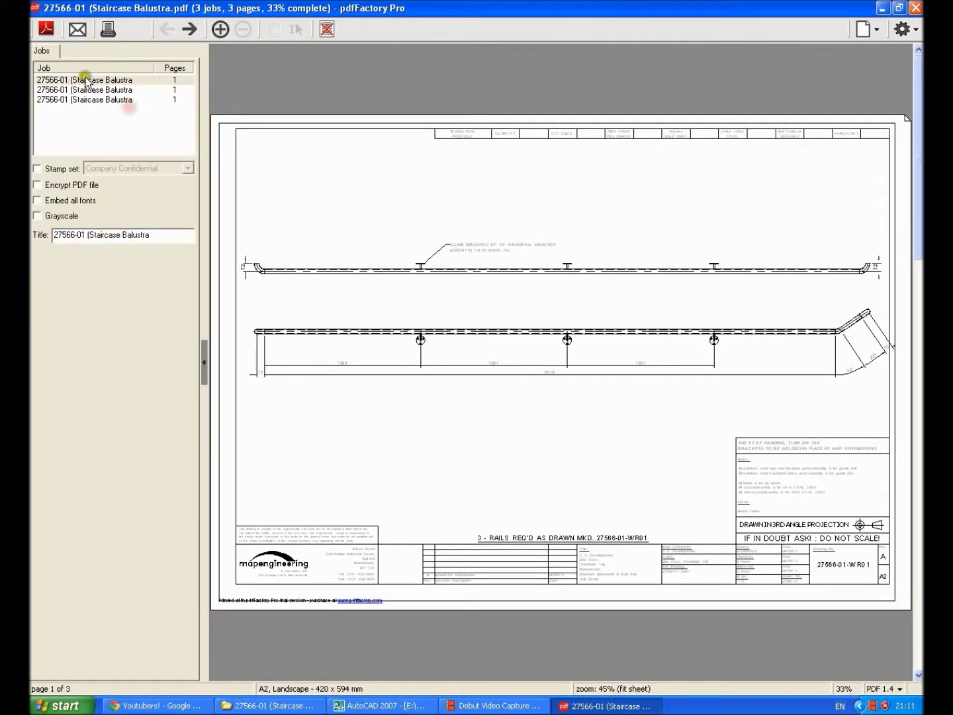
left_click(114, 81)
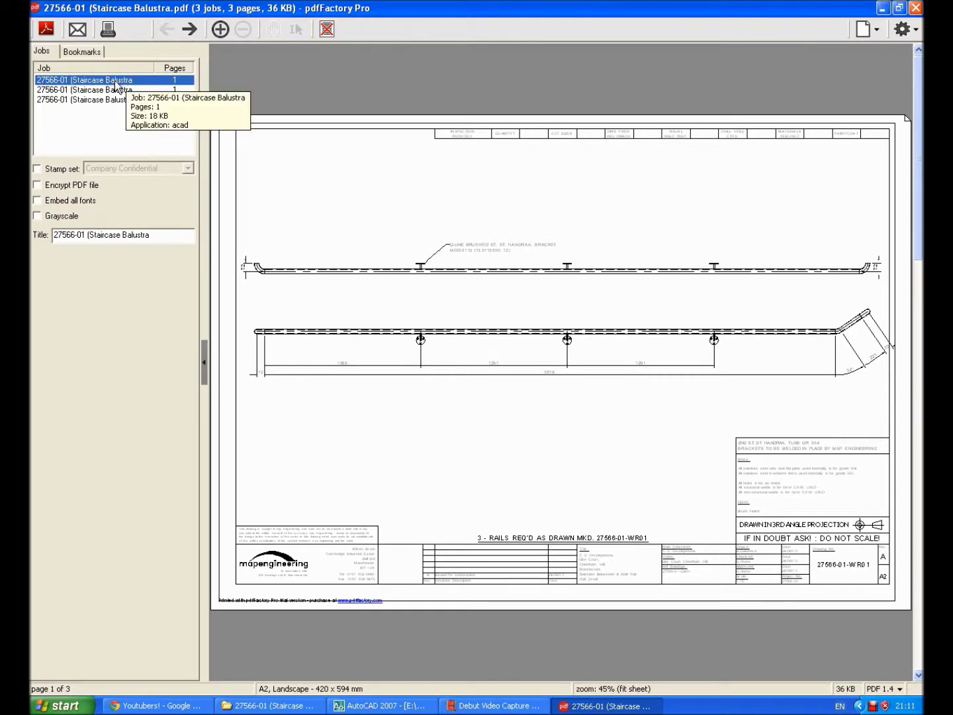
right_click(115, 82)
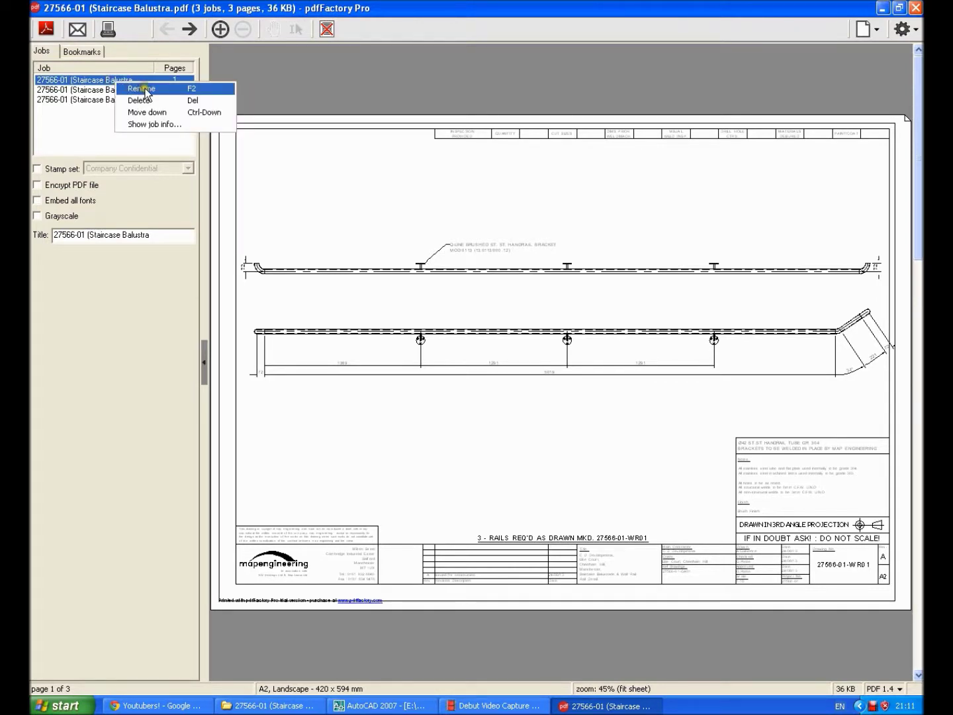
left_click(83, 90)
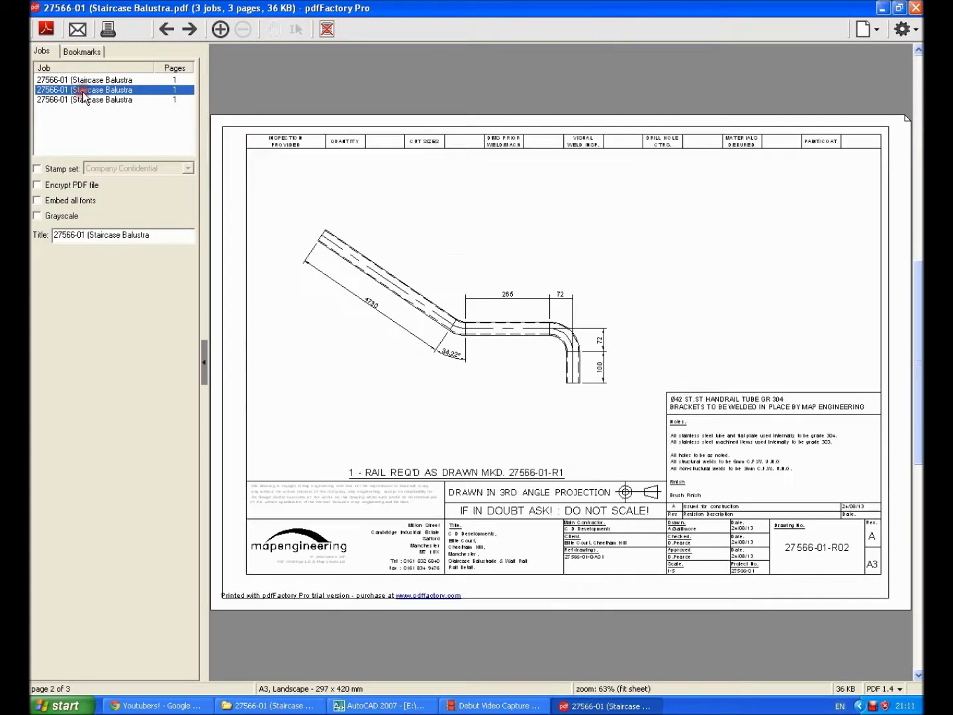
right_click(121, 89)
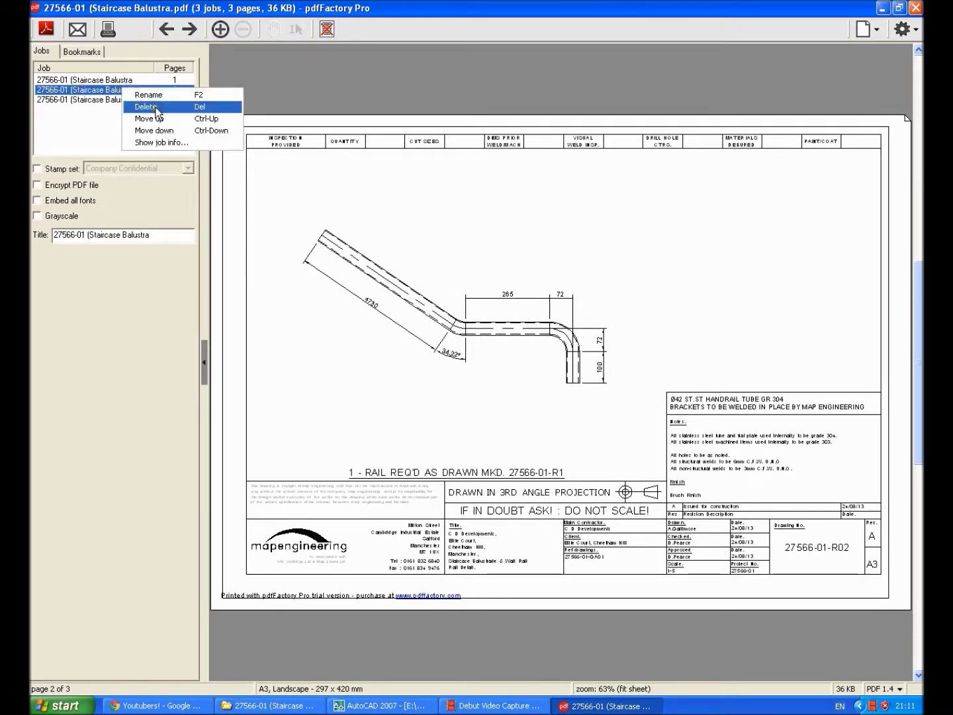
View the combined rail PDF in Adobe Reader and start saving a copy of it
left_click(89, 129)
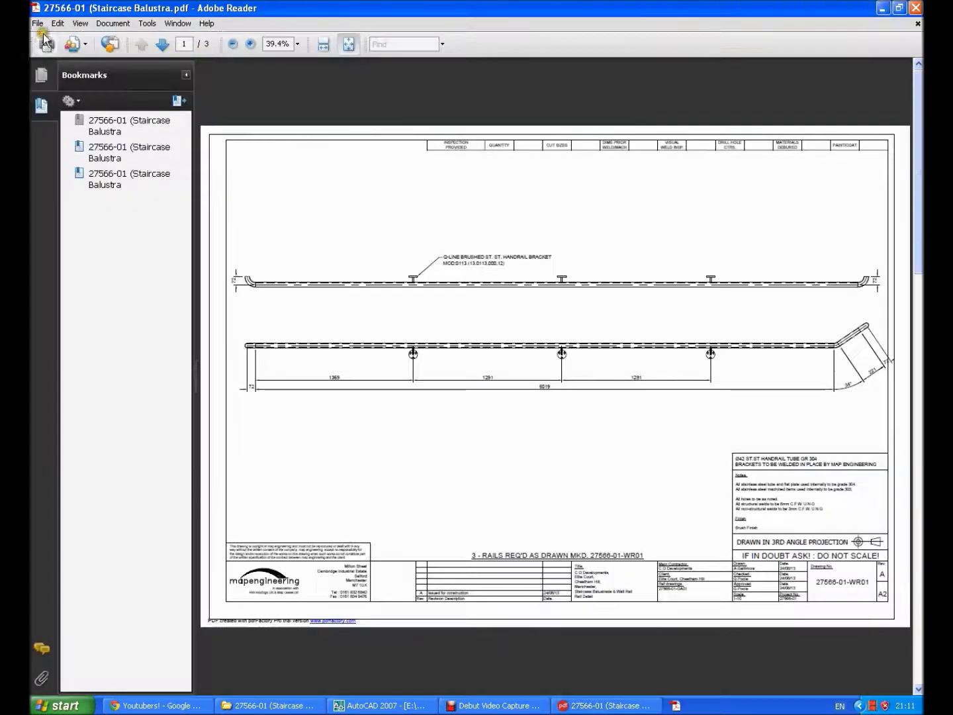
left_click(134, 122)
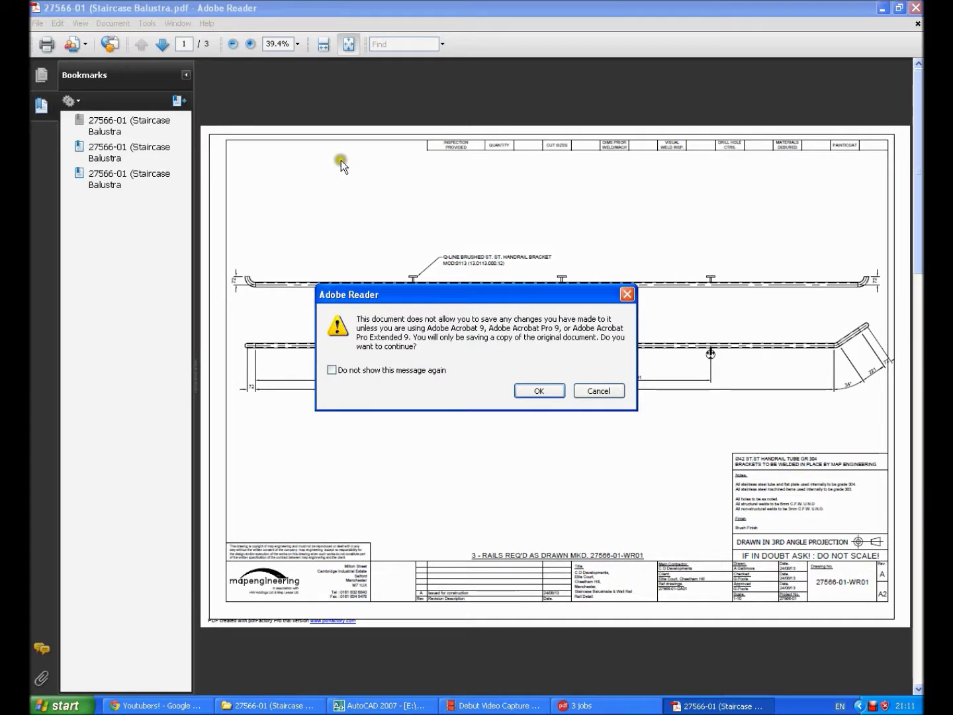
key("Return")
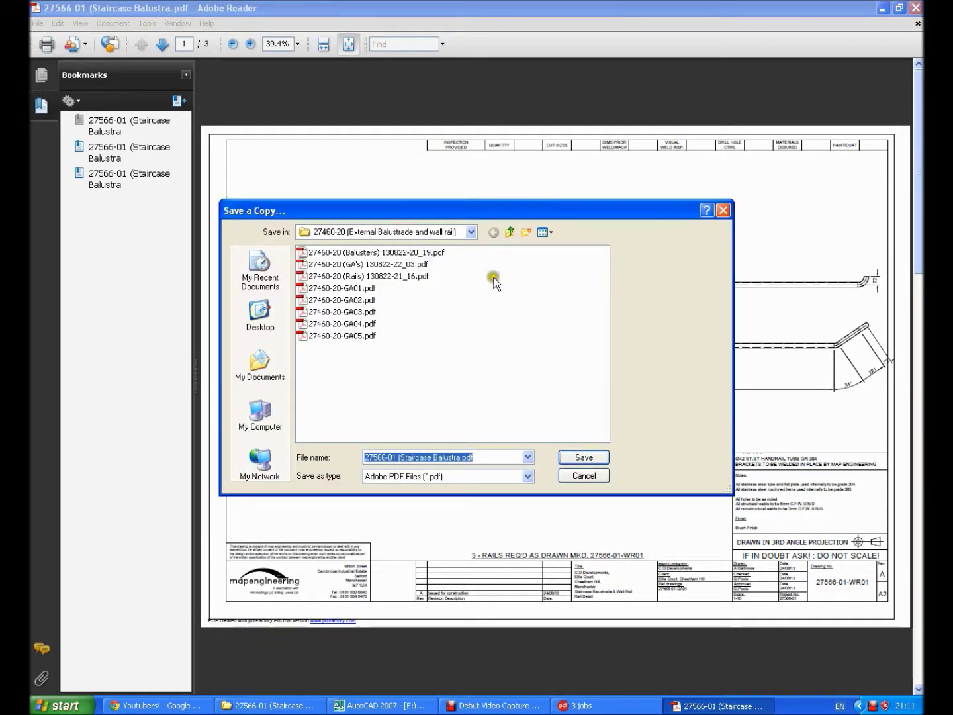
Set the save location to E:\27566 CD Developements Elite Court 230713\Drawings\Map Engineers\27566-01 (Staircase Balustrade & Wall Rail)
left_click(469, 232)
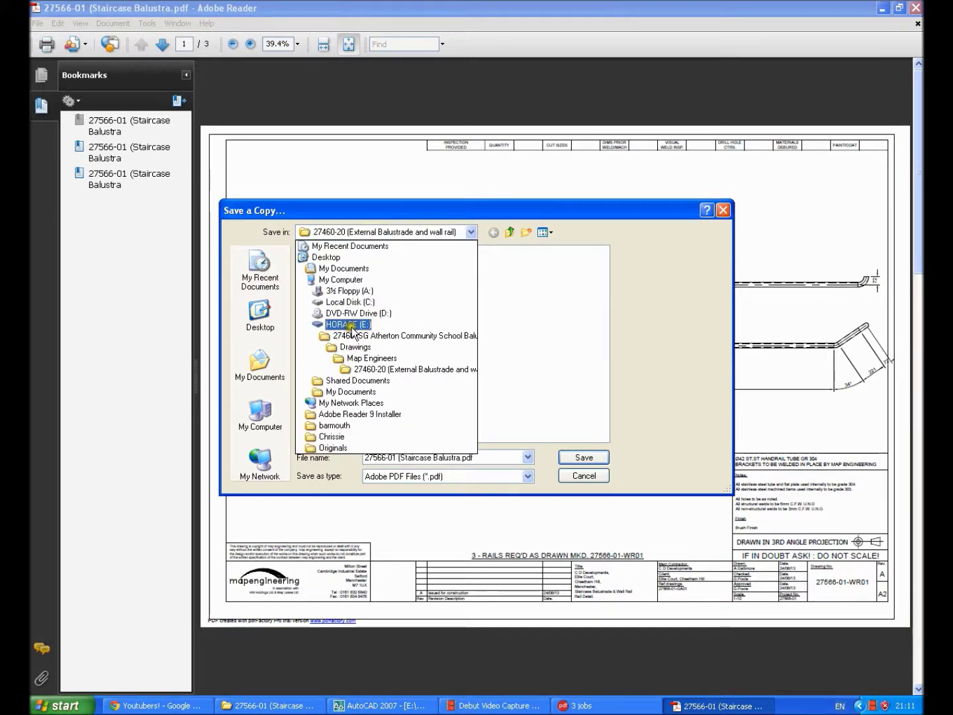
left_click(346, 325)
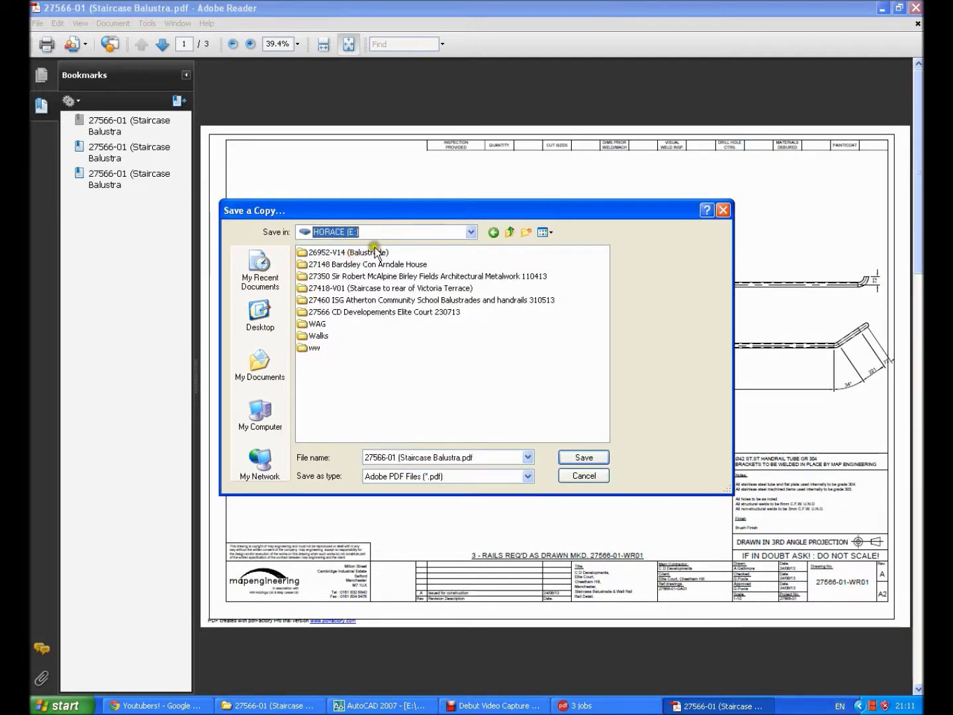
double_click(363, 313)
double_click(322, 288)
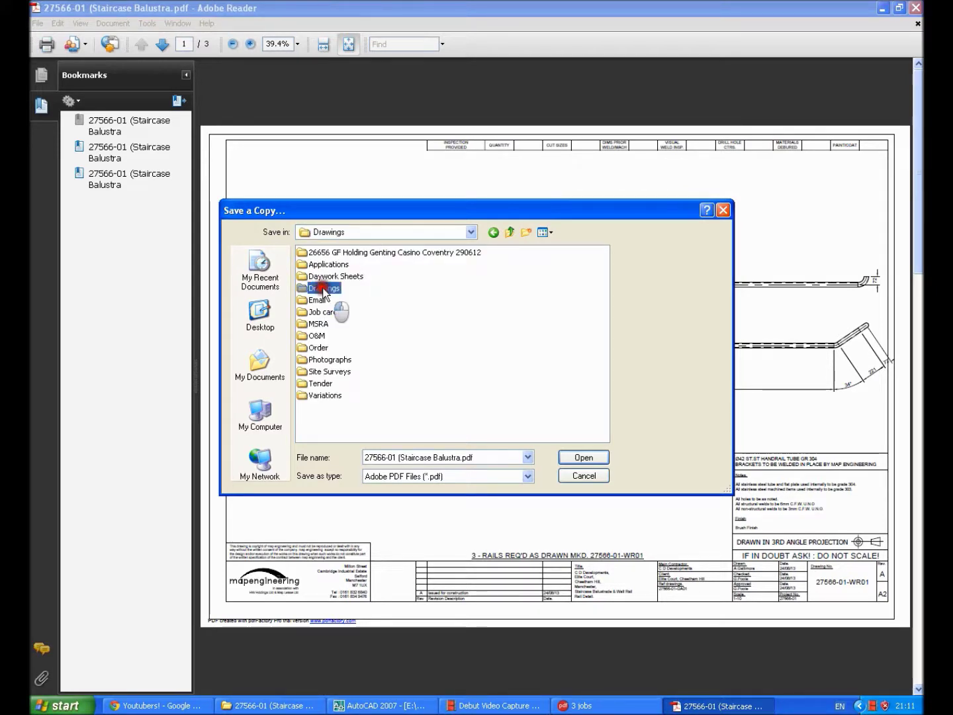
double_click(335, 264)
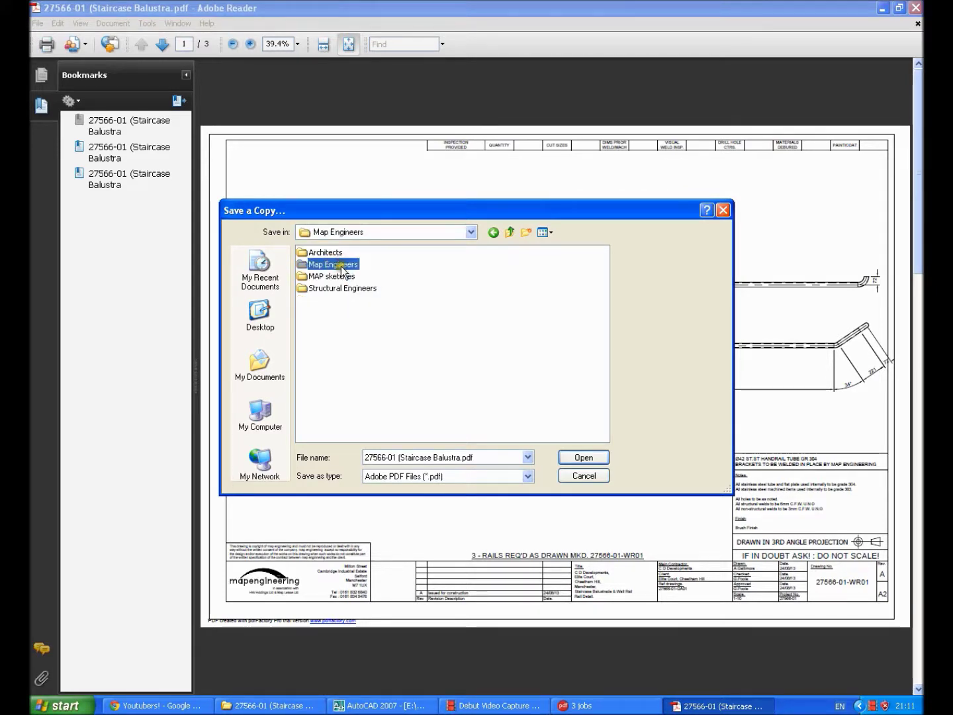
double_click(309, 266)
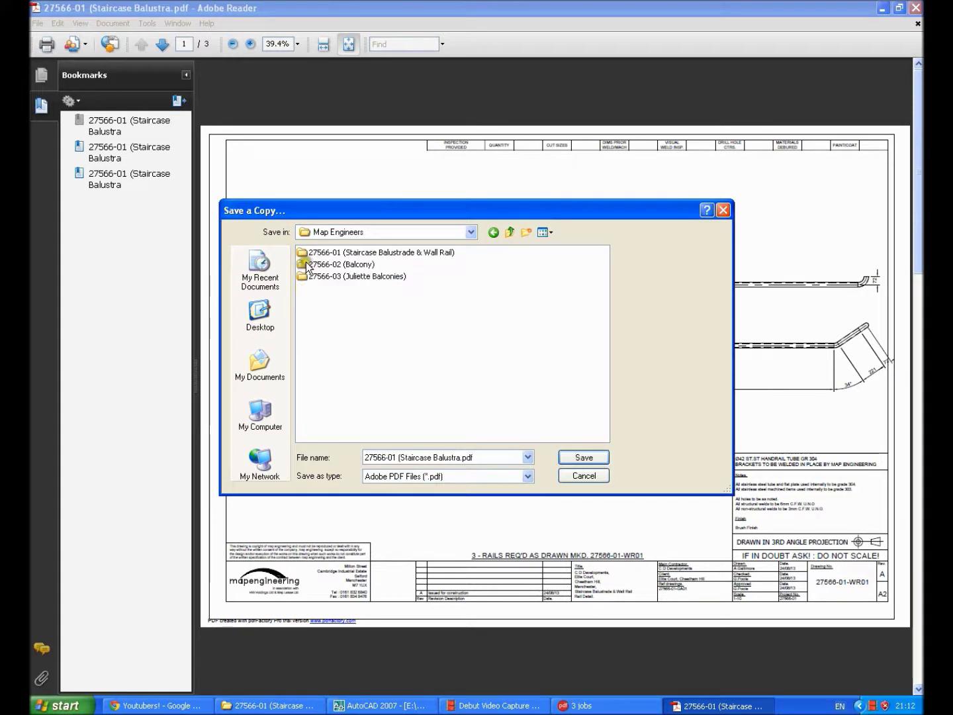
double_click(371, 254)
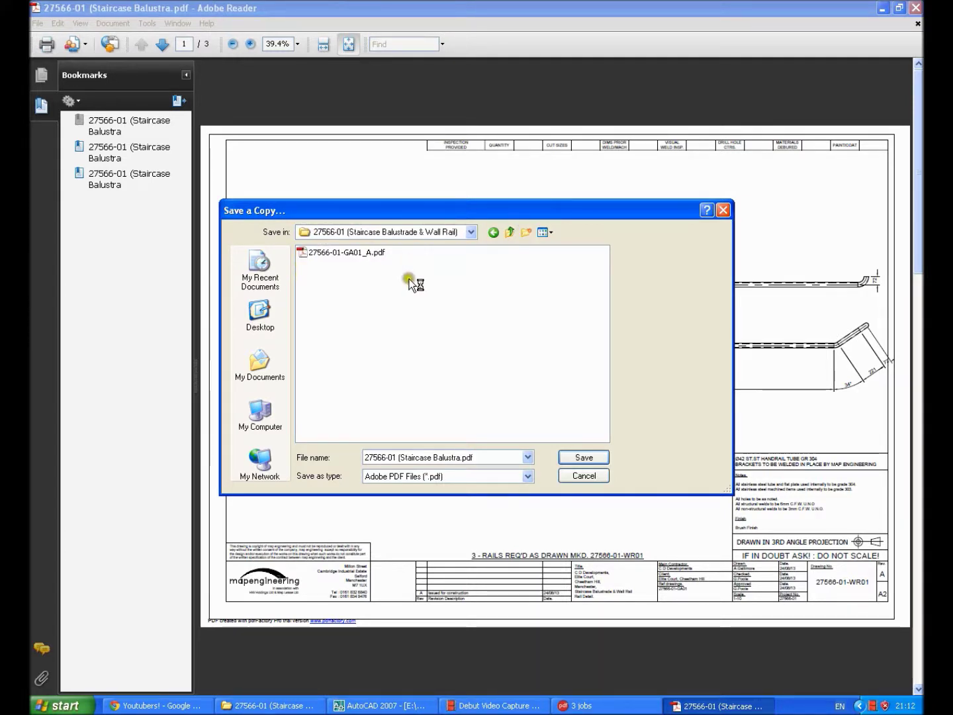
Name the PDF copy "27566-01 (Rail Details for Rollers) 130824_21-12" and save it
left_click(485, 460)
left_click(522, 450)
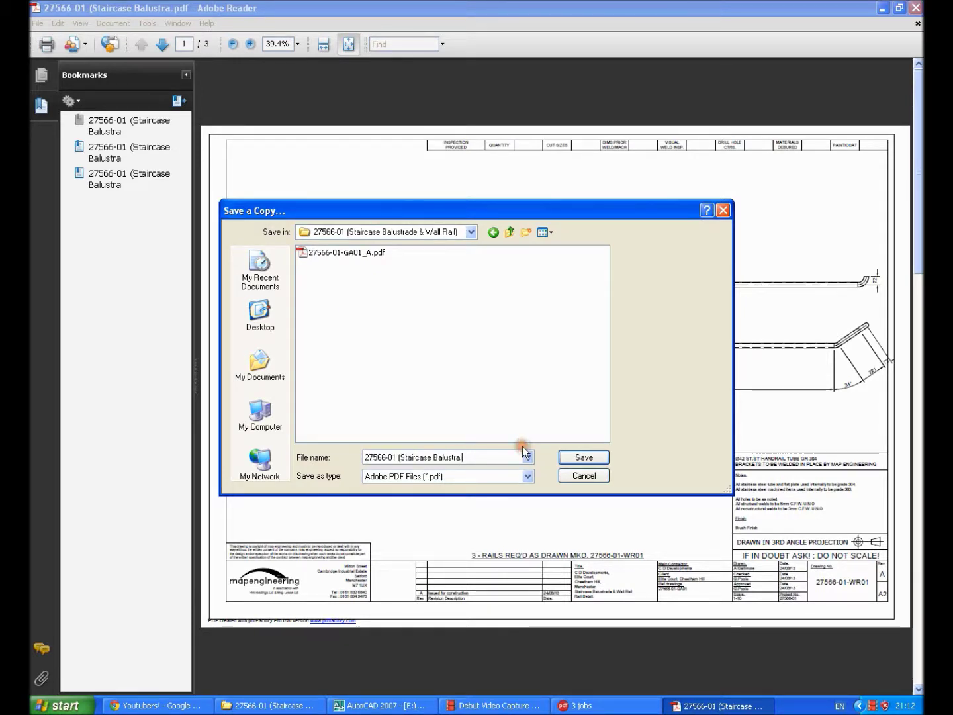
key("BackSpace")
key("BackSpace")
key("BackSpace")
key("BackSpace")
key("BackSpace")
key("BackSpace")
key("BackSpace")
key("BackSpace")
key("BackSpace")
key("BackSpace")
key("BackSpace")
key("BackSpace")
key("BackSpace")
key("BackSpace")
key("BackSpace")
key("BackSpace")
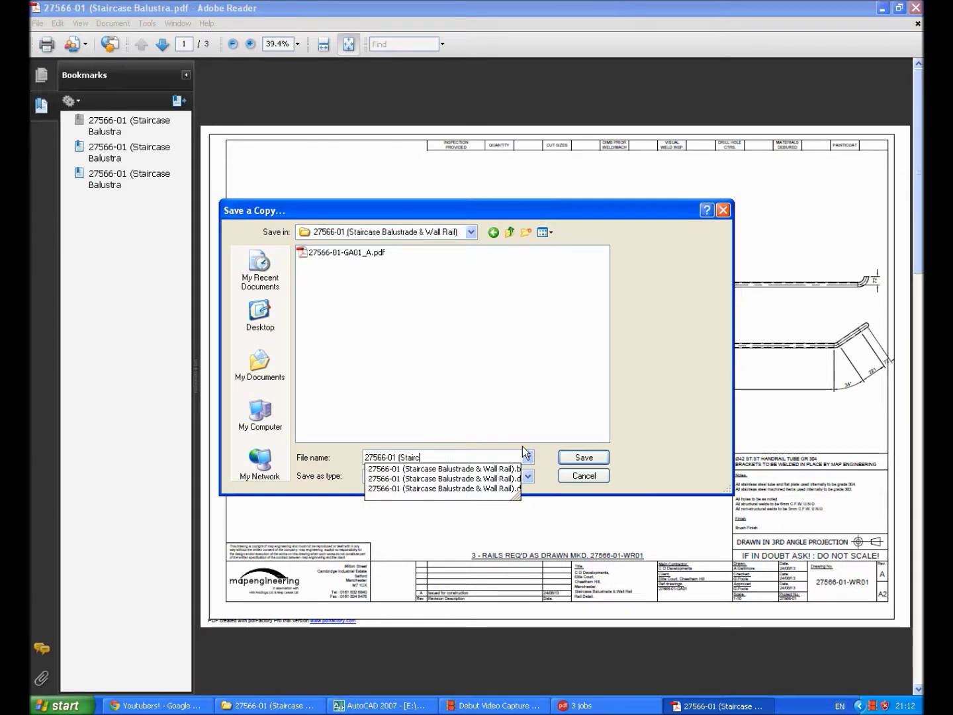
key("BackSpace")
key("BackSpace")
key("BackSpace")
key("BackSpace")
key("BackSpace")
key("BackSpace")
key("BackSpace")
key("BackSpace")
type("(")
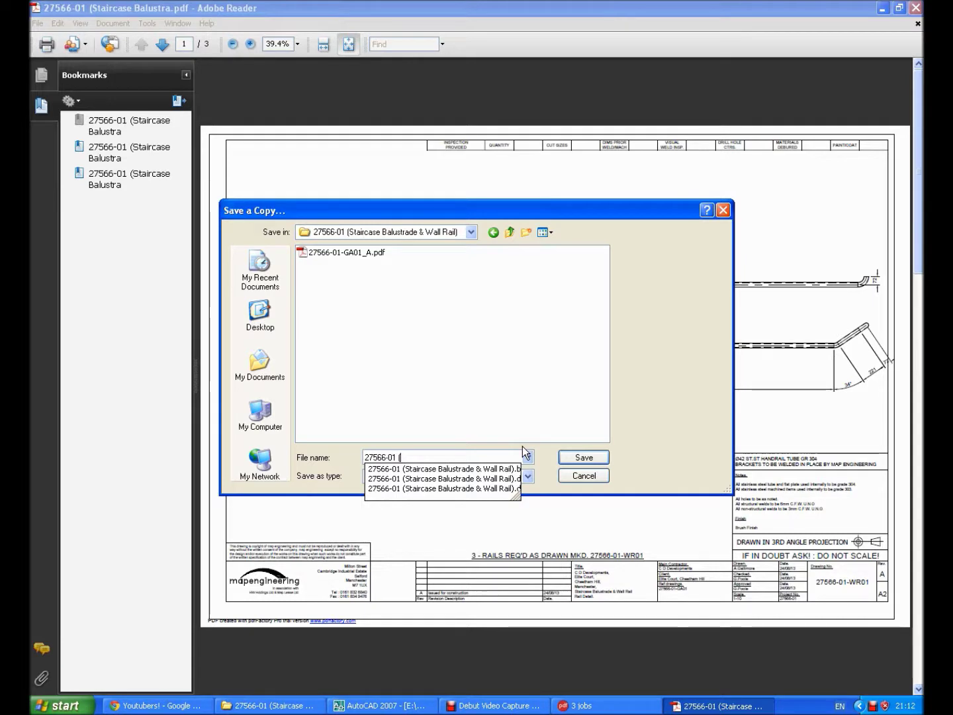
type("Rail Det")
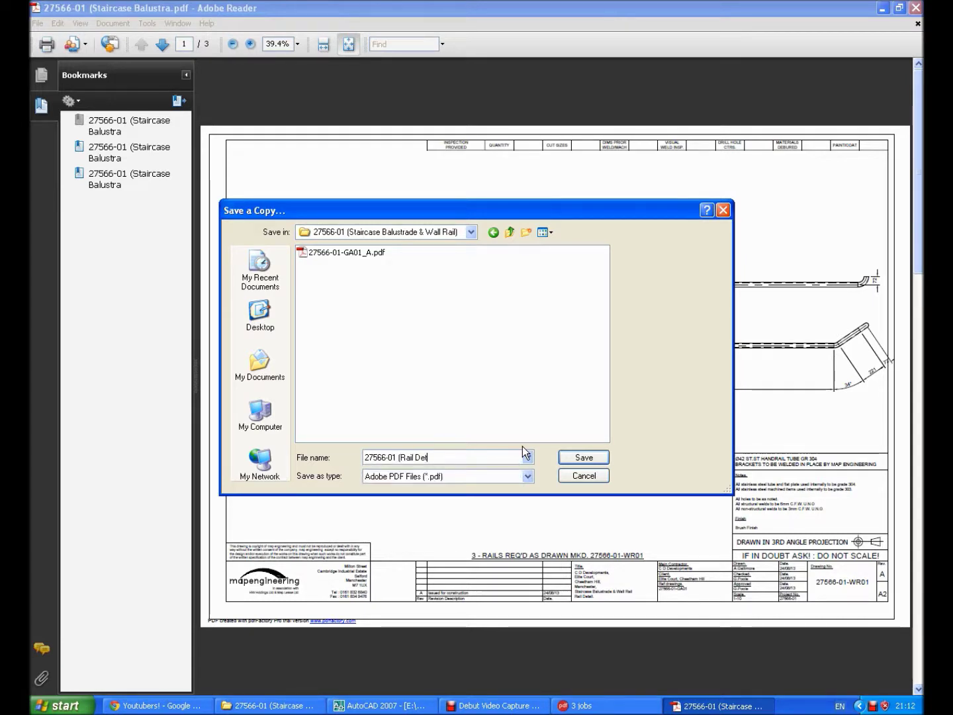
type("ails for Rolle")
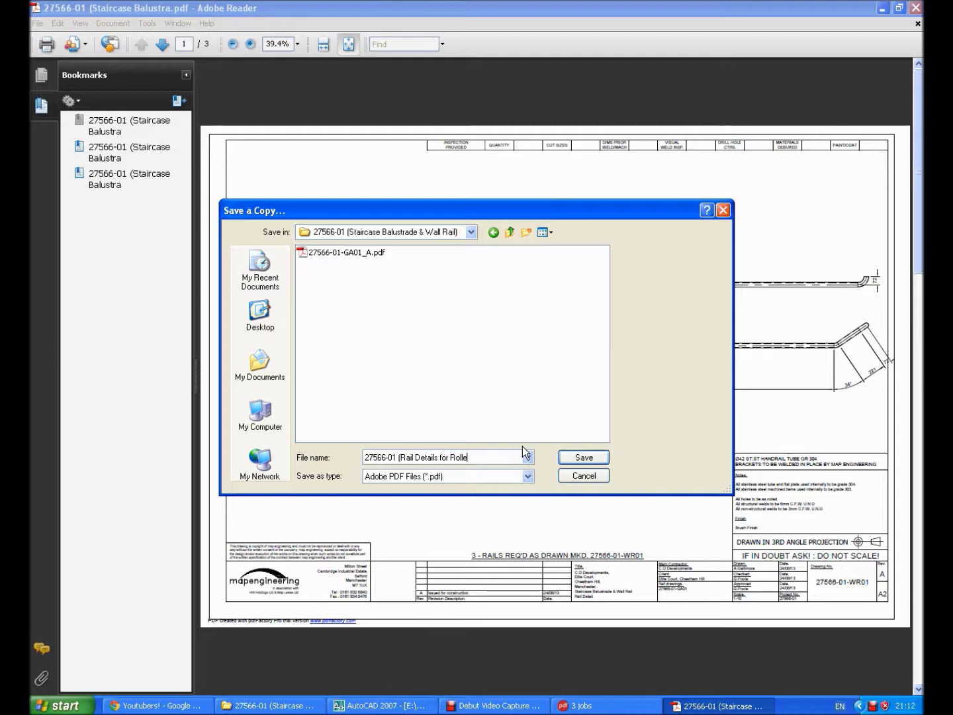
type("rs)")
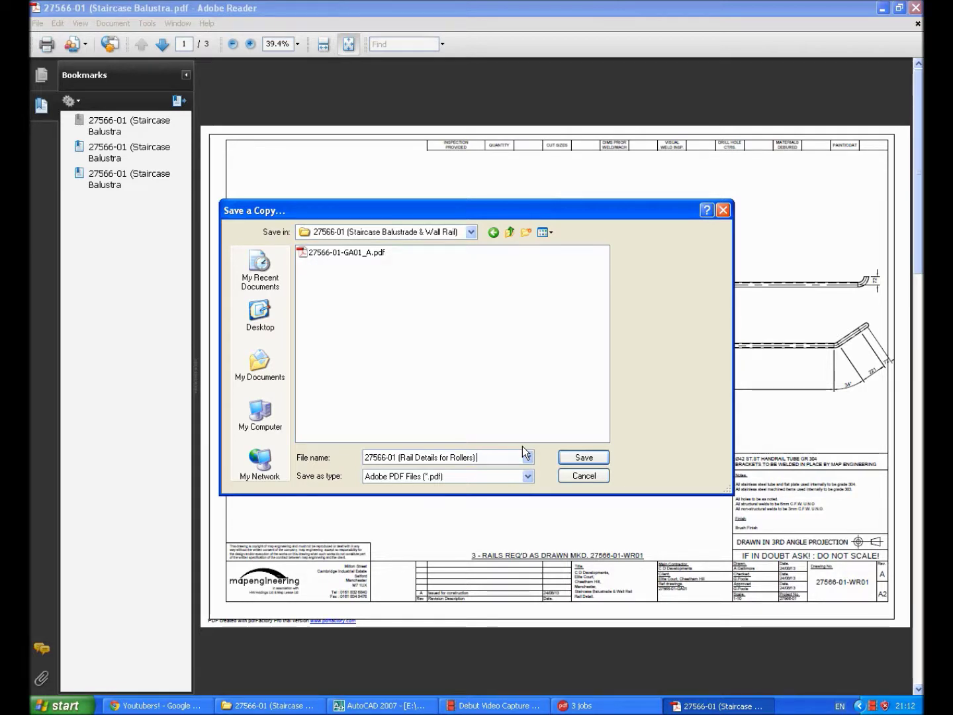
type("130824")
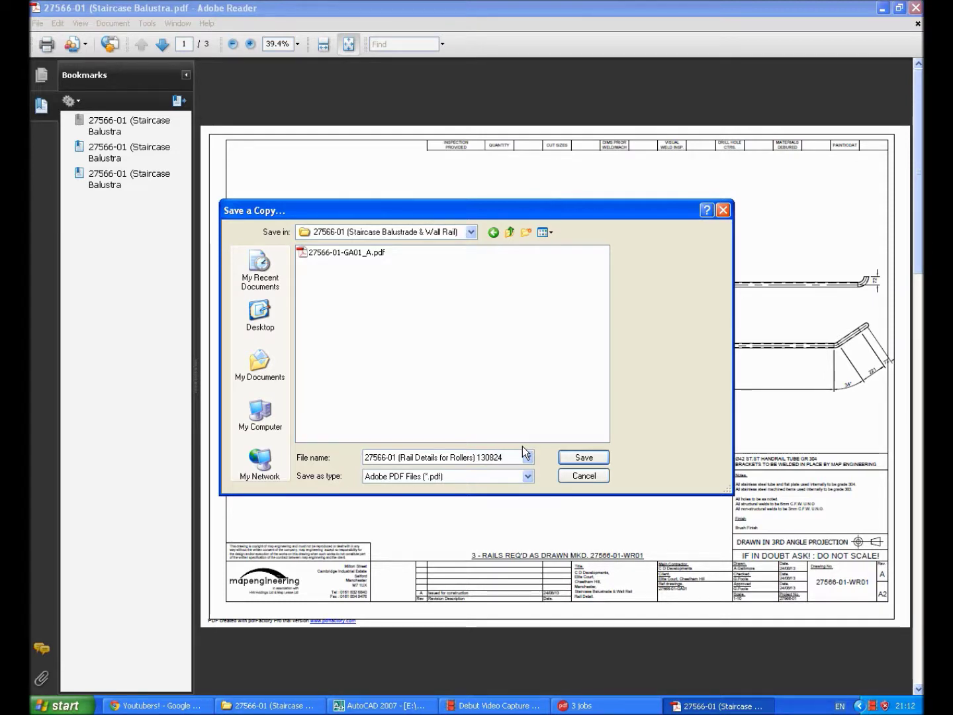
type("_")
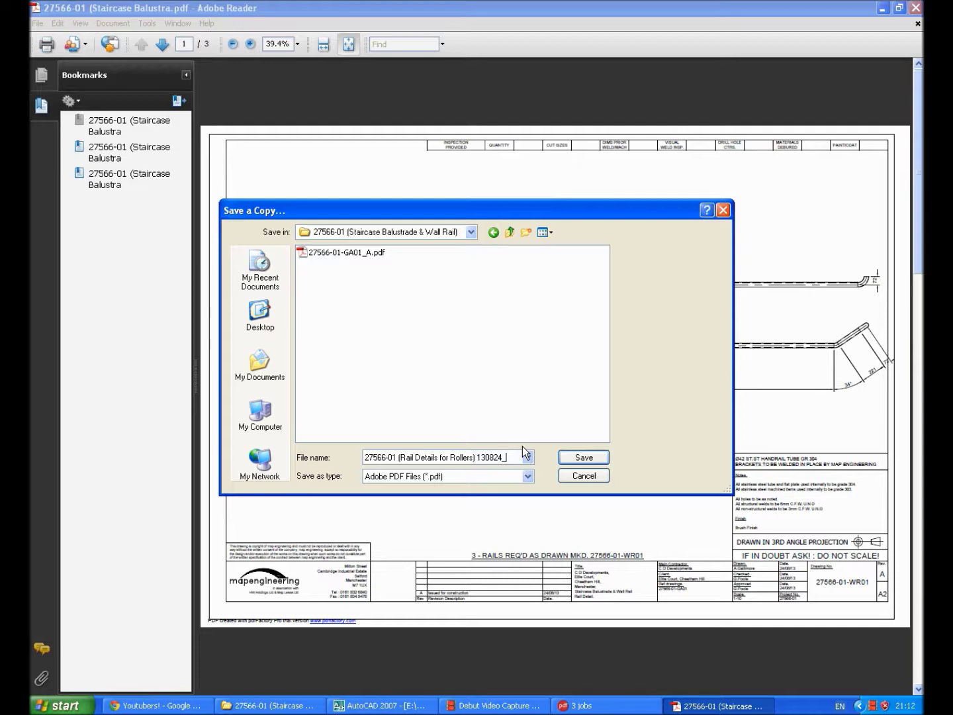
type("21")
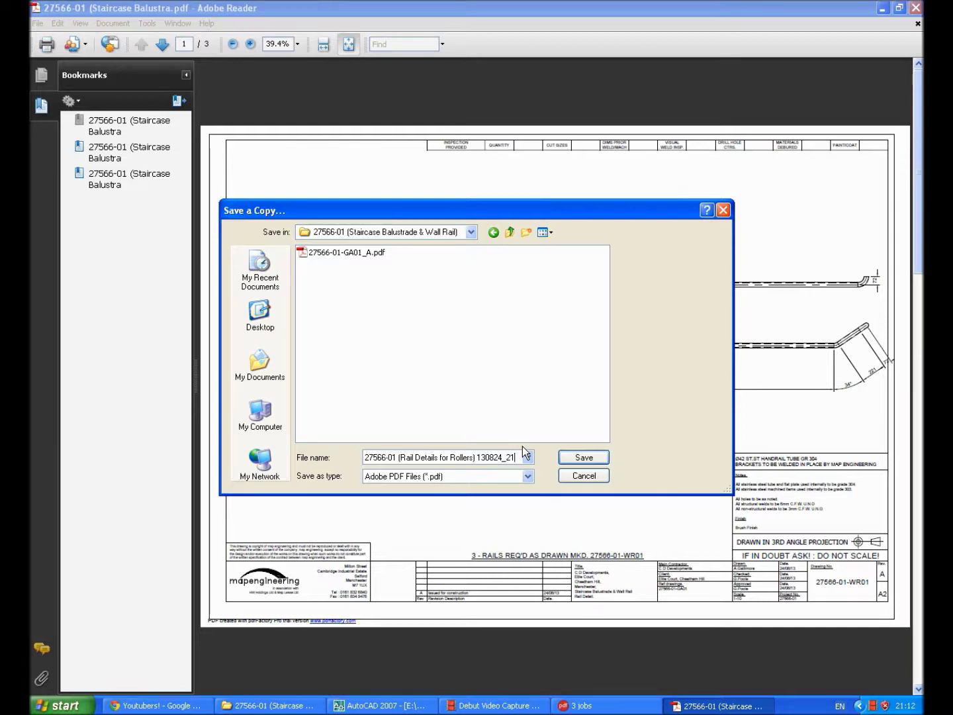
type("-12")
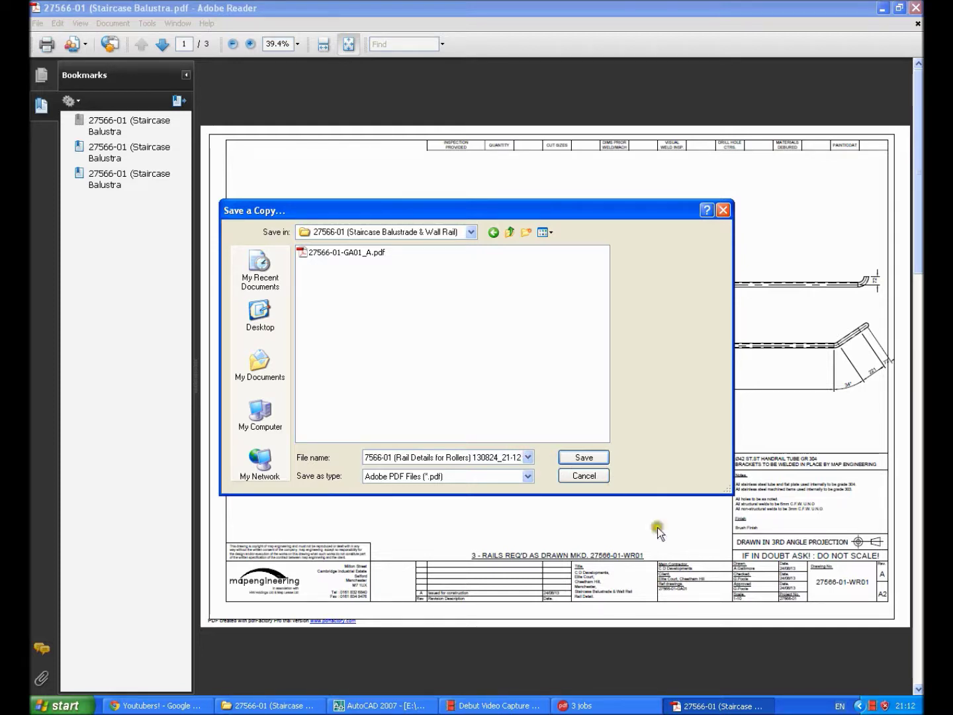
left_click(596, 458)
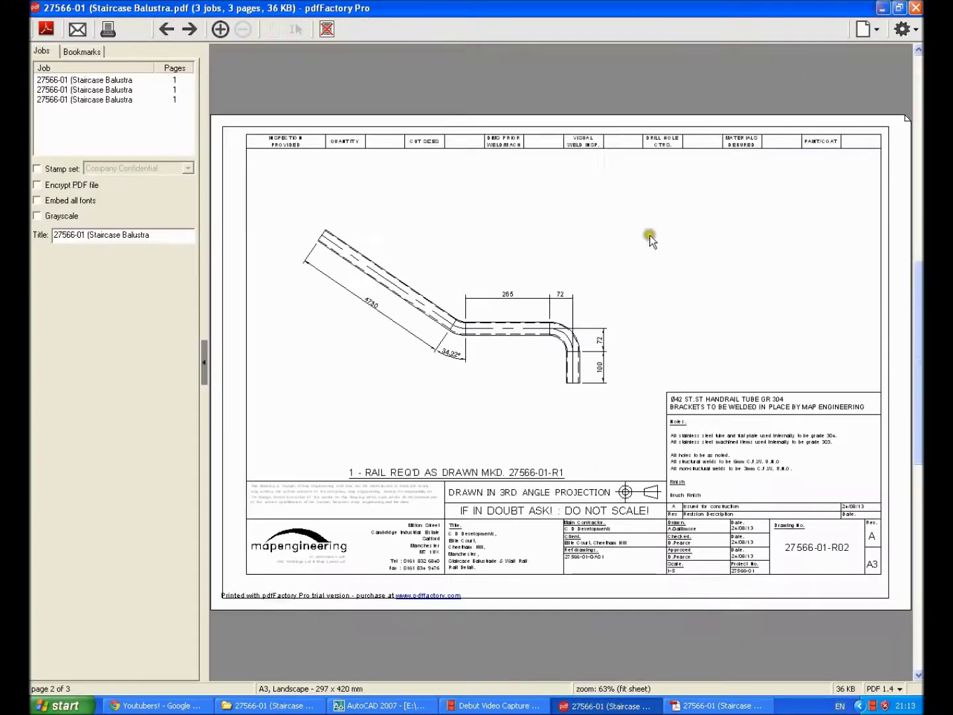
Switch back to AutoCAD and examine the staircase balustrade elevations and their overall layout in model space
key("alt+Tab")
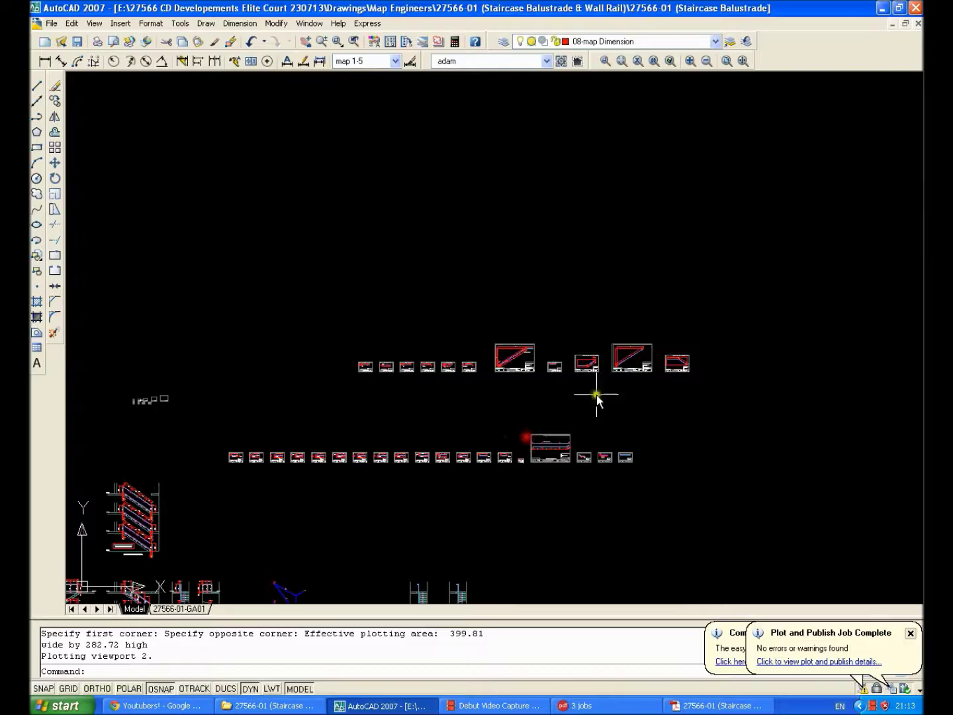
scroll(515, 249, "down", 2)
scroll(388, 395, "up", 3)
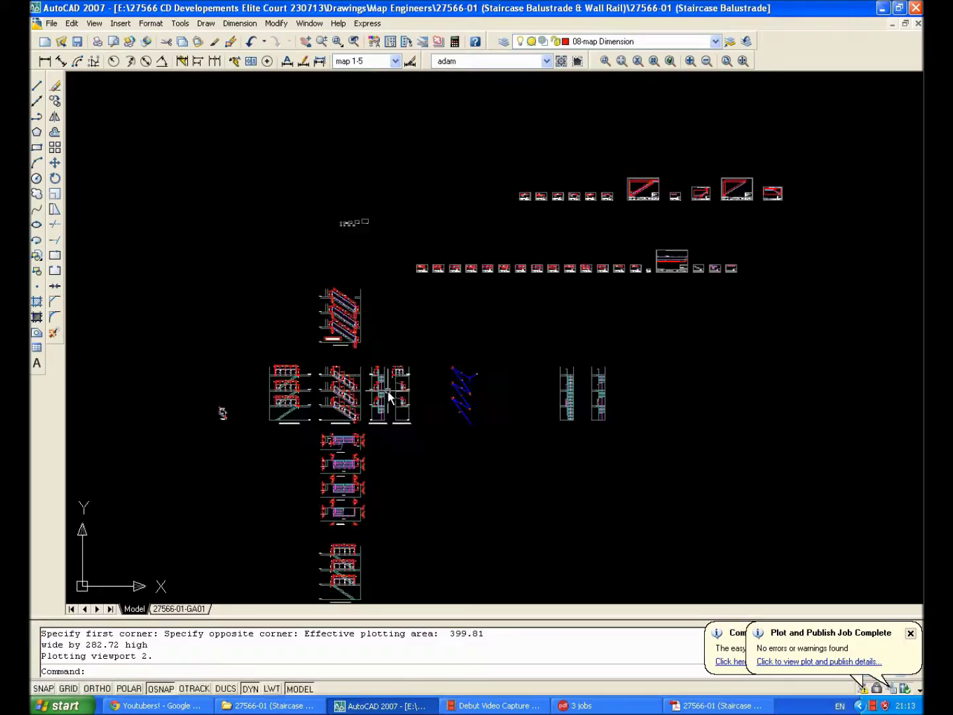
scroll(359, 424, "up", 4)
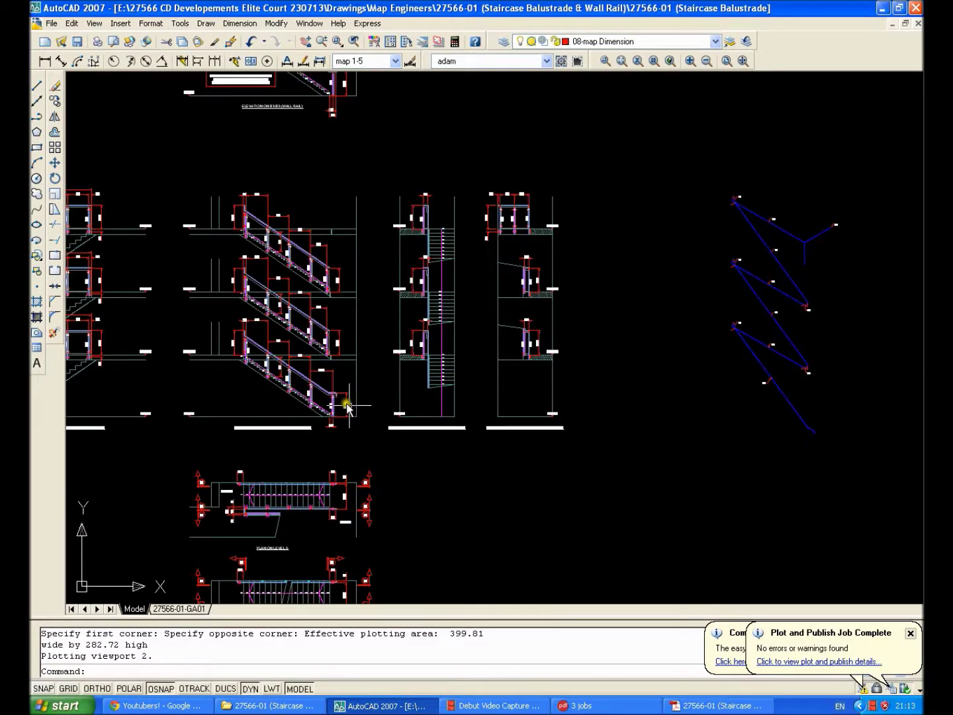
scroll(302, 347, "down", 4)
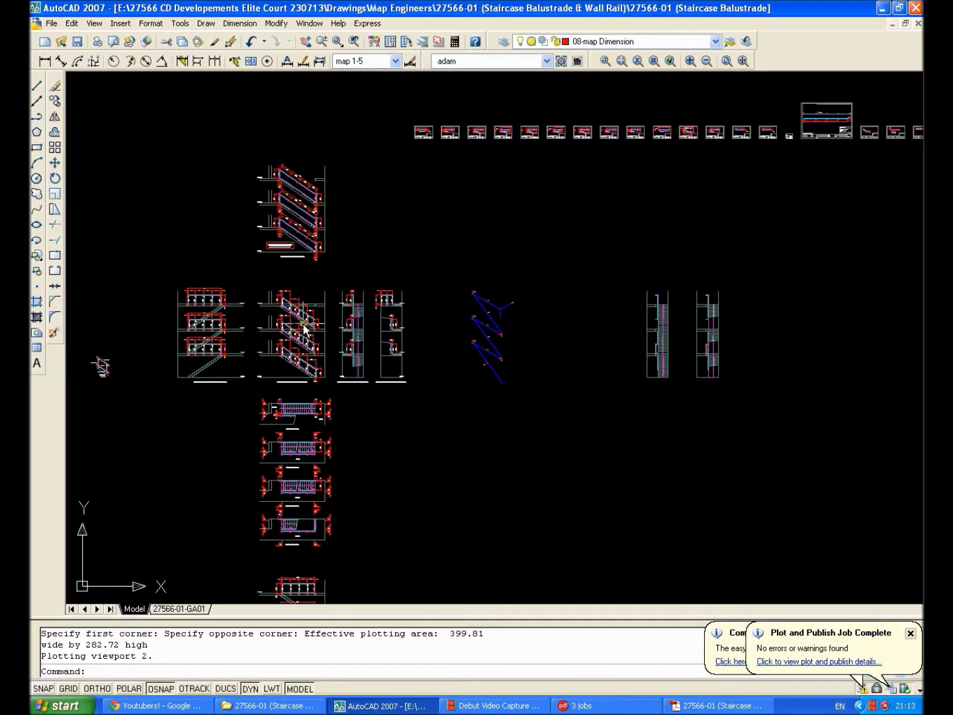
scroll(304, 325, "up", 5)
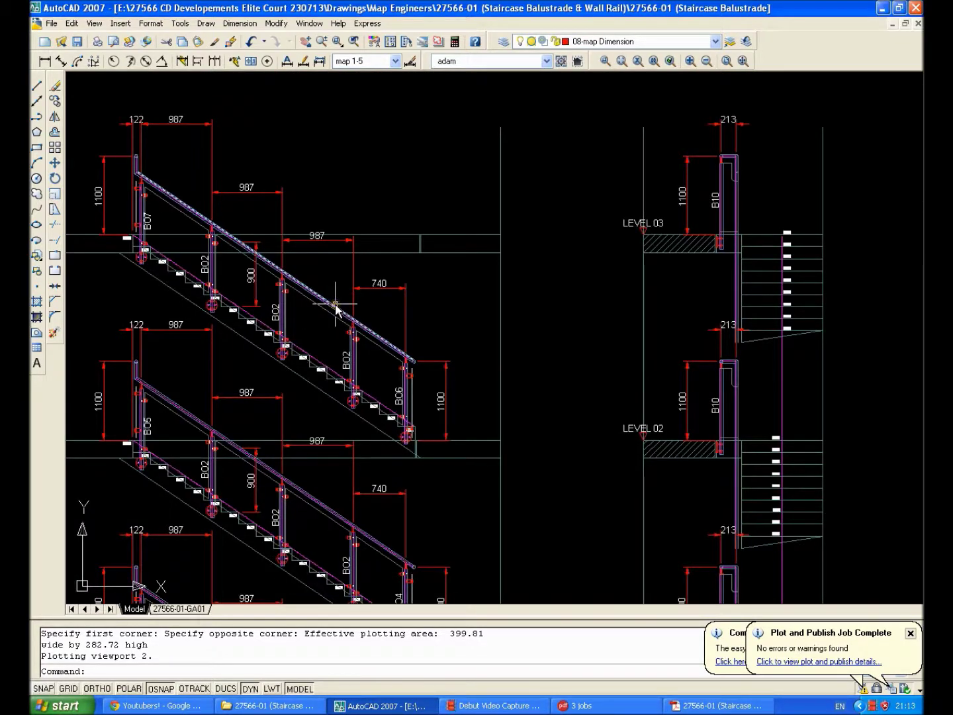
scroll(331, 314, "down", 5)
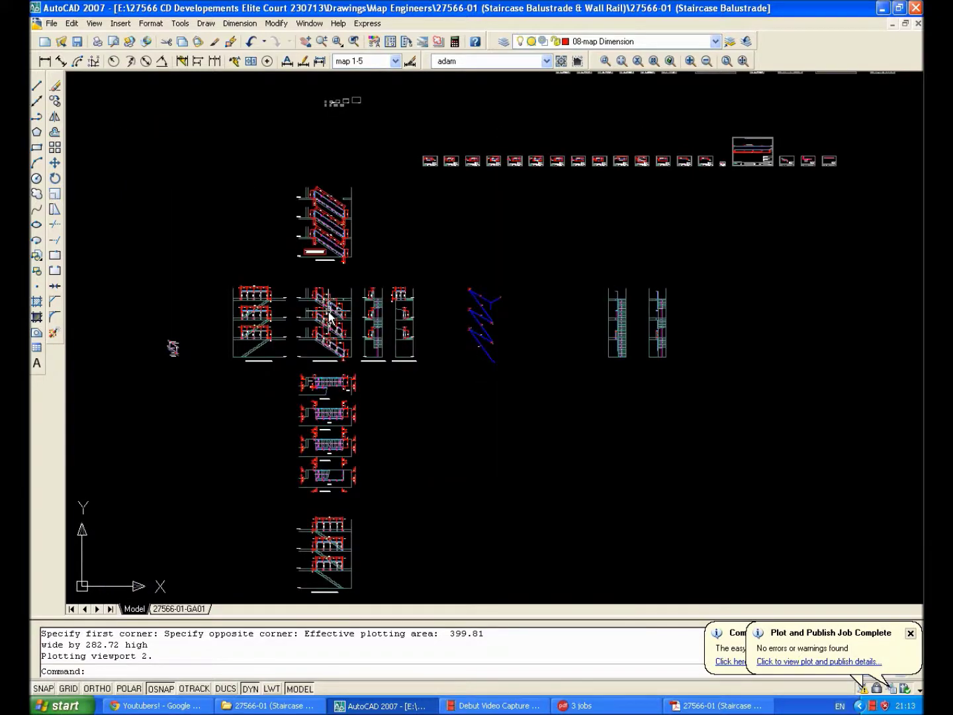